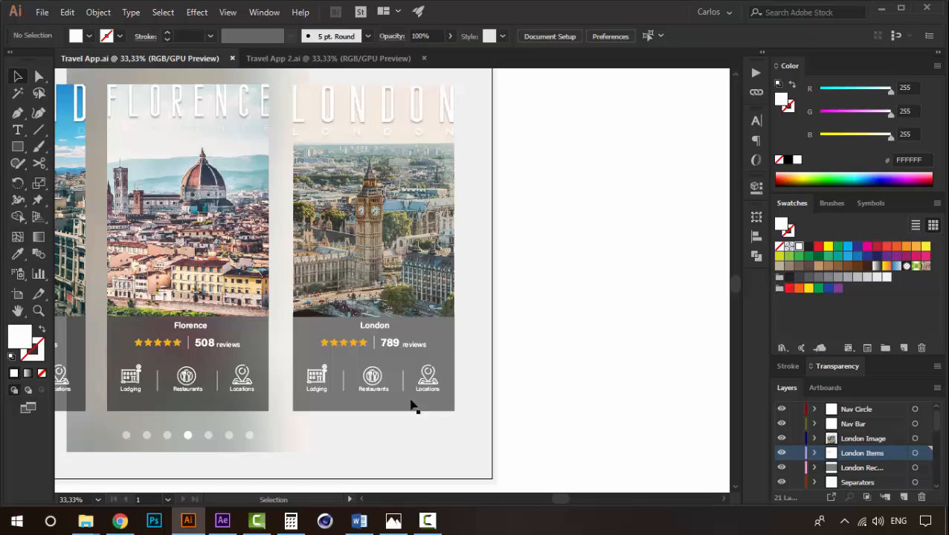
- Open the Travel App 2.ai document and examine the Big Ben screen's photo and text block
left_click(333, 58)
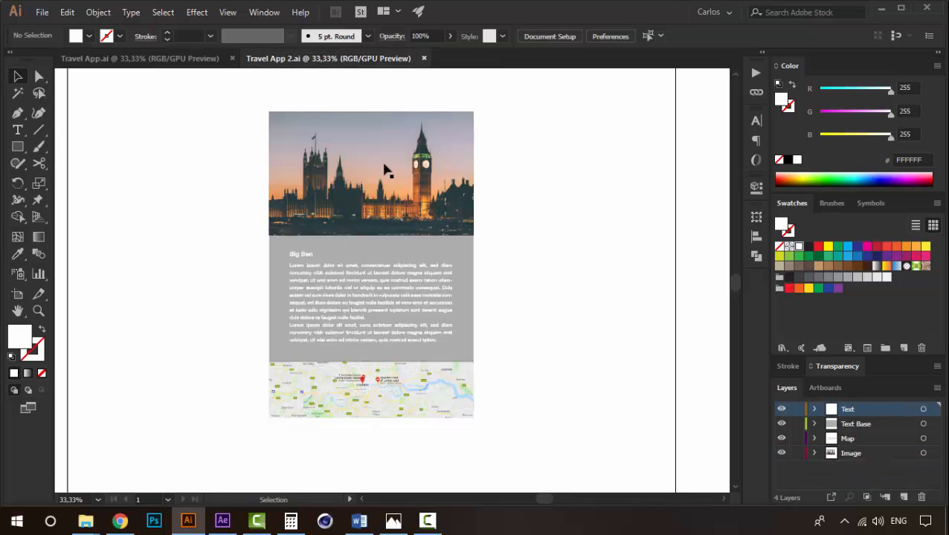
left_click(376, 171, "ctrl")
left_click_drag(435, 299, 417, 248)
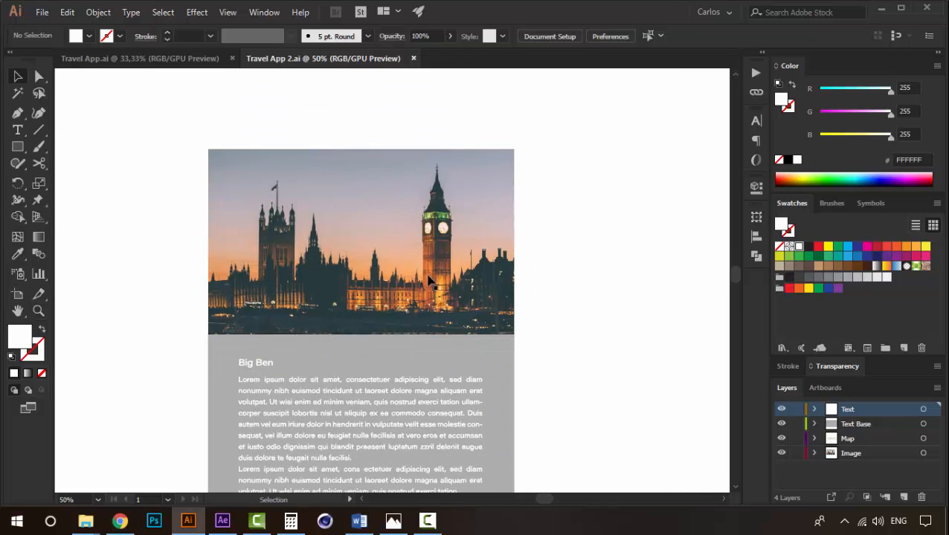
left_click_drag(430, 283, 403, 200)
left_click(394, 258, "ctrl+alt")
left_click(356, 261, "ctrl")
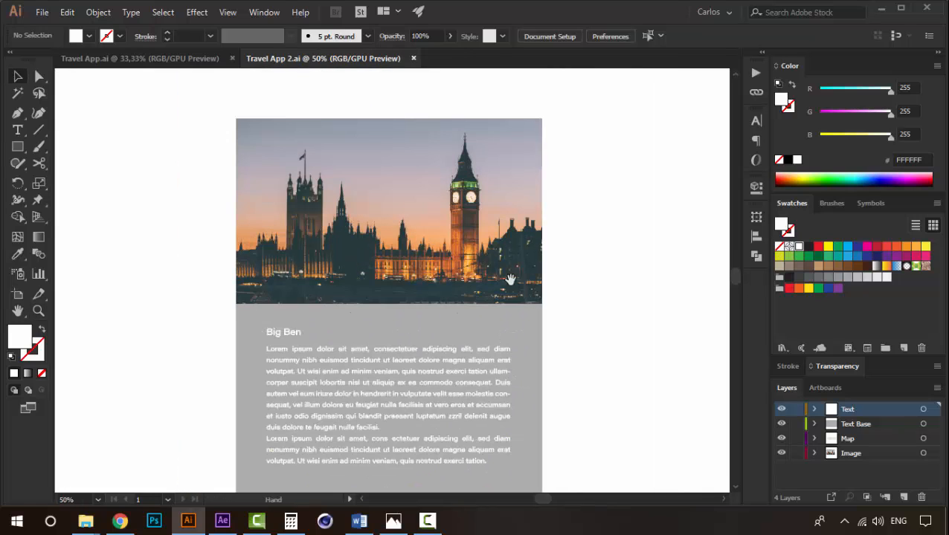
left_click_drag(510, 280, 439, 219)
left_click_drag(329, 215, 329, 226)
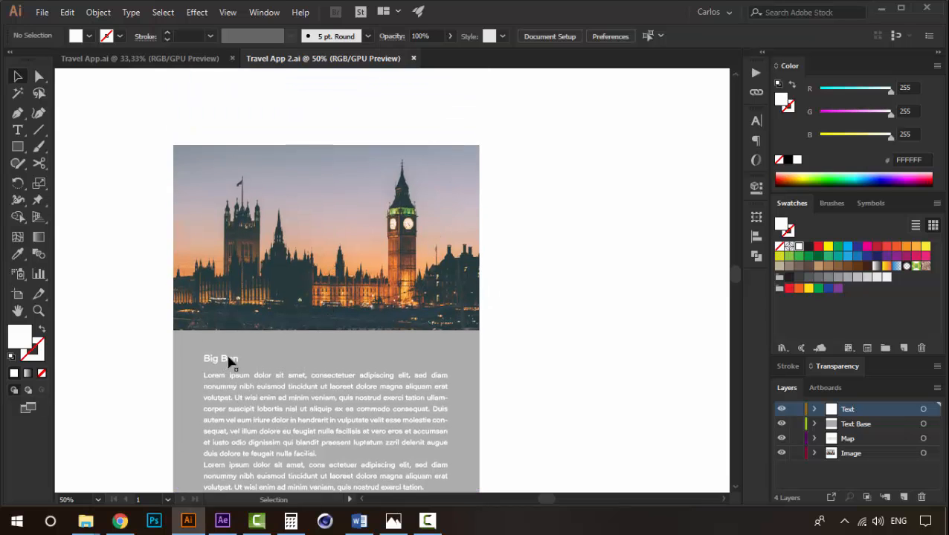
left_click_drag(374, 296, 382, 261)
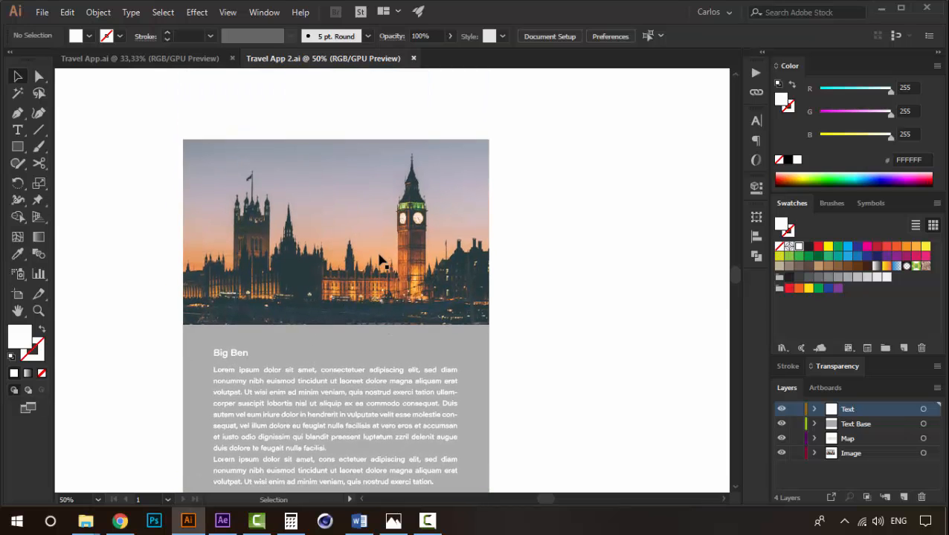
- Inspect the Big Ben screen's image, text base, paragraph and map to see which layer holds each one
left_click(381, 261)
scroll(455, 379, "down", 5)
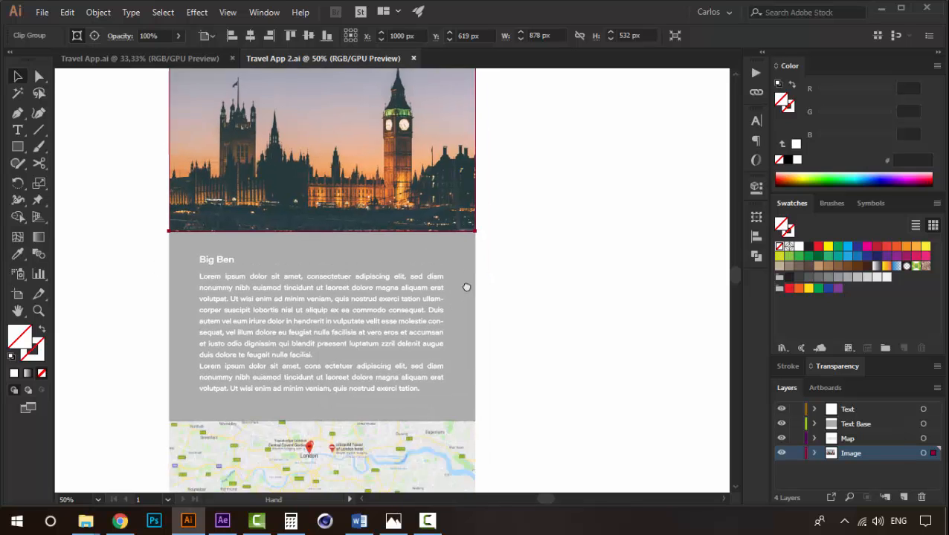
left_click(206, 167)
left_click(238, 198)
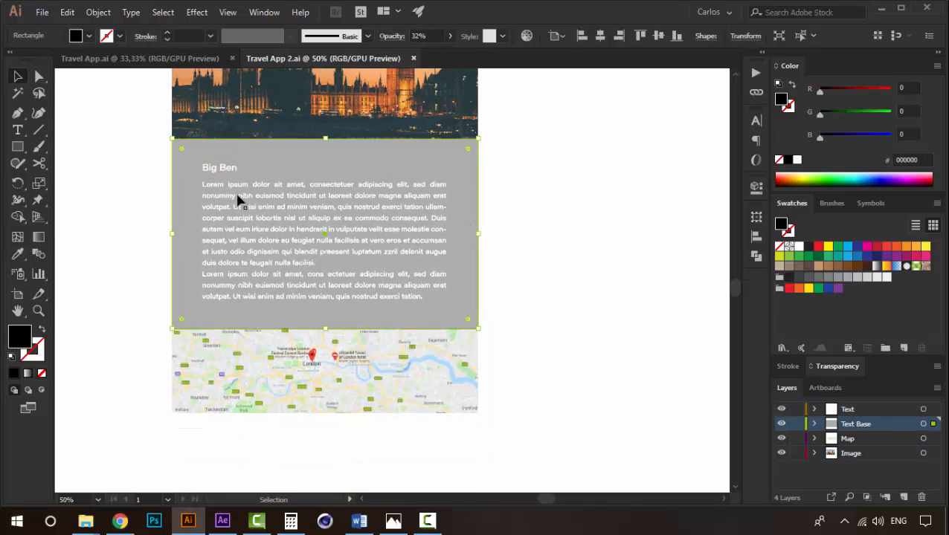
left_click(235, 190)
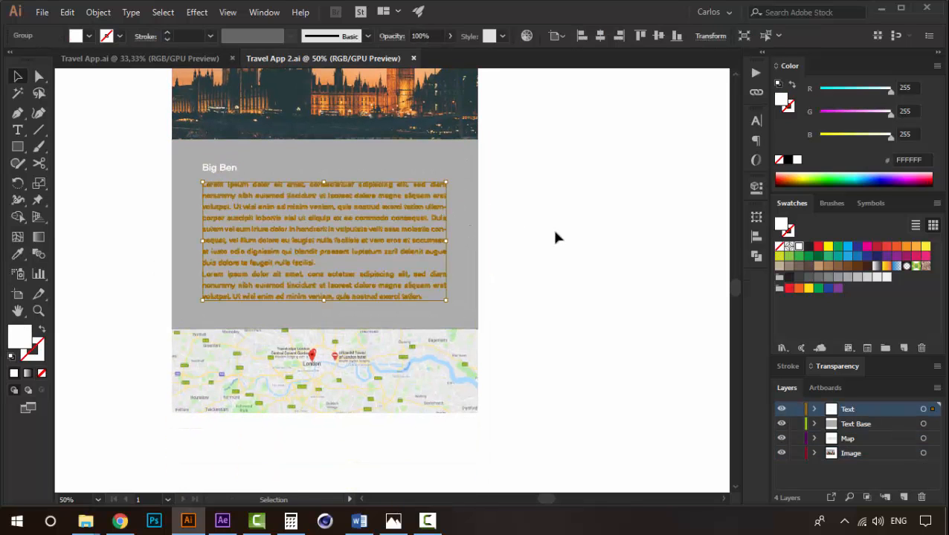
left_click(551, 189)
left_click_drag(300, 193, 304, 306)
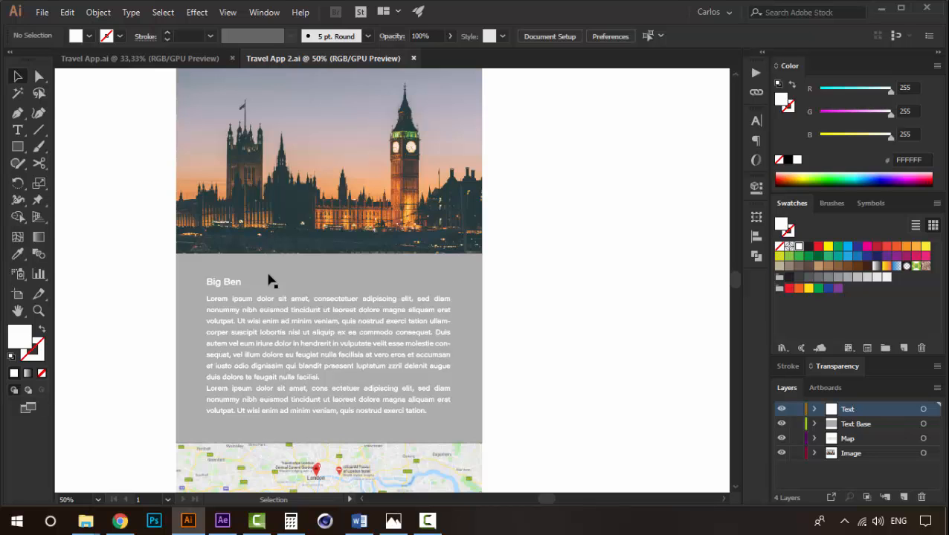
left_click_drag(375, 387, 363, 223)
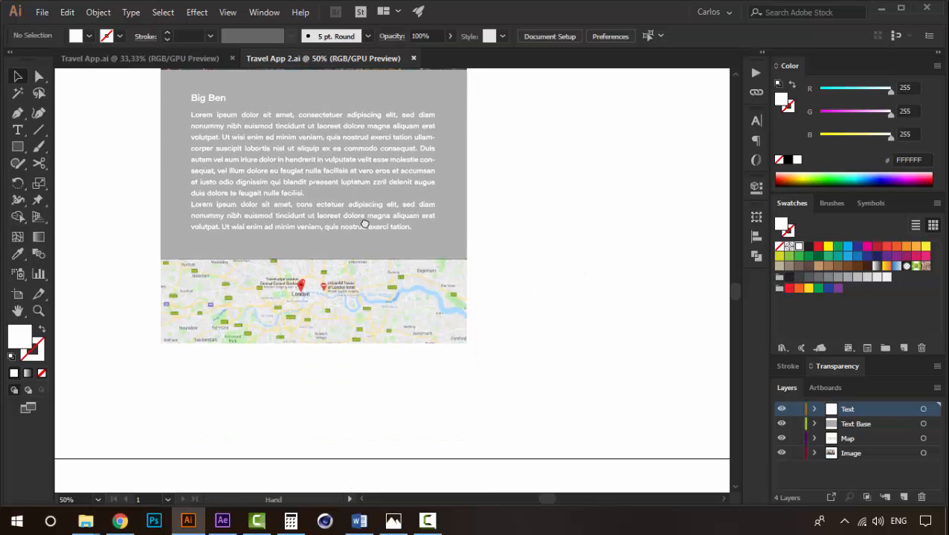
left_click(321, 301)
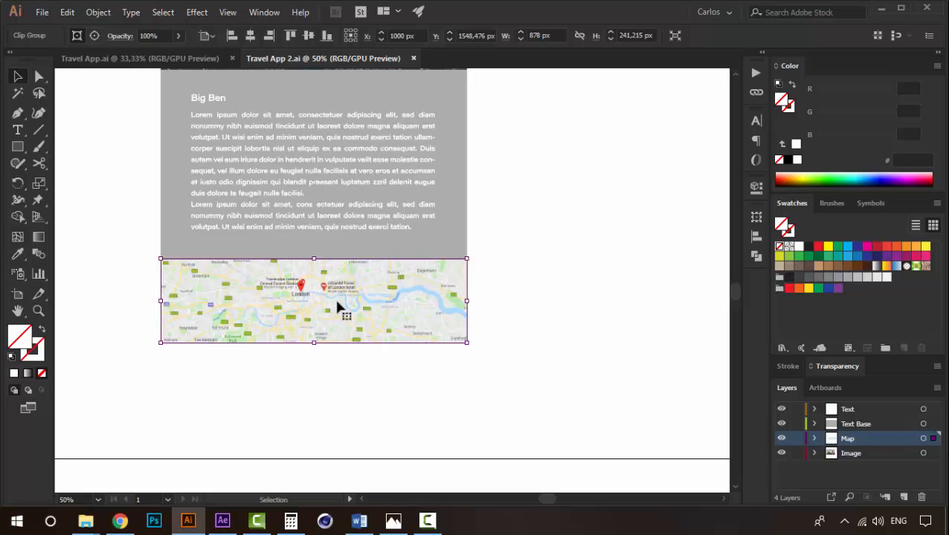
left_click(564, 258)
- Review the whole Big Ben layout, checking the photo, text base, paragraph, title and map in turn
left_click_drag(411, 159, 374, 287)
left_click(347, 235, "ctrl+alt")
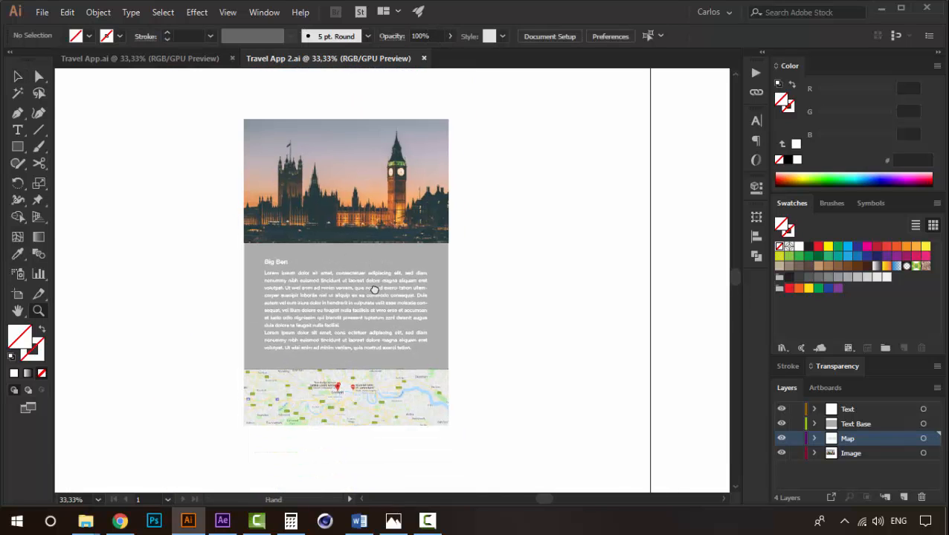
left_click(392, 212)
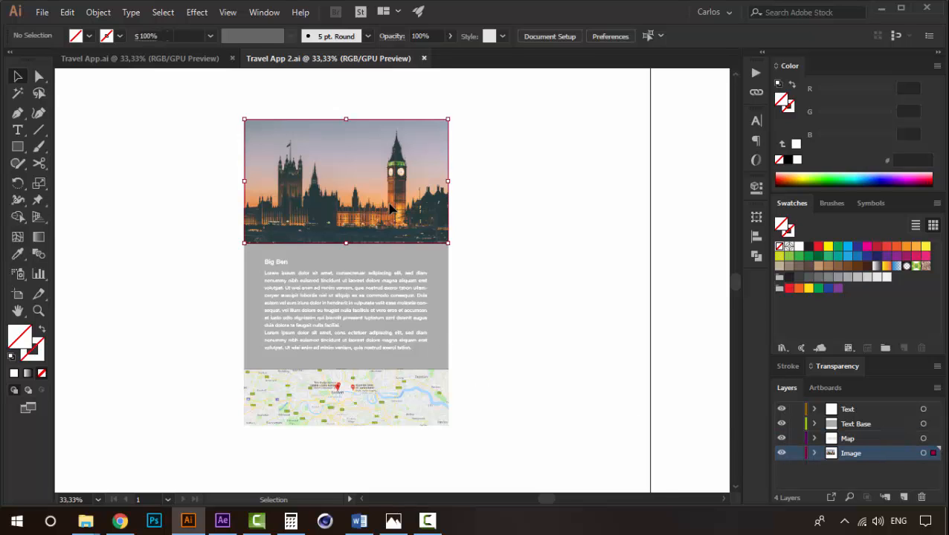
left_click(422, 262)
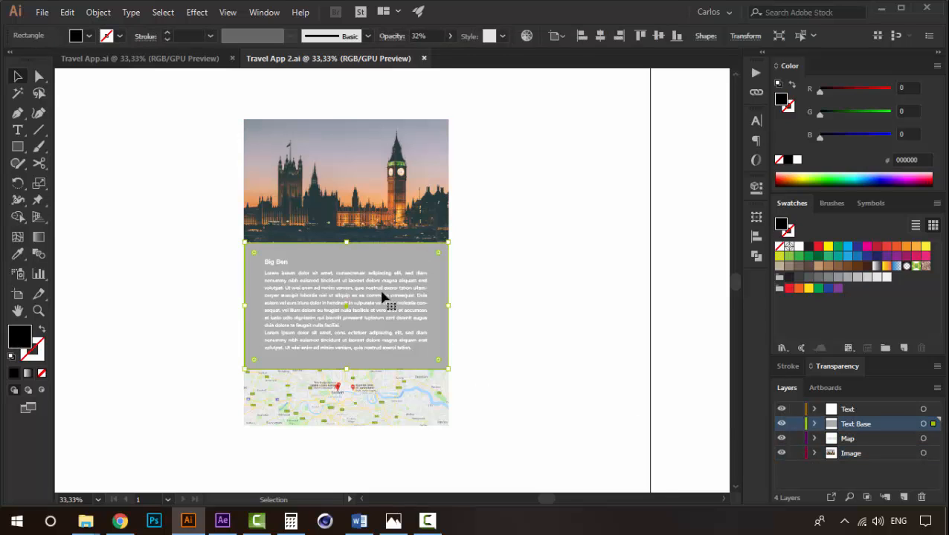
left_click(411, 284)
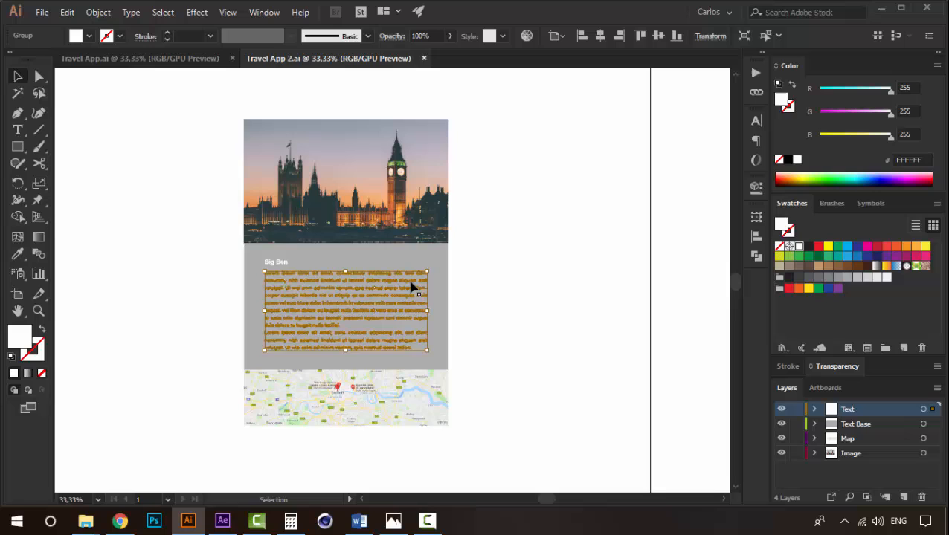
left_click(277, 259)
left_click(275, 263)
left_click(432, 417)
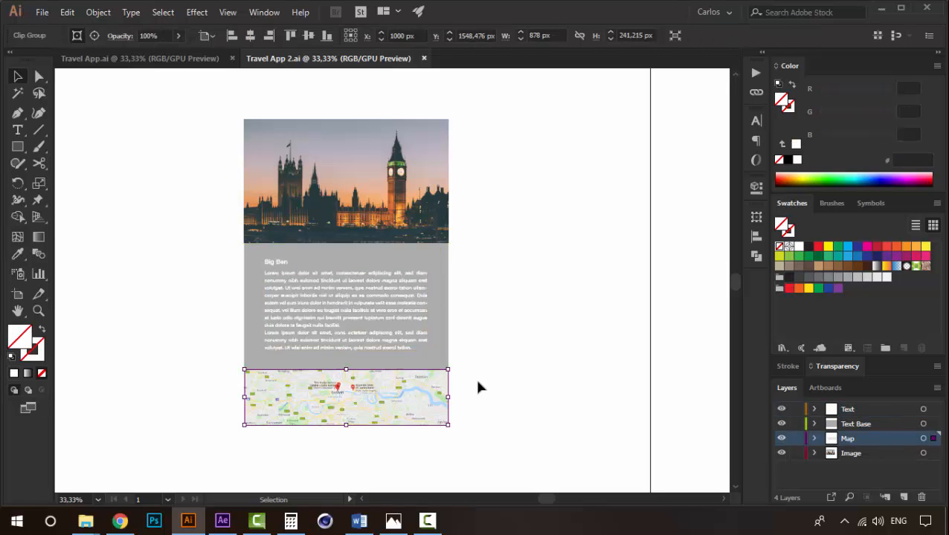
left_click(560, 292)
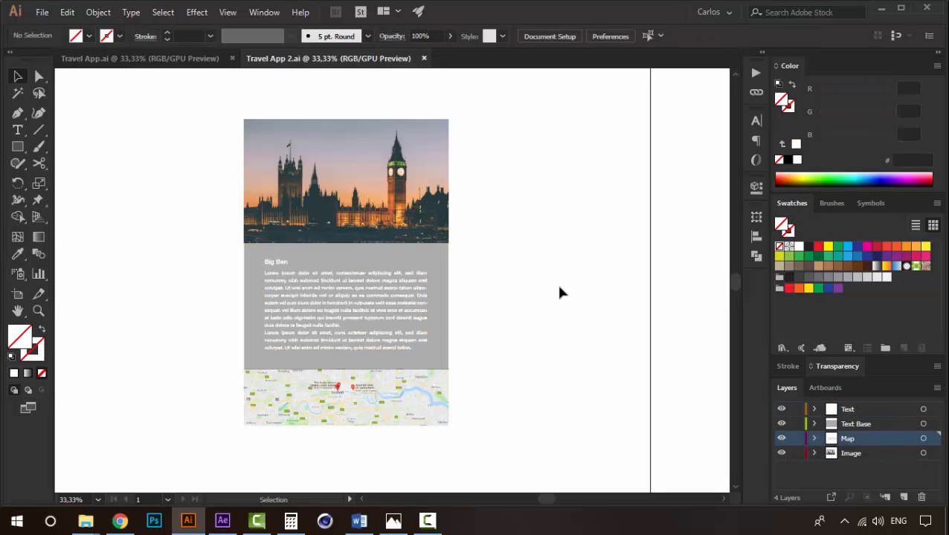
- Switch to After Effects, reveal the Position keyframes of London Image, London Items and London Rectangle, and go to 0:00:05:17
left_click(232, 526)
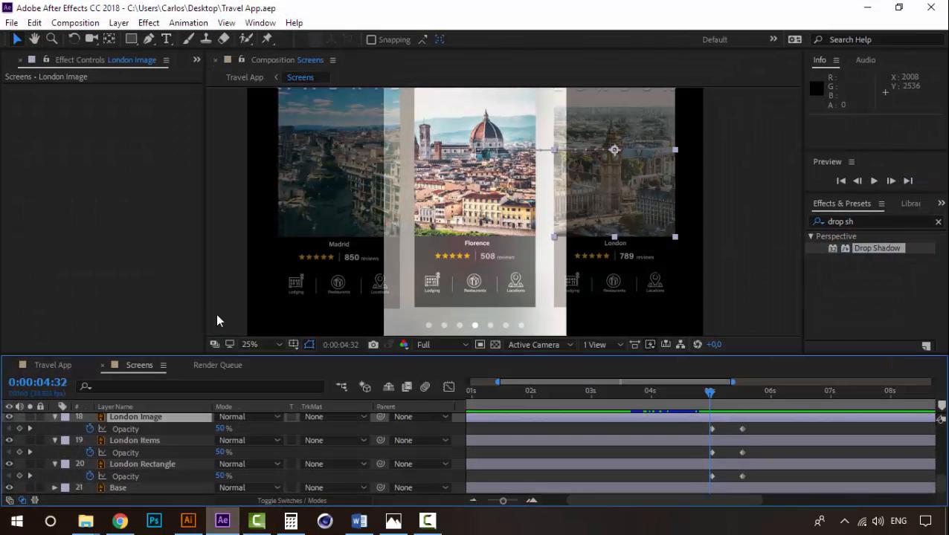
mouse_move(708, 400)
left_mouse_down()
mouse_move(741, 407)
mouse_move(702, 403)
mouse_move(725, 411)
mouse_move(741, 404)
mouse_move(717, 402)
left_mouse_up()
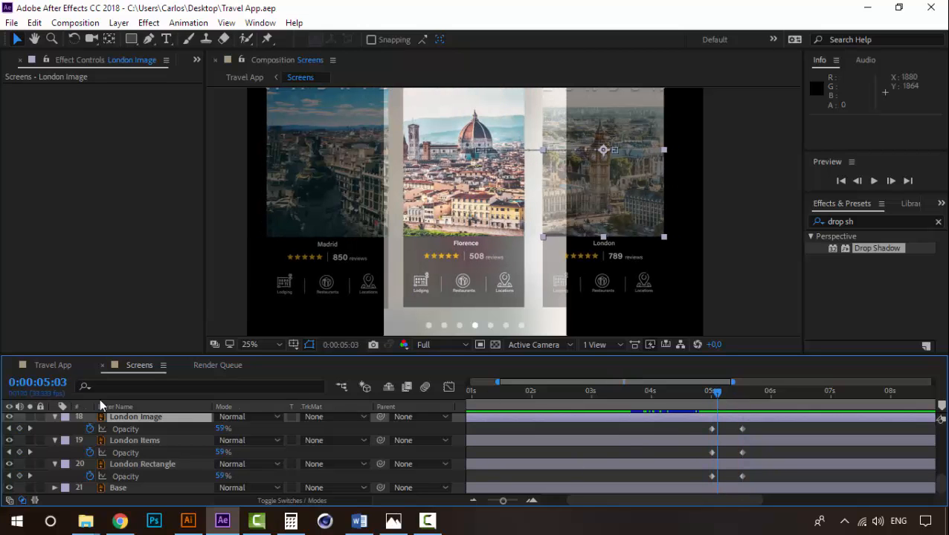
left_click(120, 410)
left_click(130, 413)
left_click(131, 466, "shift")
key("p")
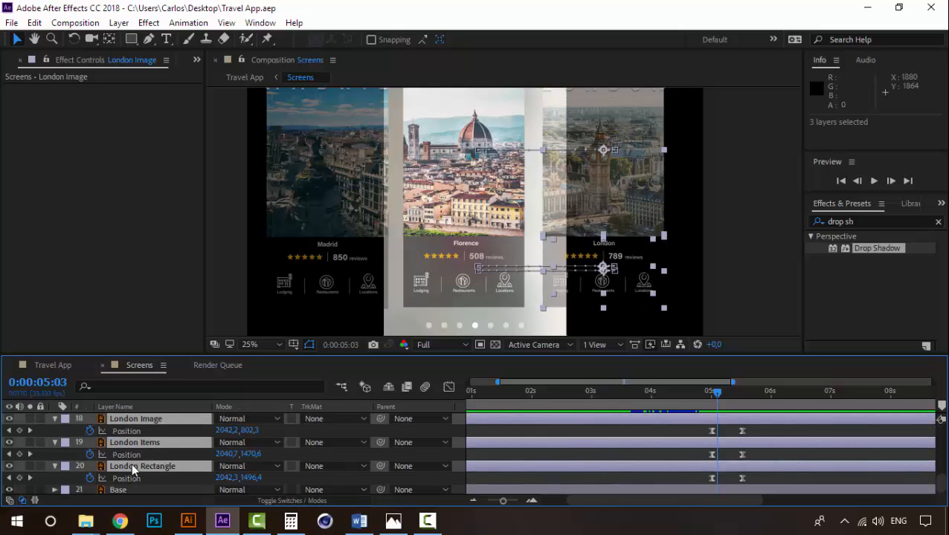
left_click_drag(713, 400, 741, 389)
left_click(756, 431)
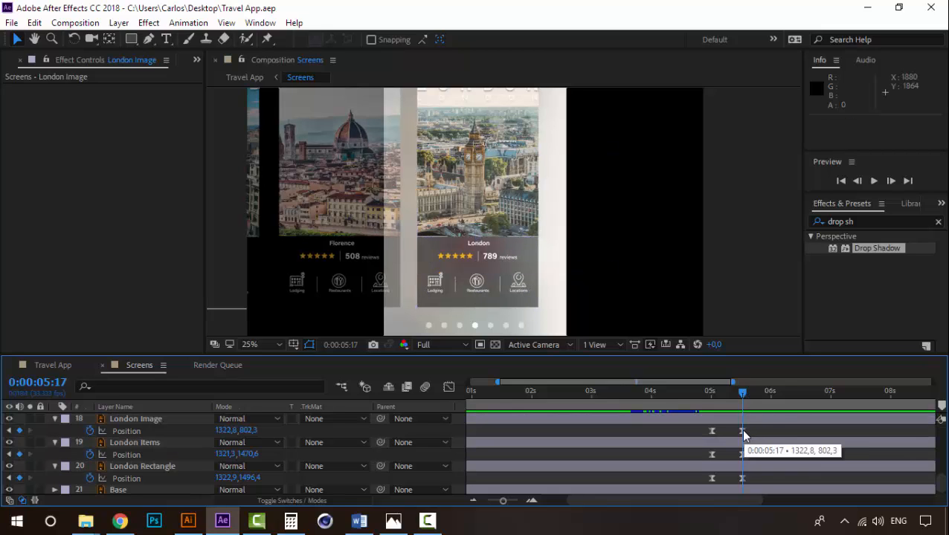
left_click(742, 432)
left_click_drag(743, 433, 741, 433)
key("ctrl+z")
key("ctrl+z")
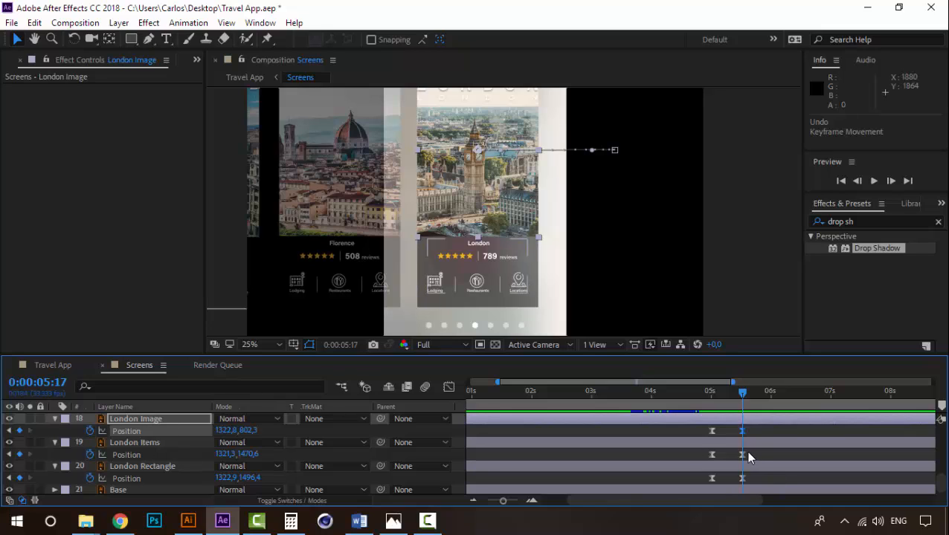
- Delay the final Position keyframes, moving London Items to 0:00:05:21 and London Rectangle to 0:00:05:20
left_click_drag(743, 454, 749, 453)
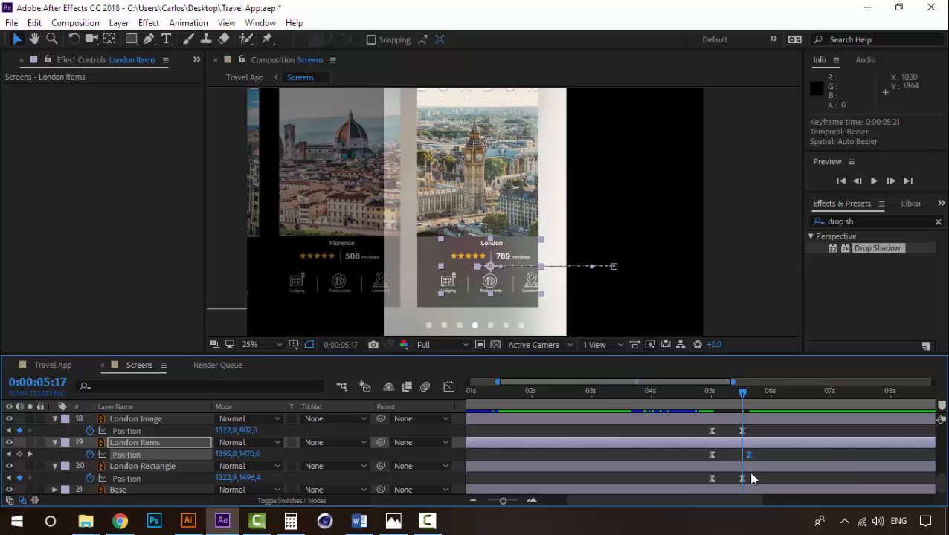
left_click(742, 478)
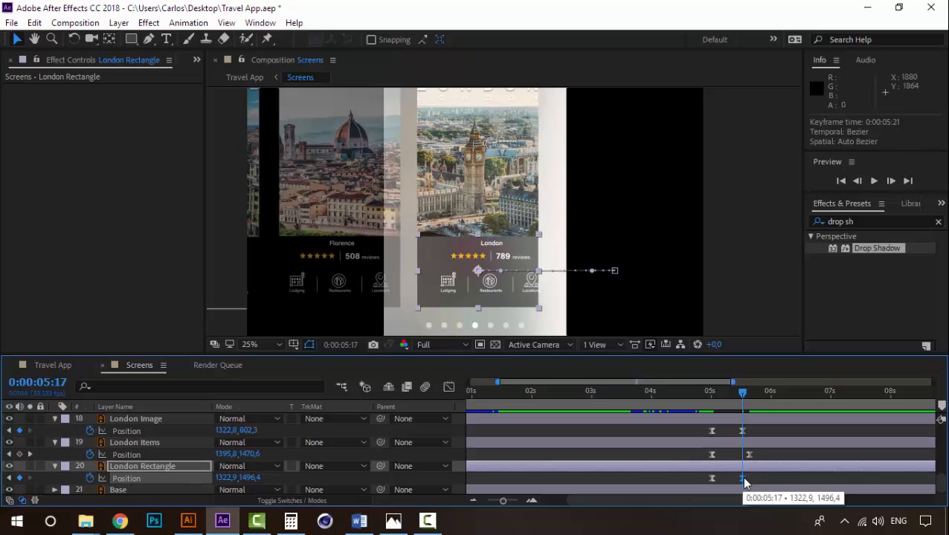
left_click_drag(742, 478, 746, 478)
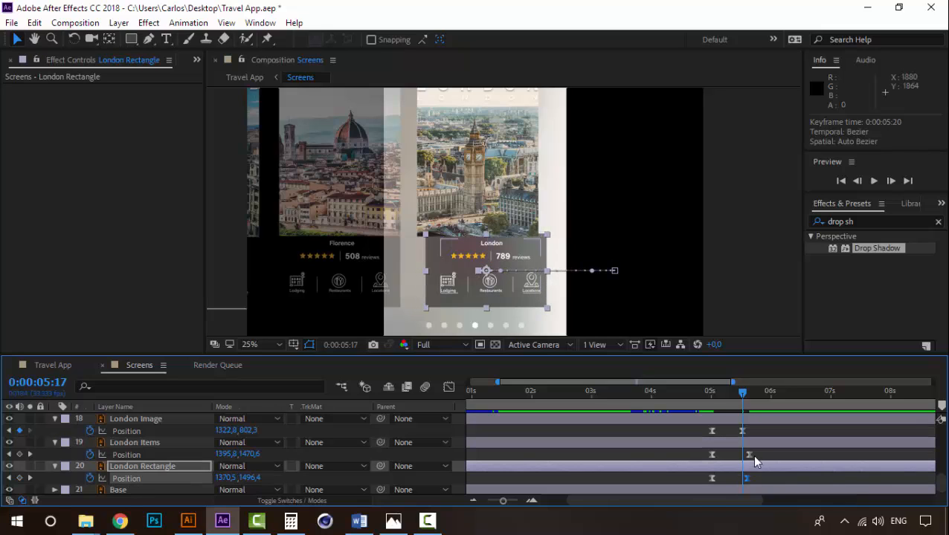
left_click(750, 455)
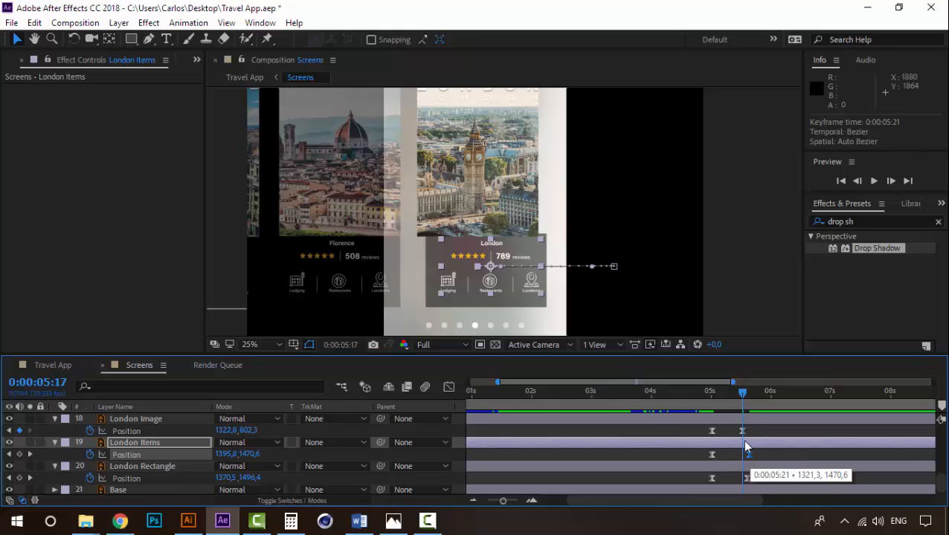
- Preview the London card's slide-in from 0:00:04:30 to check the staggered timing
left_click(706, 392)
key("space")
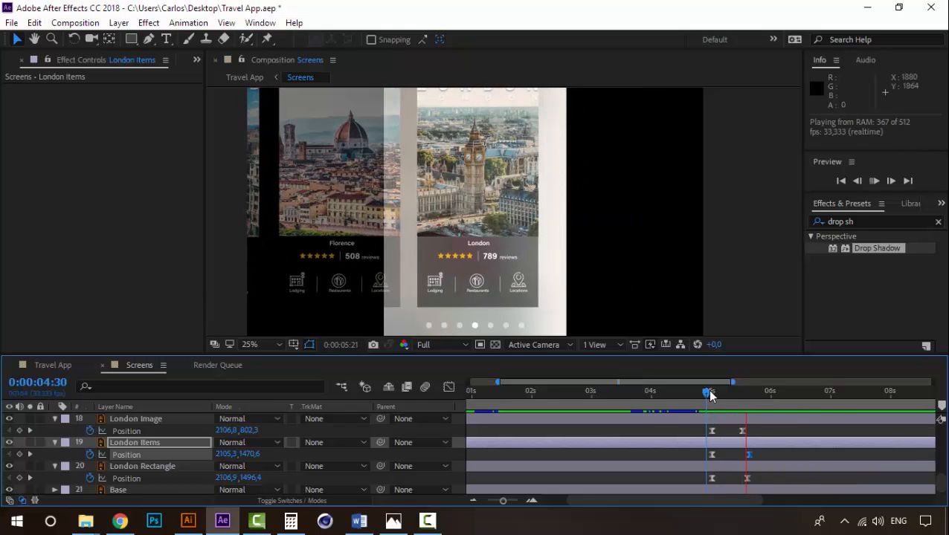
key("space")
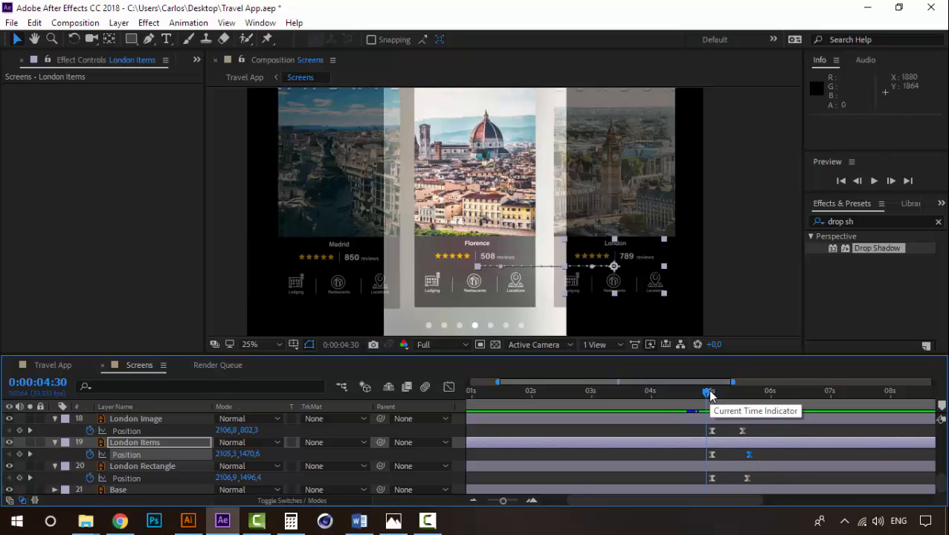
key("space")
key("space")
- Tighten the stagger by placing the final Position keyframes of London Rectangle at 0:00:05:18 and London Items at 0:00:05:19
left_click_drag(713, 394, 747, 397)
left_click(745, 479)
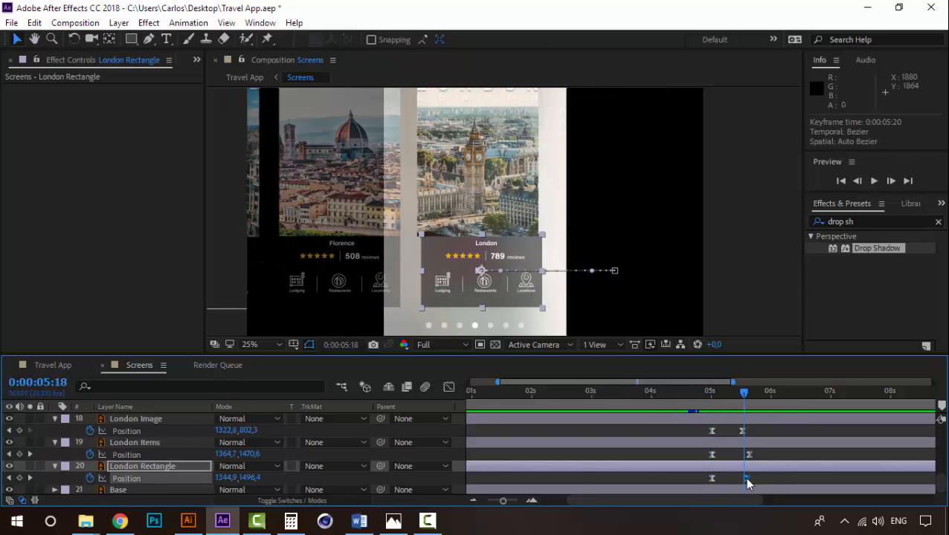
left_click(749, 453)
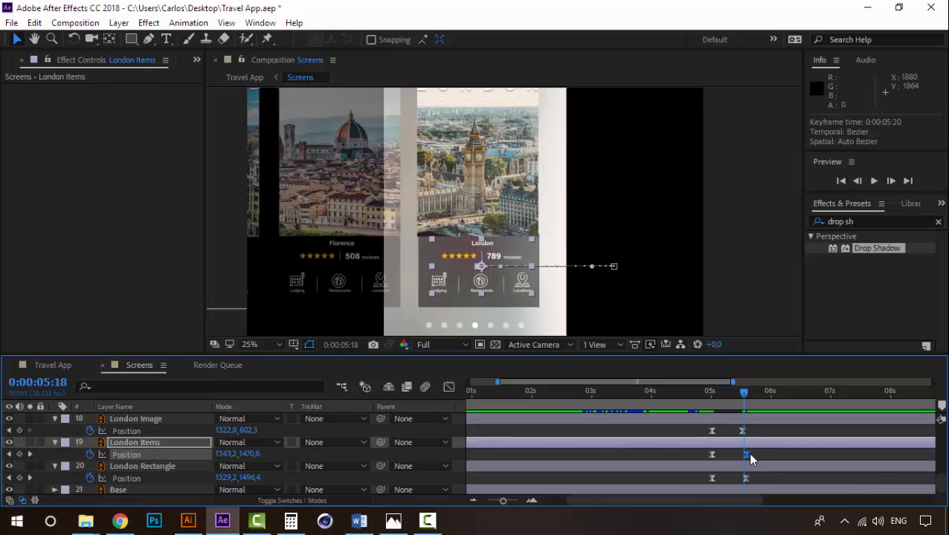
left_click(532, 501)
left_click(532, 502)
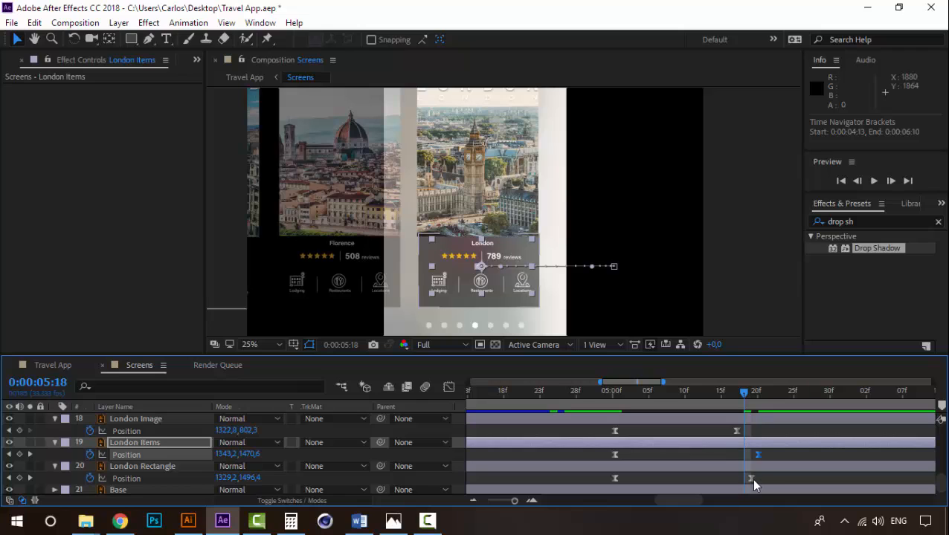
left_click_drag(751, 478, 751, 455)
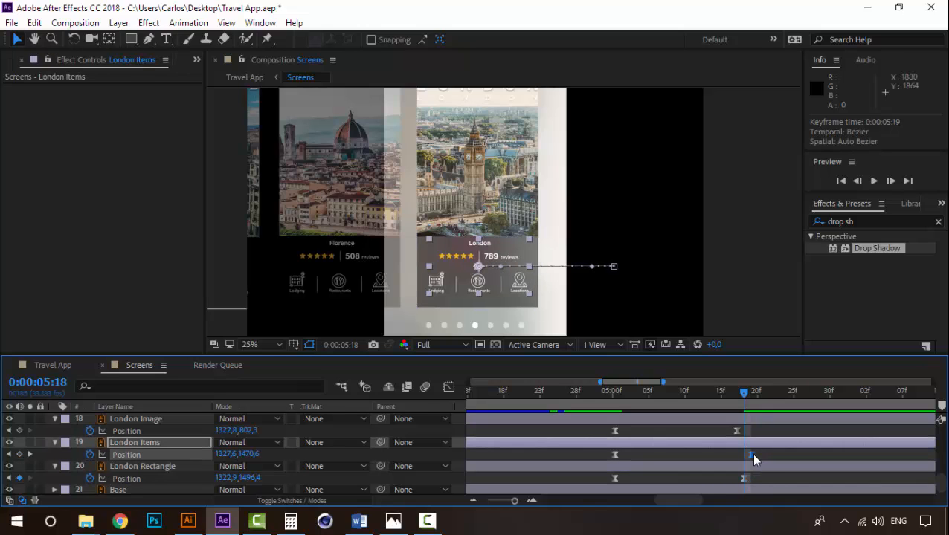
- Play back the London transition, then scrub to 0:00:05:19 to check where the card's items settle
key("space")
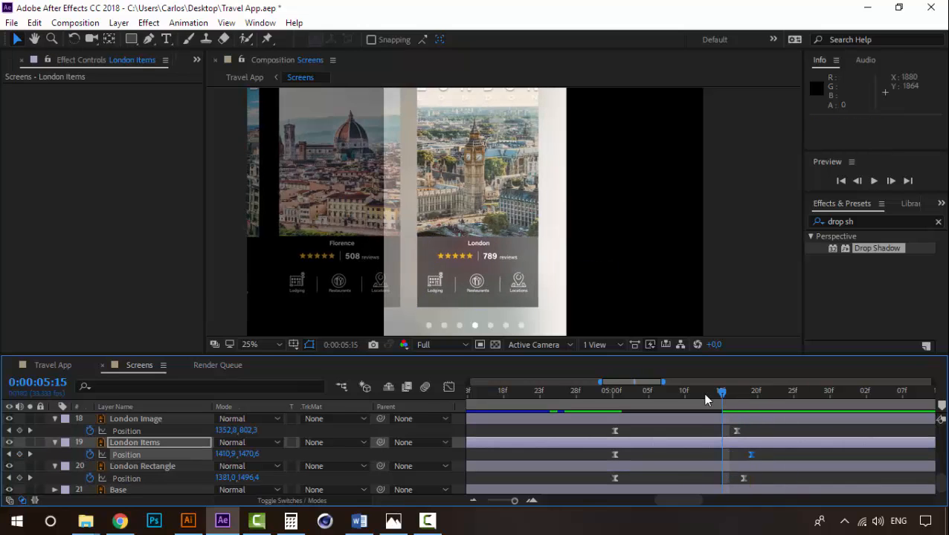
left_click_drag(698, 392, 685, 393)
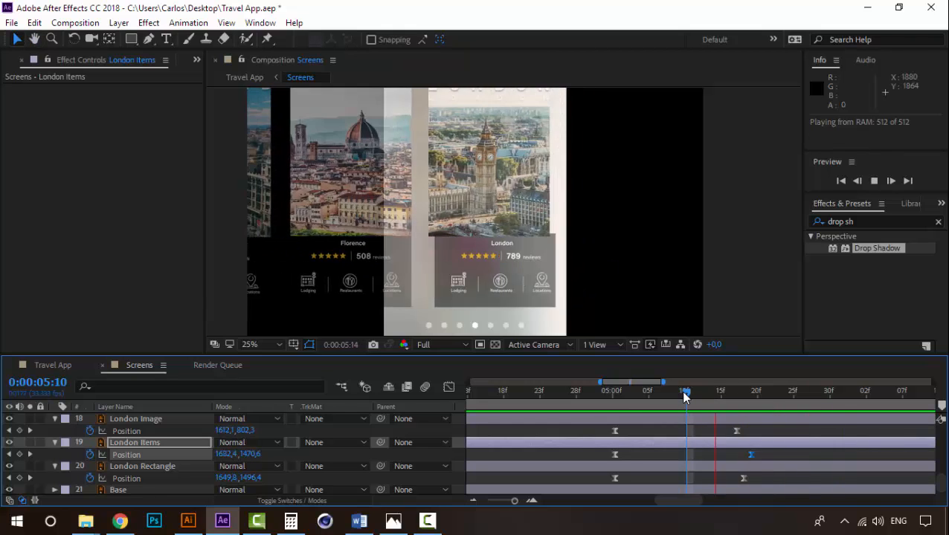
left_click_drag(684, 392, 751, 398)
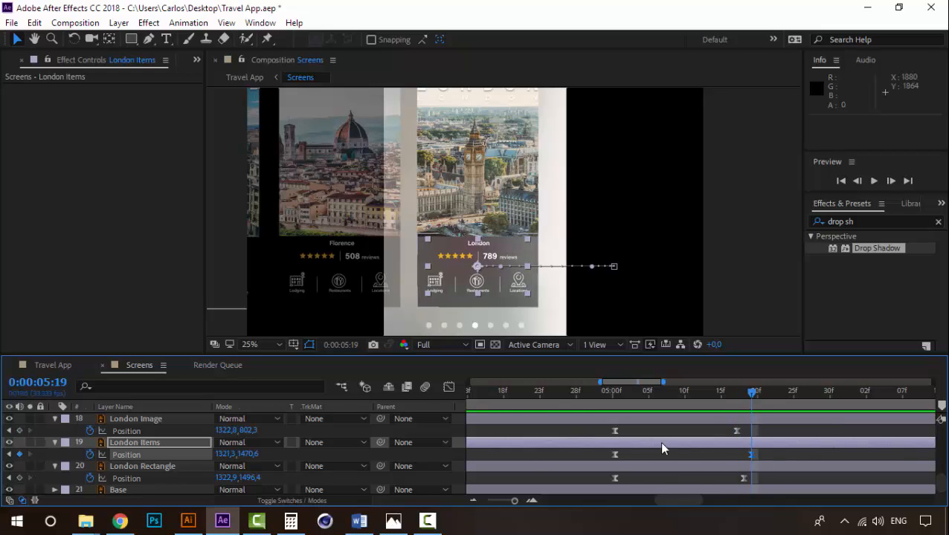
- Hold the London Items Position with a keyframe at 0:00:05:21 and nudge its 0:00:05:19 keyframe left to X 1301,3
left_click_drag(751, 397, 766, 396)
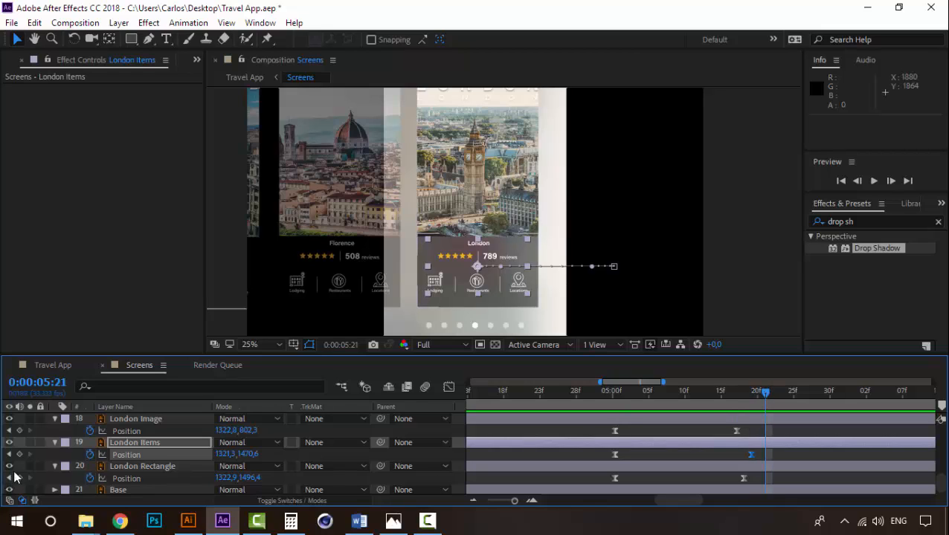
left_click(755, 394)
left_click(752, 453)
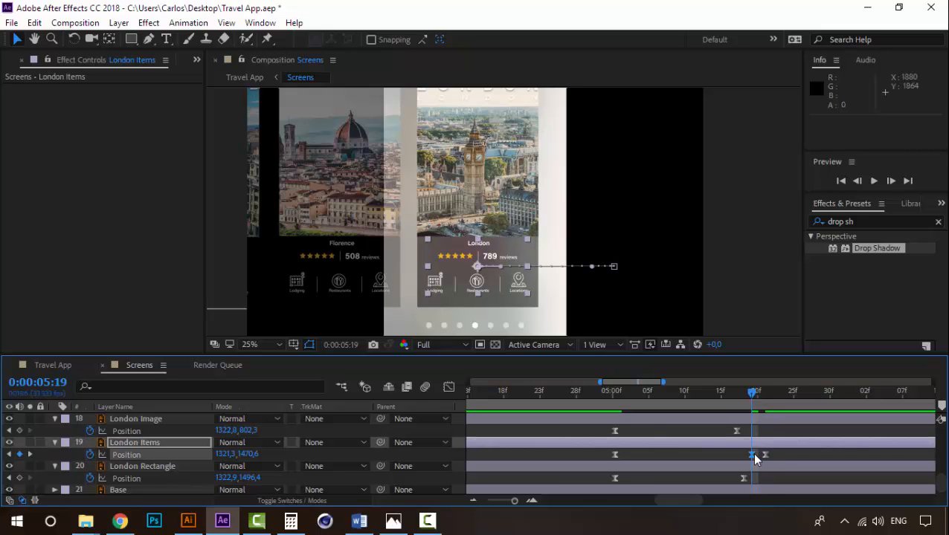
key("Left")
key("Left")
key("Left")
key("Left")
key("Left")
key("Left")
key("Left")
key("Left")
key("Left")
key("Left")
key("Left")
key("Left")
key("Left")
key("Left")
key("Left")
key("Left")
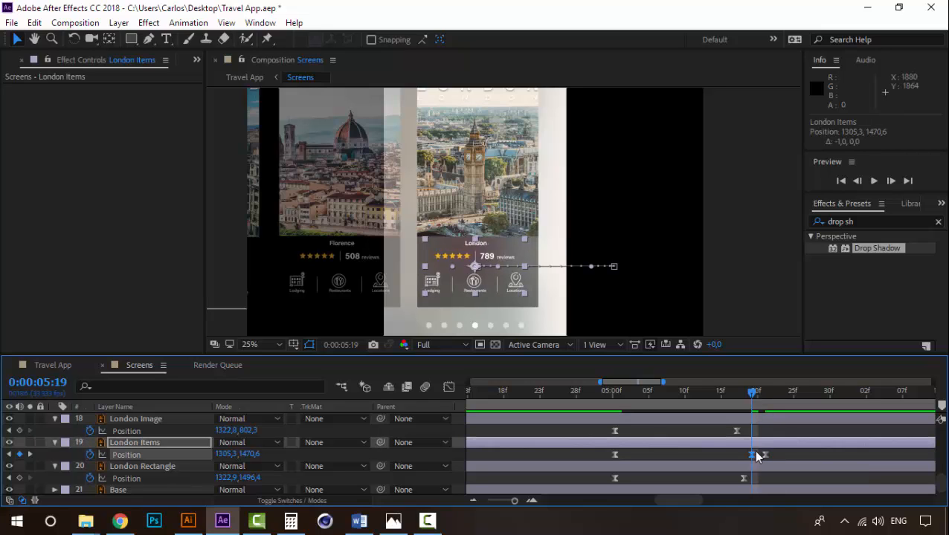
key("Left")
key("Left")
key("Left")
key("Left")
- Delay the last London Items Position keyframe to 0:00:05:27 and preview how the items overshoot and settle
left_click_drag(735, 397, 767, 399)
key("space")
key("space")
left_click_drag(769, 461, 786, 460)
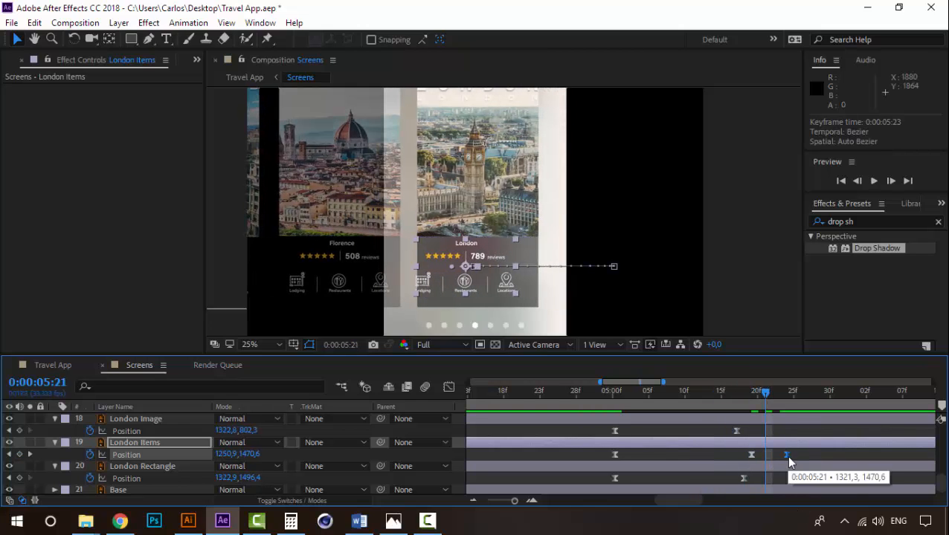
left_click(472, 503)
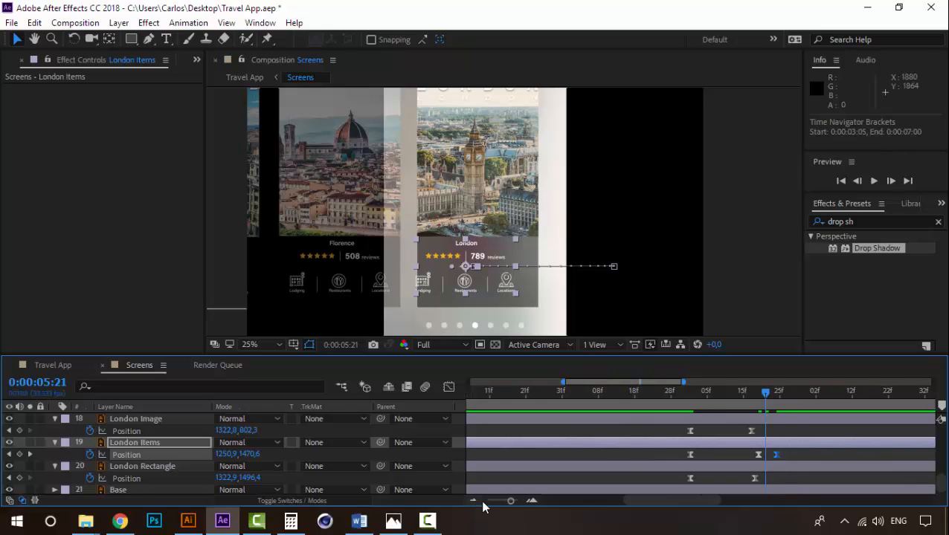
left_click_drag(778, 455, 781, 455)
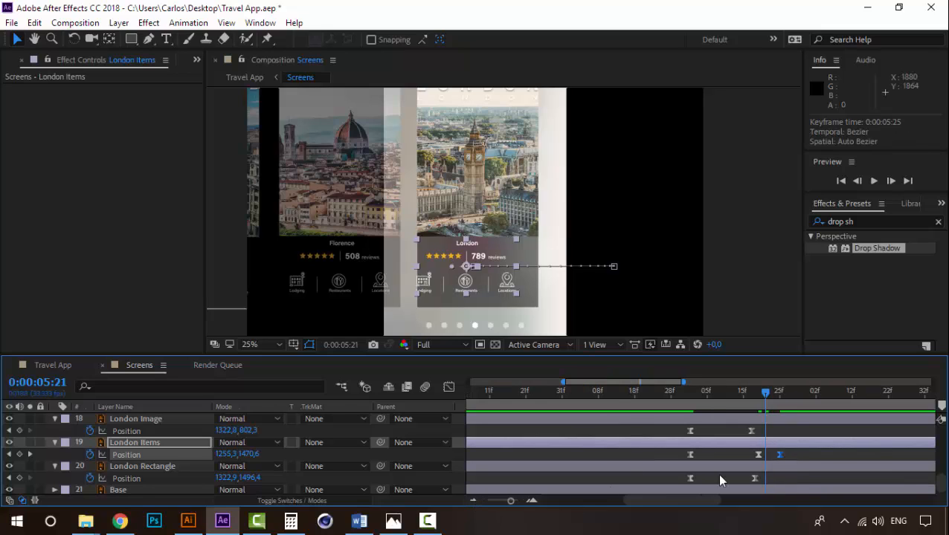
left_click(473, 500)
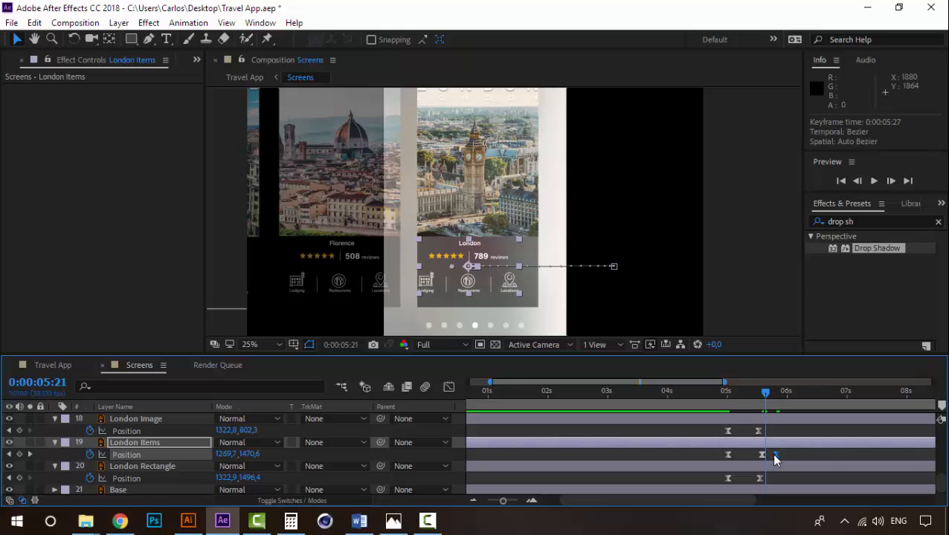
left_click(735, 392)
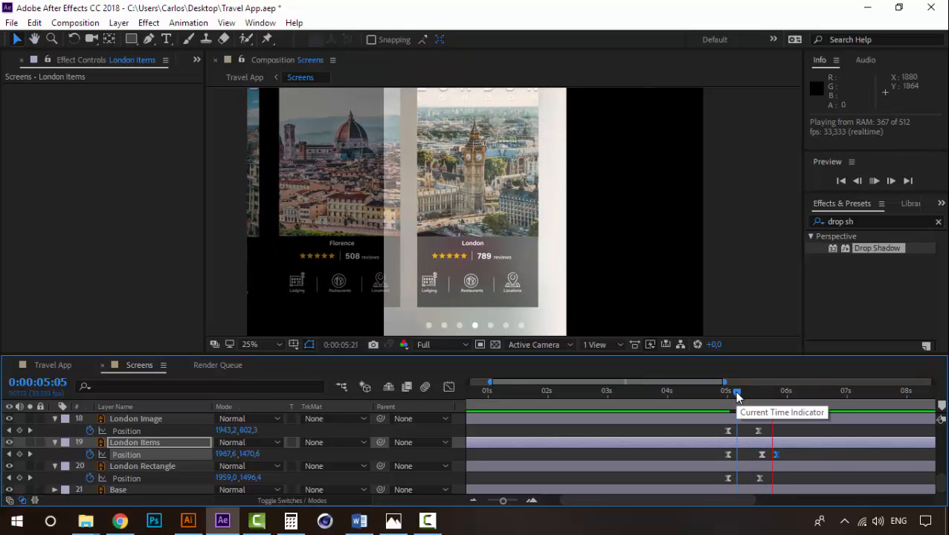
left_click_drag(736, 392, 770, 392)
left_click(735, 392)
- Set the spatial interpolation of the London Items Position keyframe at 0:00:05:19 to Linear
right_click(761, 455)
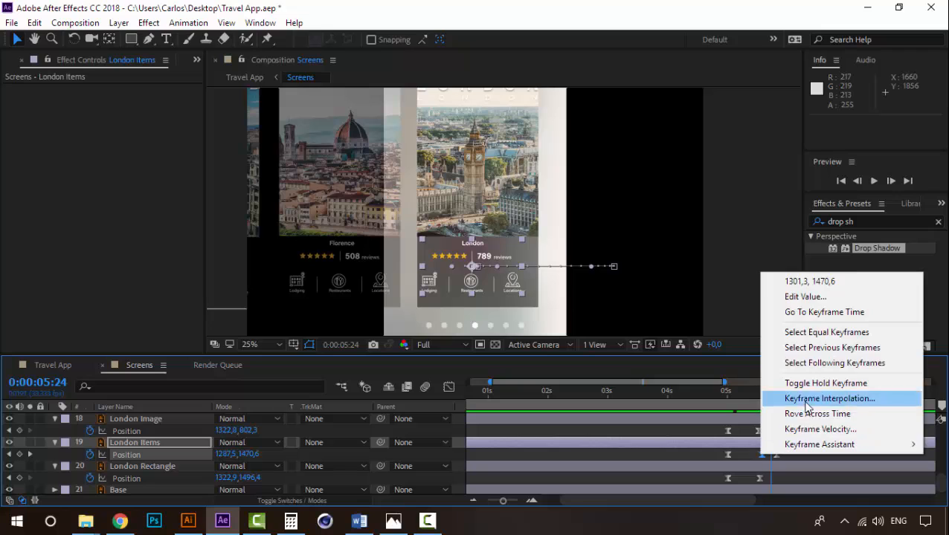
left_click(818, 397)
left_click(513, 231)
left_click(483, 266)
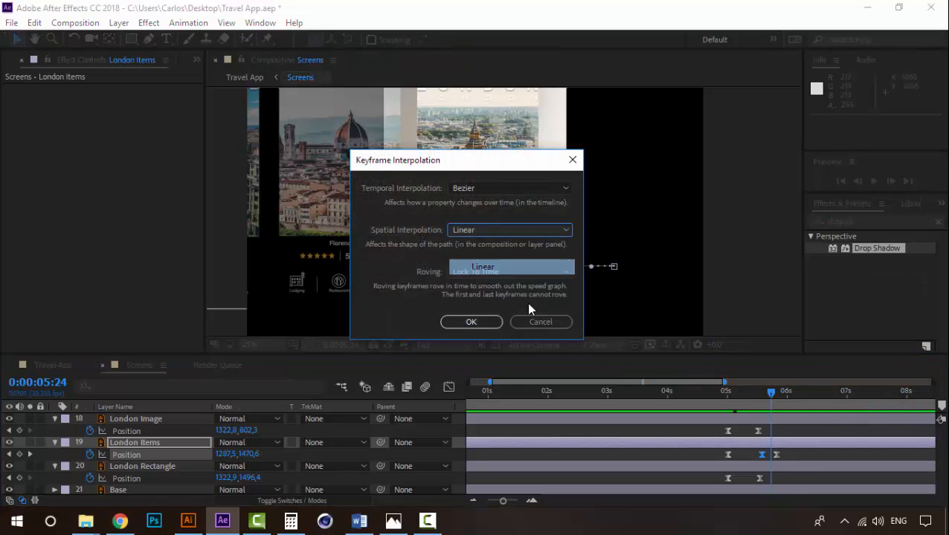
left_click(471, 321)
- Play back the London transition from about 0:00:05:00 to check the items' overshoot with the Linear path
left_click(728, 389)
key("space")
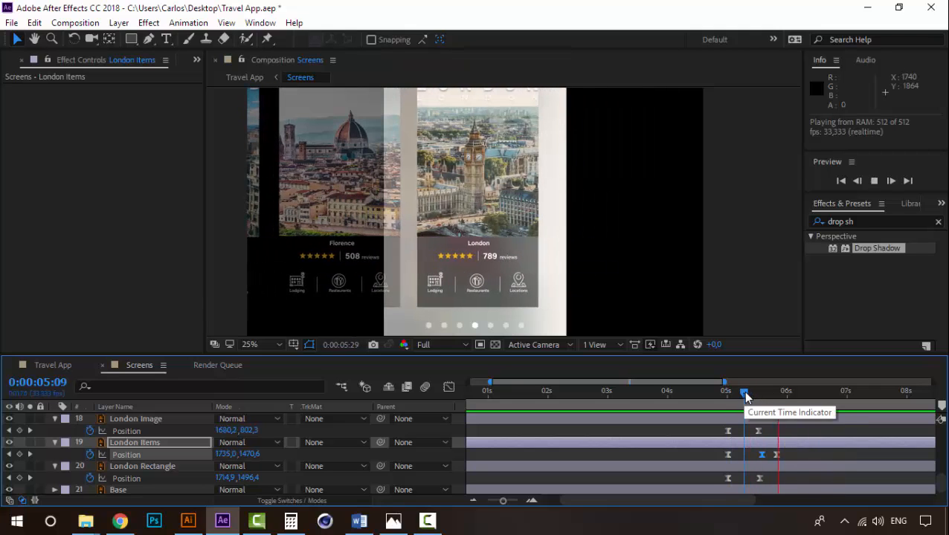
mouse_move(743, 390)
left_mouse_down()
mouse_move(776, 394)
mouse_move(732, 395)
left_mouse_up()
key("space")
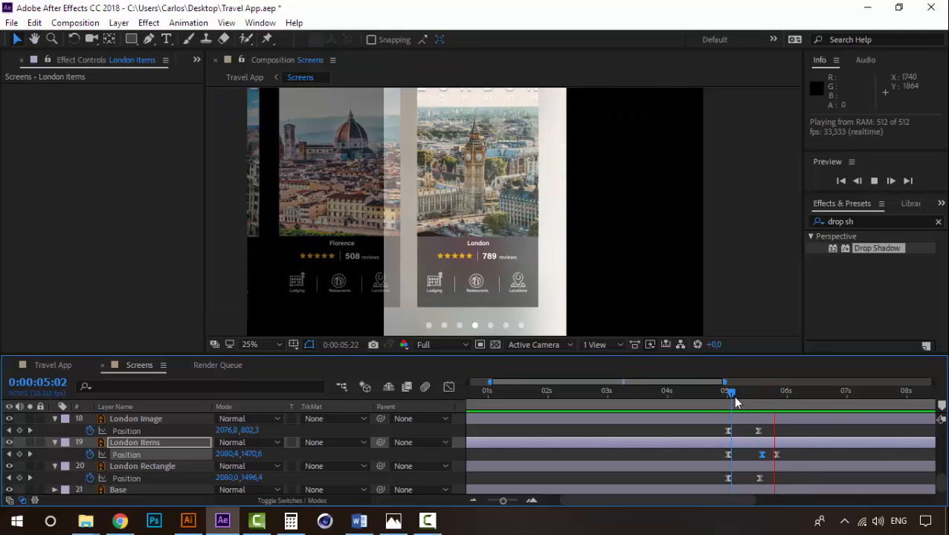
key("space")
key("space")
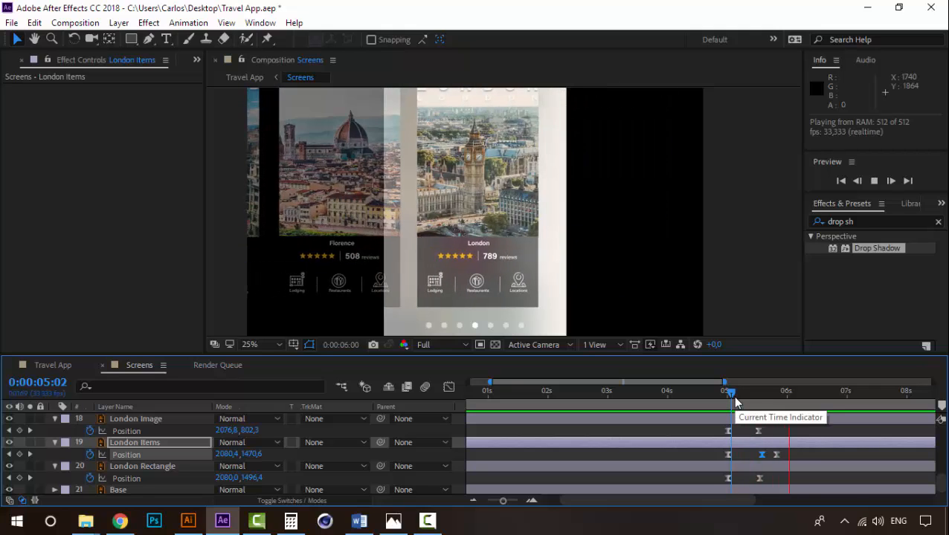
key("space")
left_click(777, 396)
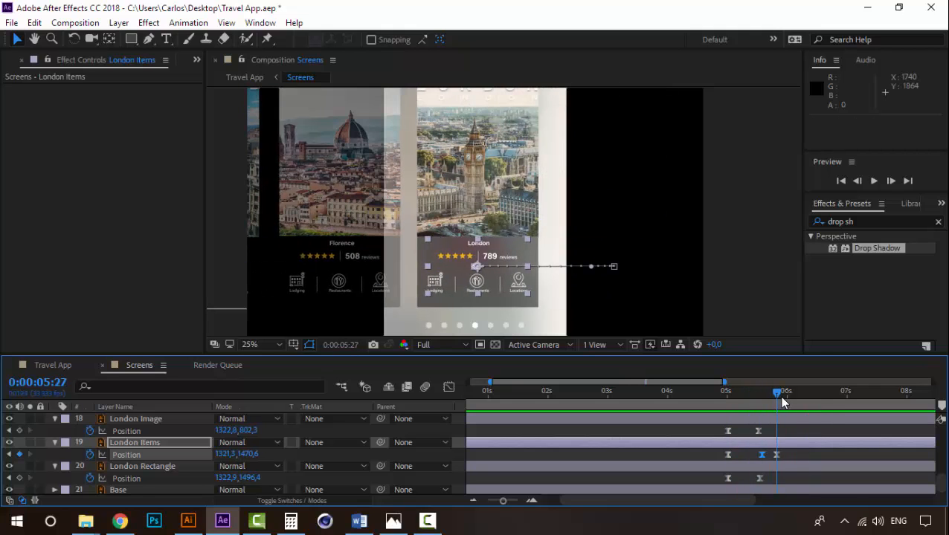
mouse_move(770, 390)
left_mouse_down()
mouse_move(716, 392)
mouse_move(779, 396)
left_mouse_up()
- Replay the end of the slide-in from 0:00:05:14 and 0:00:05:23 to check how the whole London card settles
left_click_drag(508, 181, 458, 206)
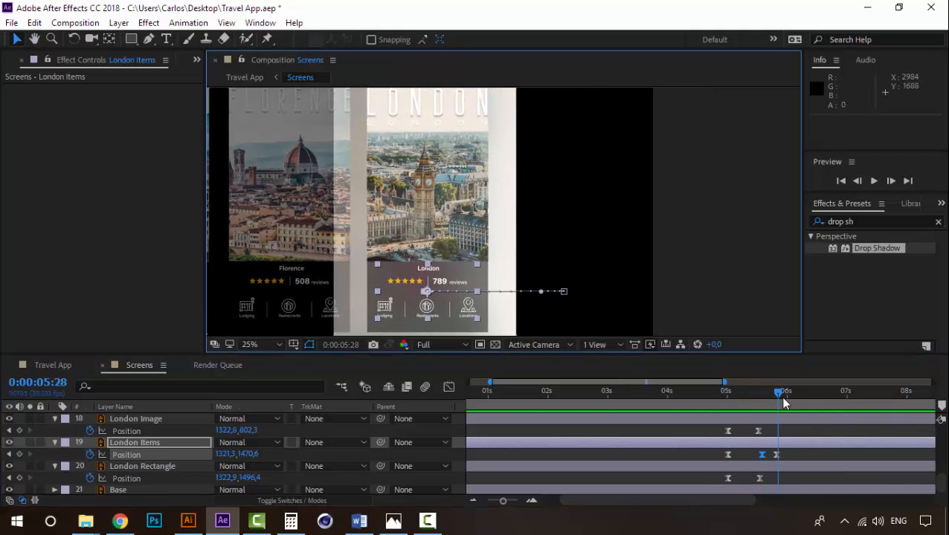
left_click_drag(779, 400, 755, 392)
key("space")
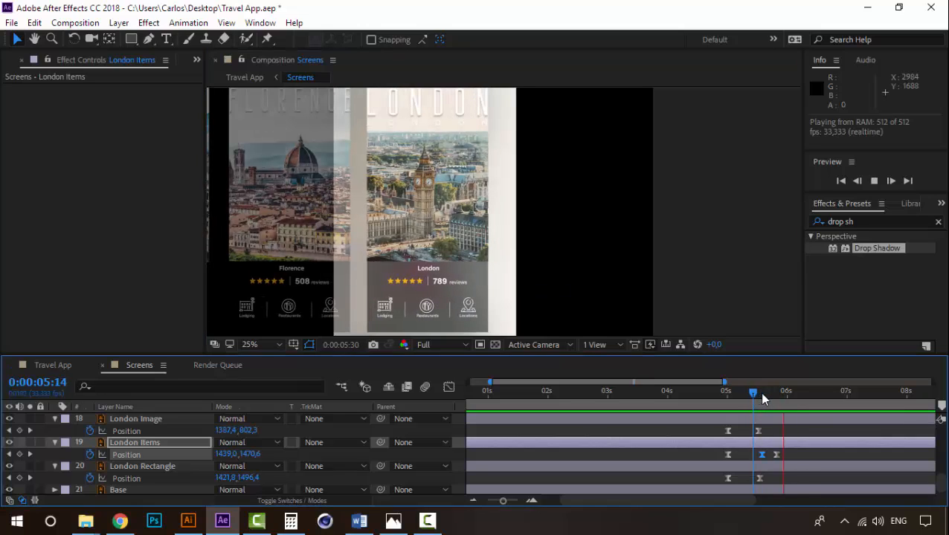
left_click(786, 392)
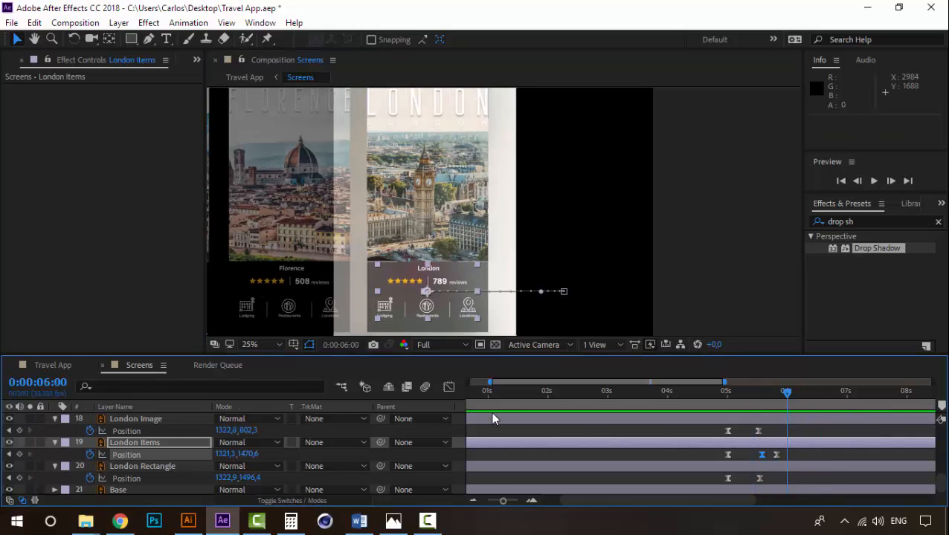
left_click(476, 502)
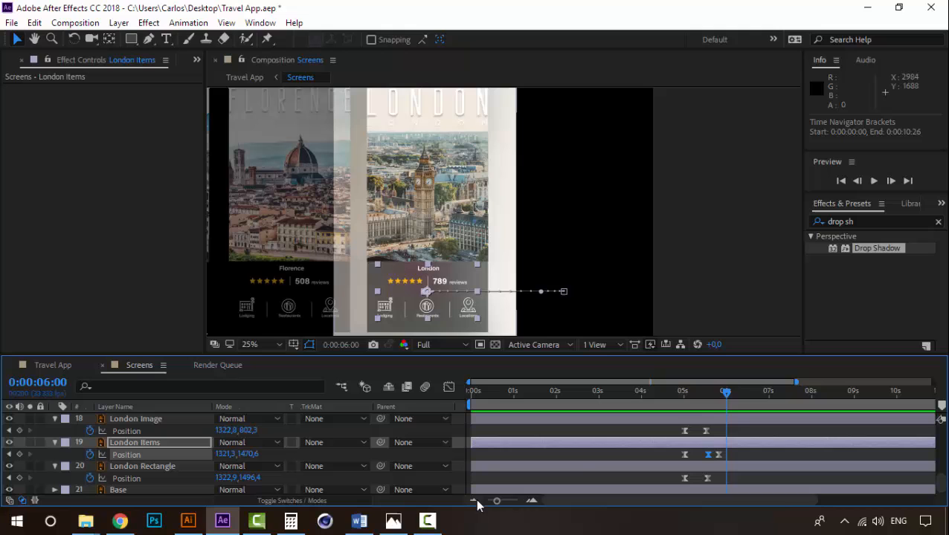
left_click(715, 392)
key("space")
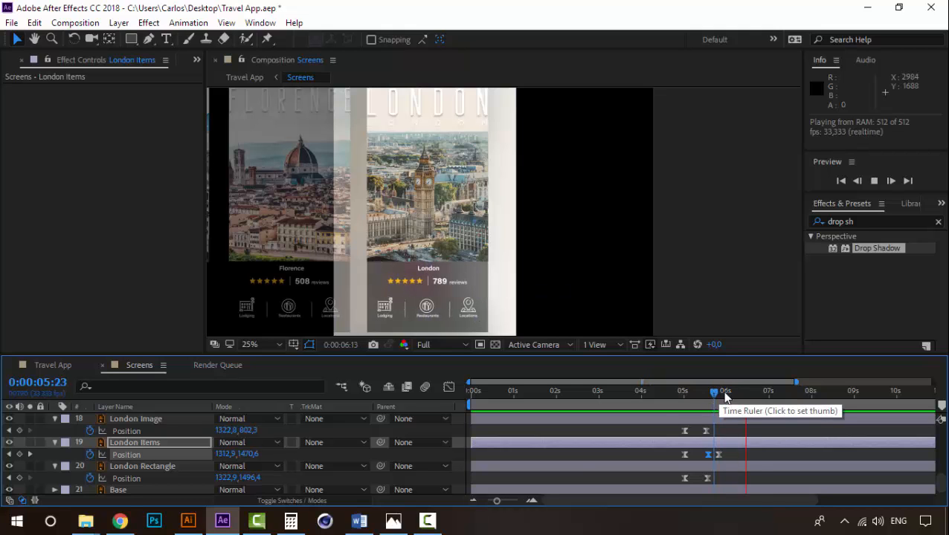
left_click(661, 392)
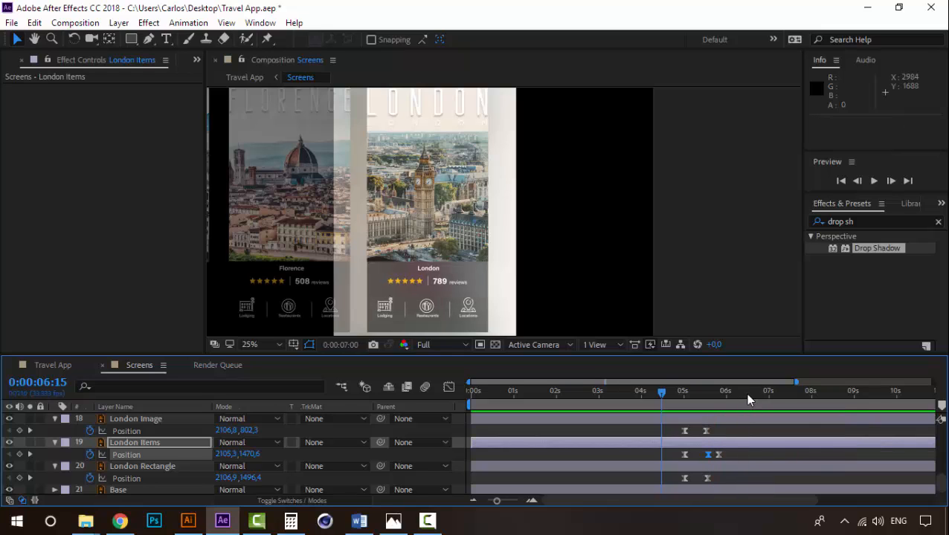
- Add Position and Scale keyframes to London Image at 0:00:06:15 and show all of its animated properties
left_click(746, 394)
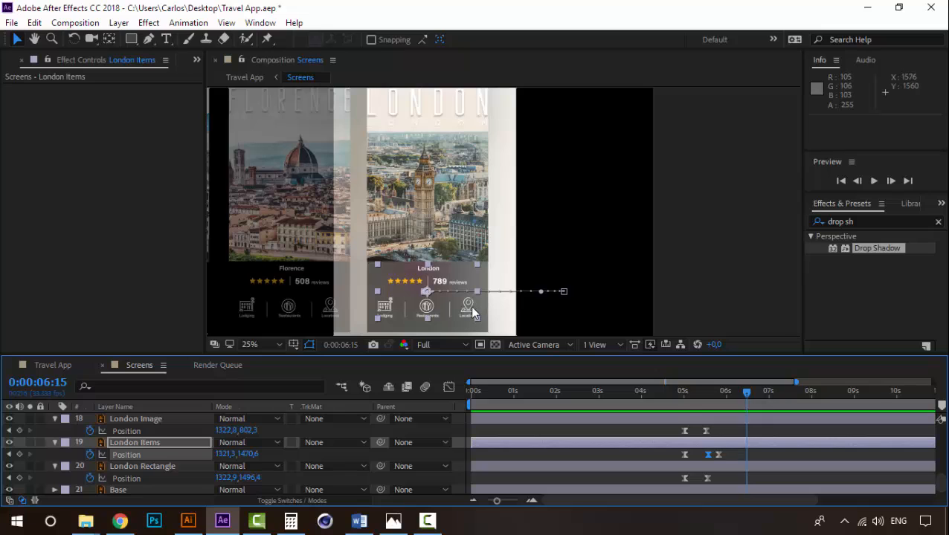
left_click(137, 419)
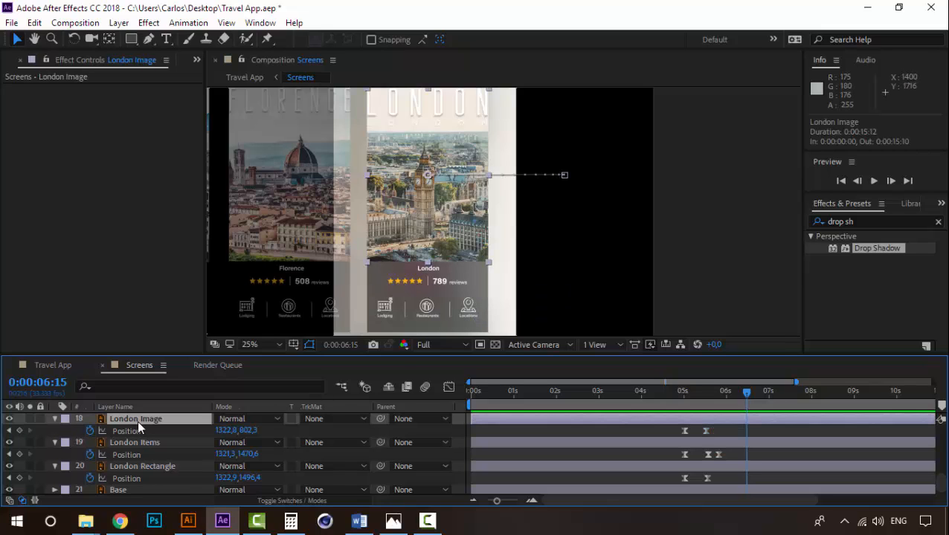
left_click(20, 430)
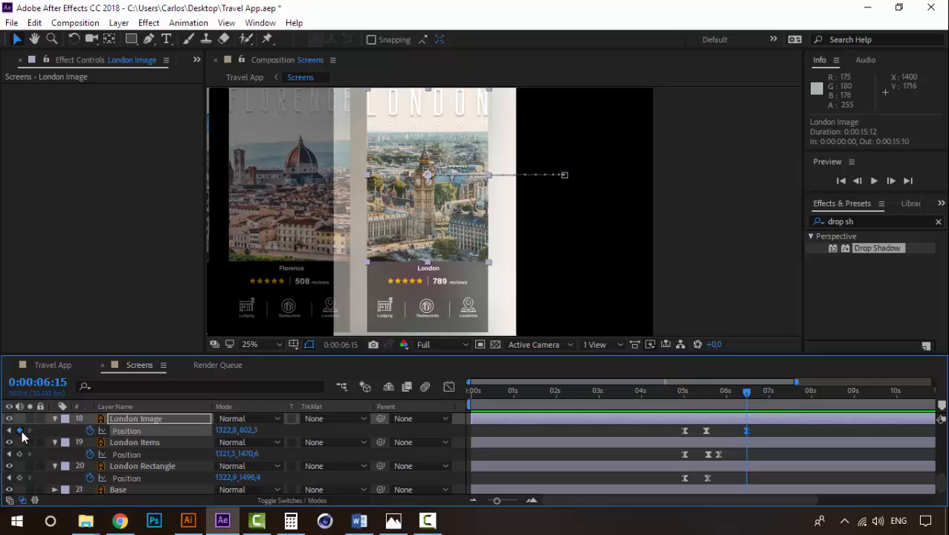
left_click(145, 418)
key("s")
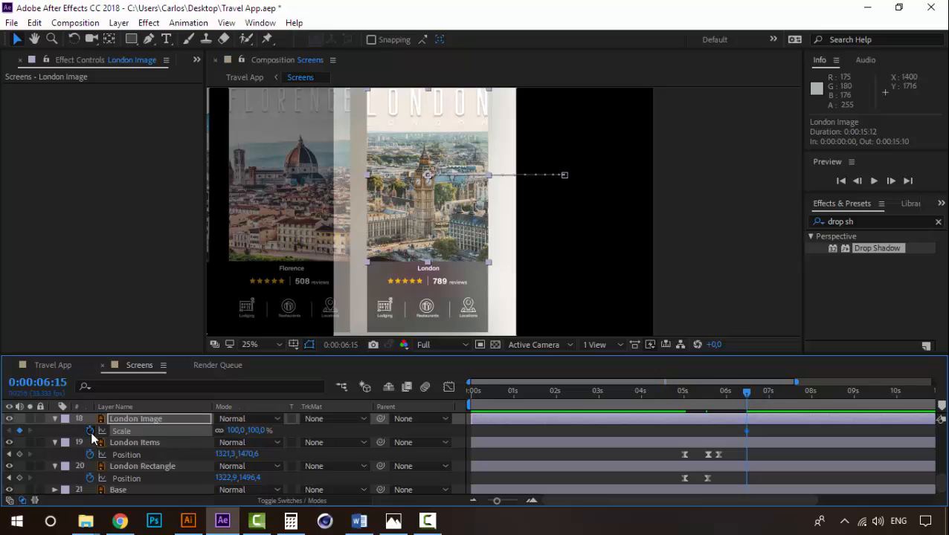
left_click(90, 431)
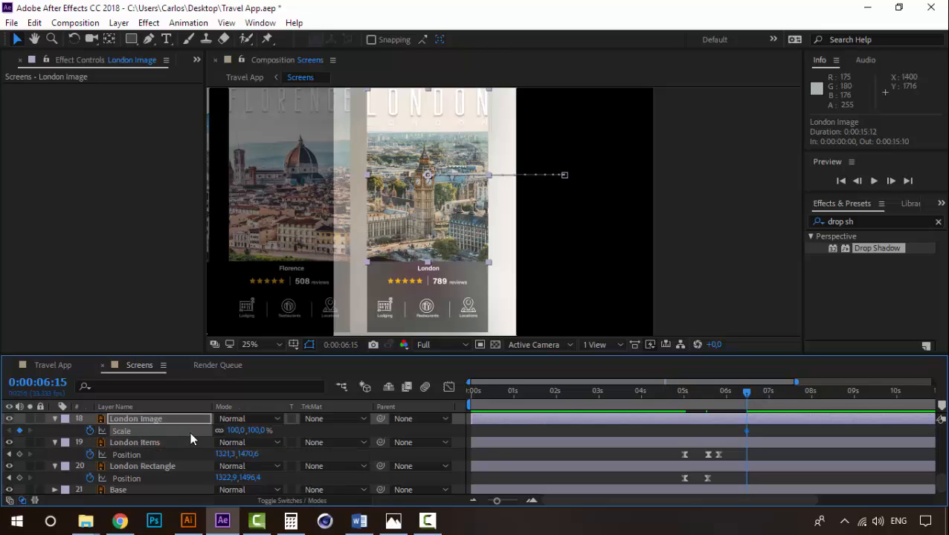
left_click(132, 421)
key("u")
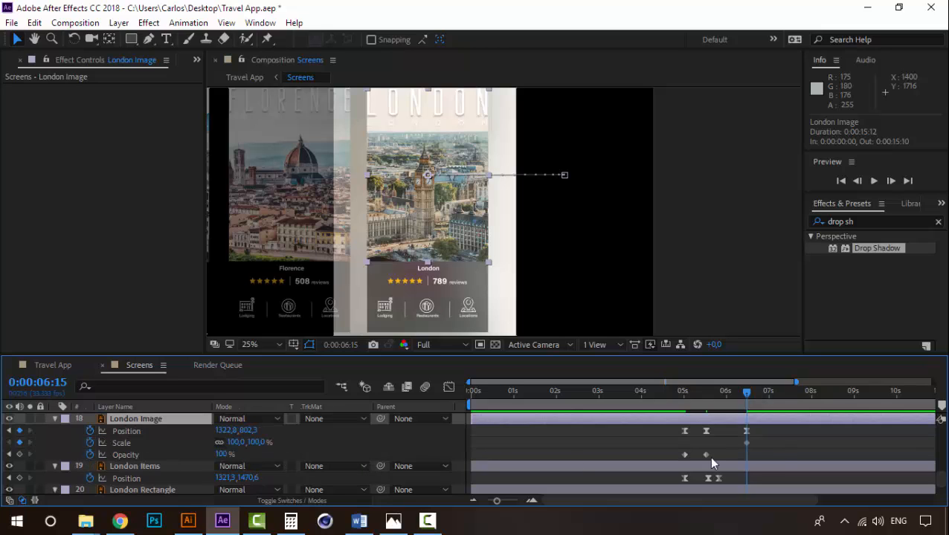
- Enlarge London Image to about 231,4% scale at 0:00:06:32
left_click(770, 401)
scroll(494, 253, "down", 1)
left_click(487, 176)
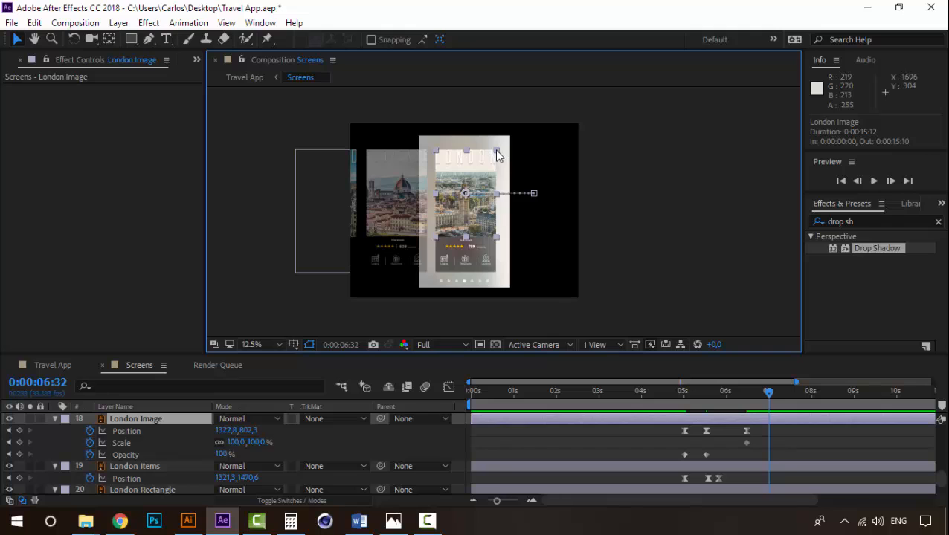
left_click_drag(503, 152, 620, 93)
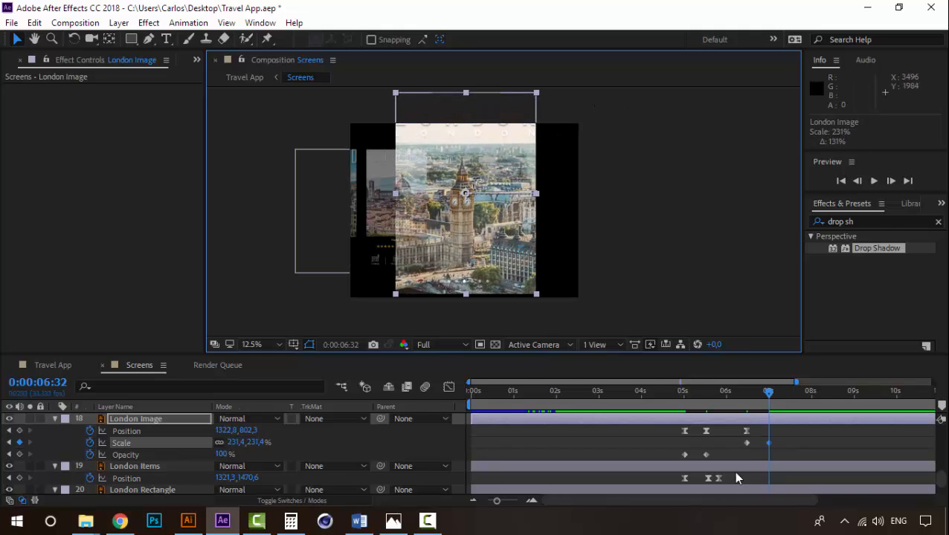
- Preview the London Image zoom from its first Scale keyframe at 0:00:06:15
left_click(743, 392)
key("space")
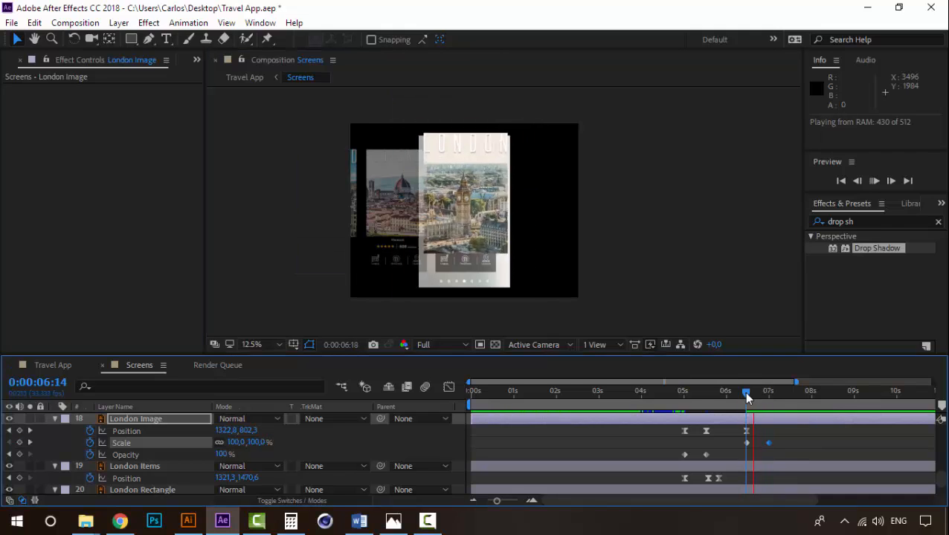
key("space")
mouse_move(746, 395)
left_mouse_down()
mouse_move(769, 397)
mouse_move(748, 394)
left_mouse_up()
key("space")
key("space")
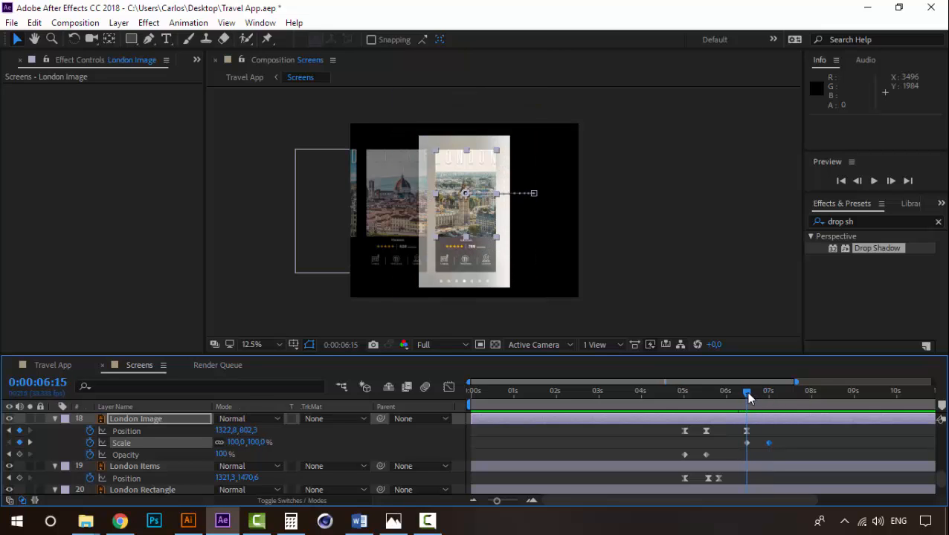
- Fade London Image from 100% opacity at 0:00:06:15 to 0% at 0:00:06:32 and scrub through the fade
left_click(20, 455)
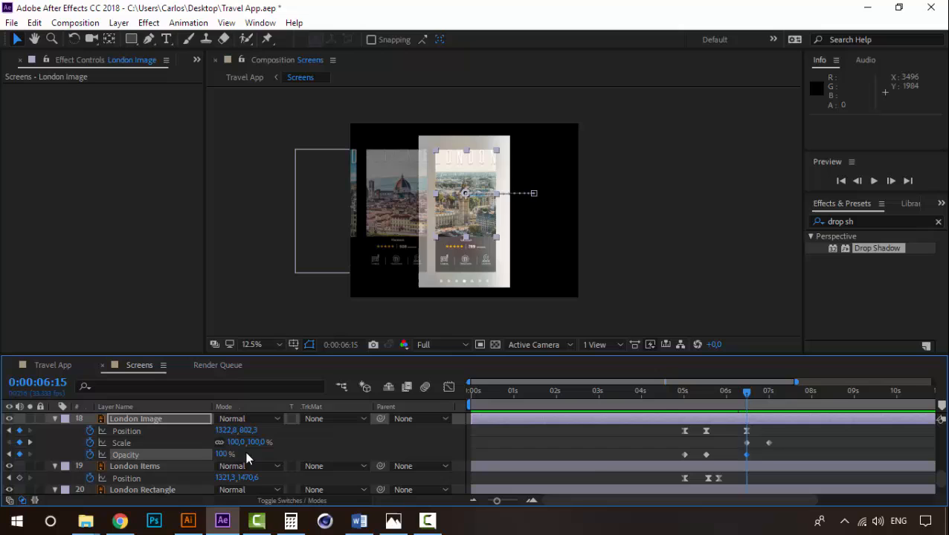
left_click(768, 400)
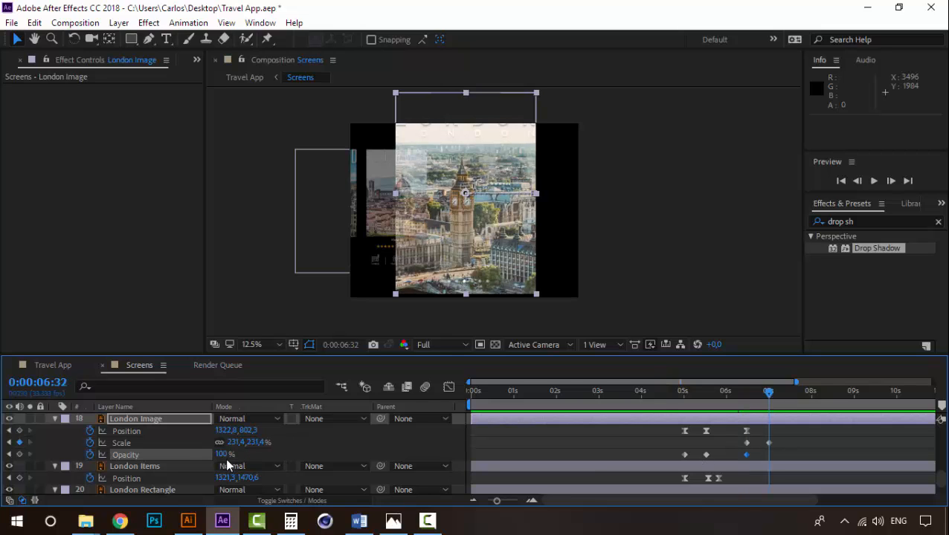
left_click_drag(174, 455, 145, 455)
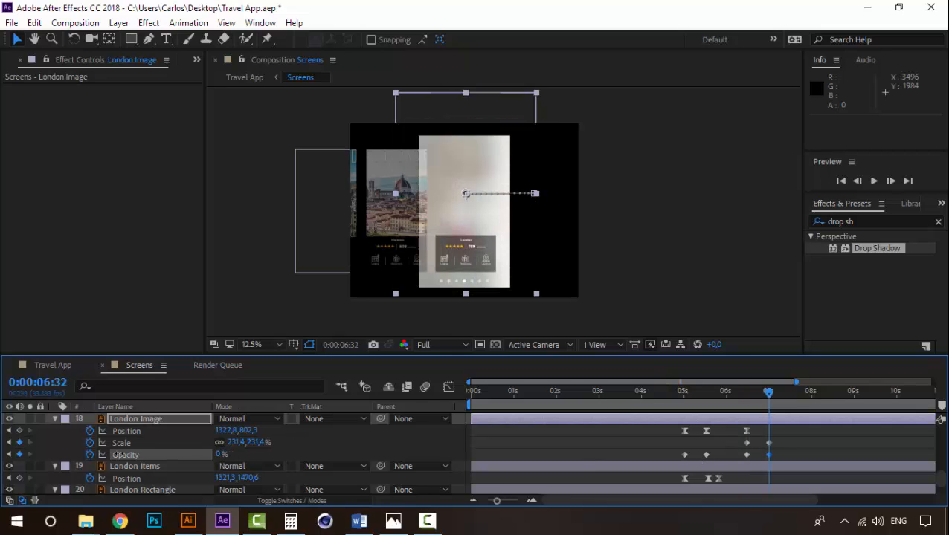
left_click(740, 402)
left_click_drag(740, 392, 769, 400)
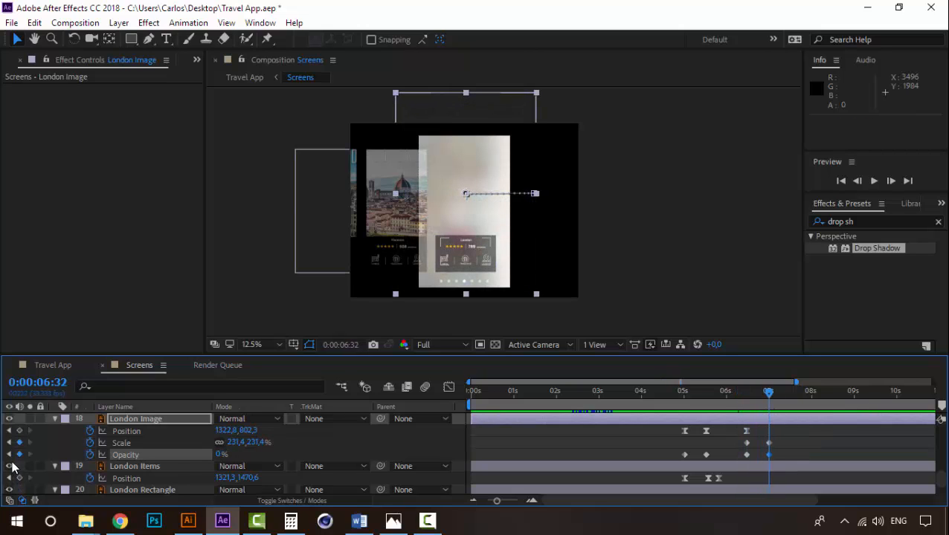
- Add a 0% Opacity keyframe to London Image at 0:00:07:13, raise its opacity at 0:00:07:00, and check the fade at 0:00:06:25
left_click(786, 399)
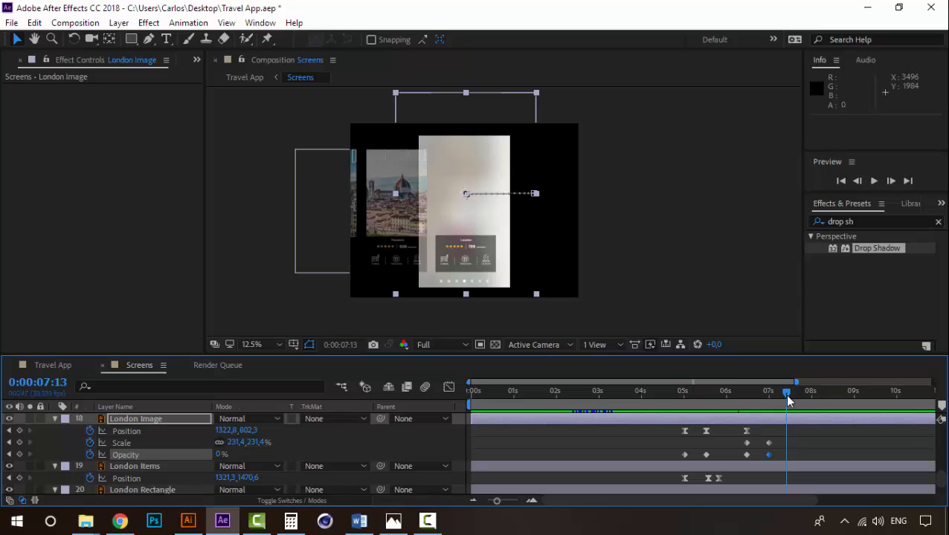
left_click(20, 454)
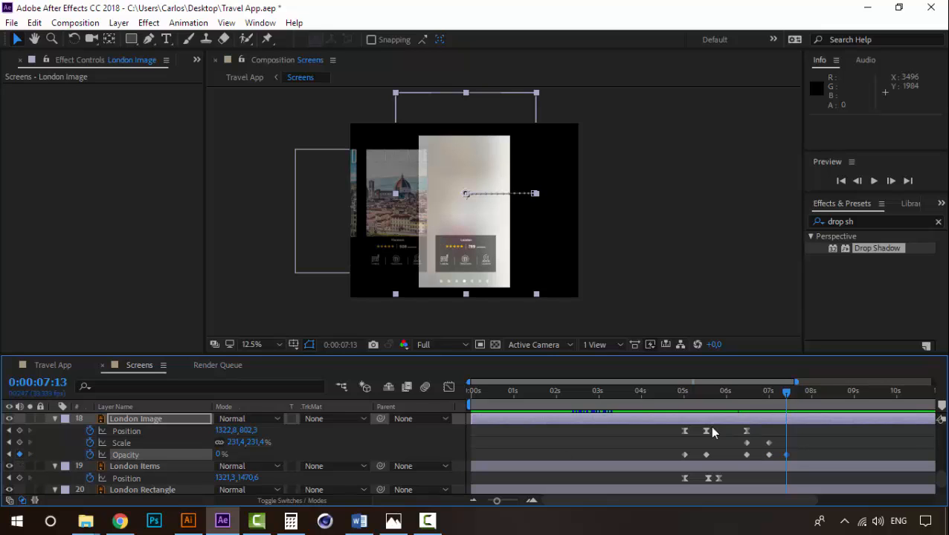
left_click(770, 392)
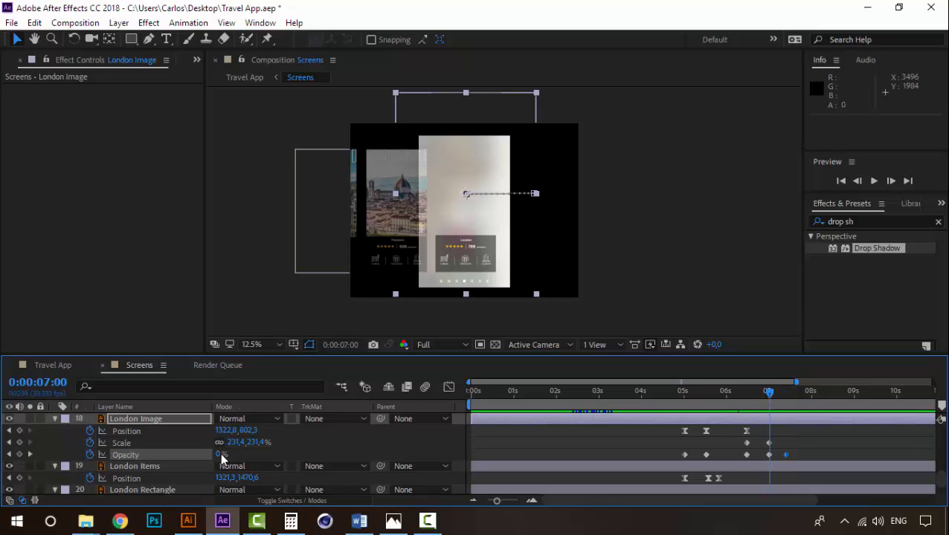
left_click_drag(221, 459, 636, 455)
left_click(760, 391)
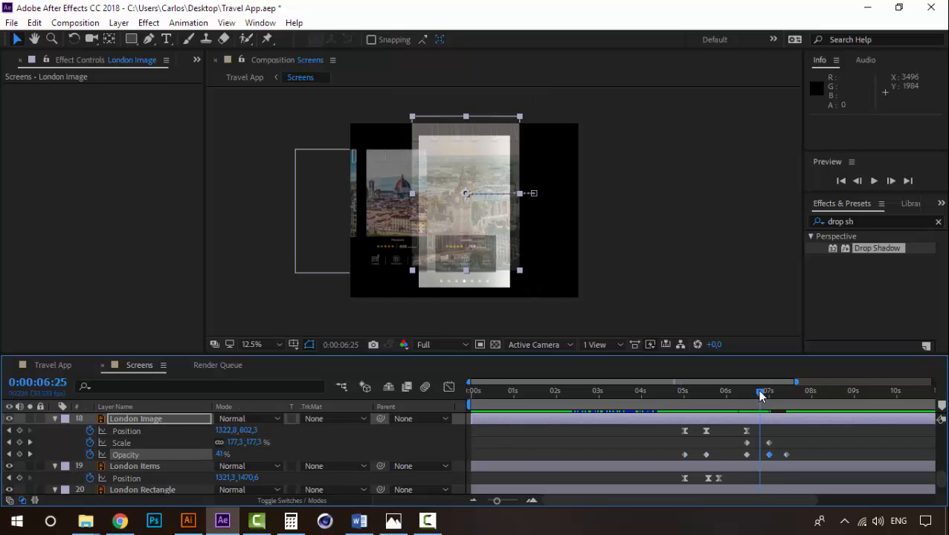
- Preview the London Image zoom and fade, replaying it from 0:00:06:12
key("space")
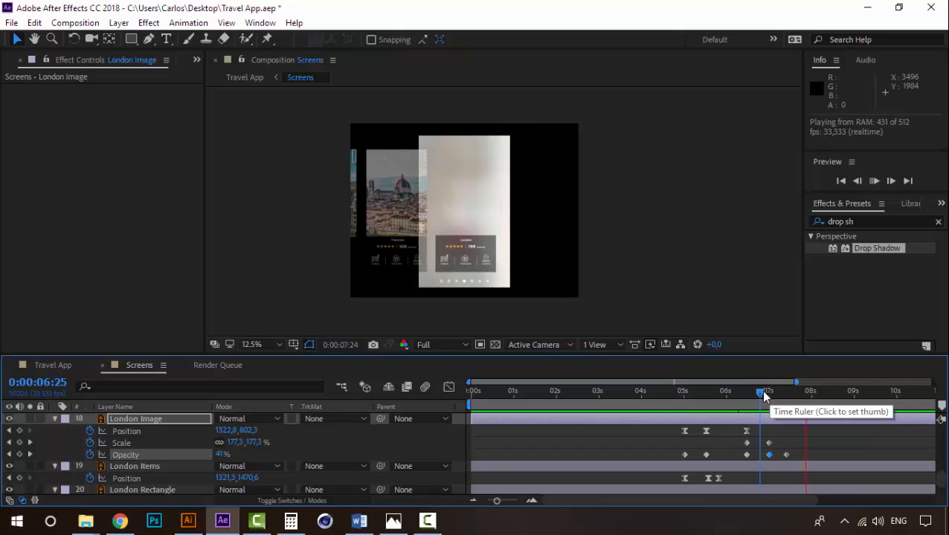
key("space")
left_click_drag(764, 397, 740, 418)
key("space")
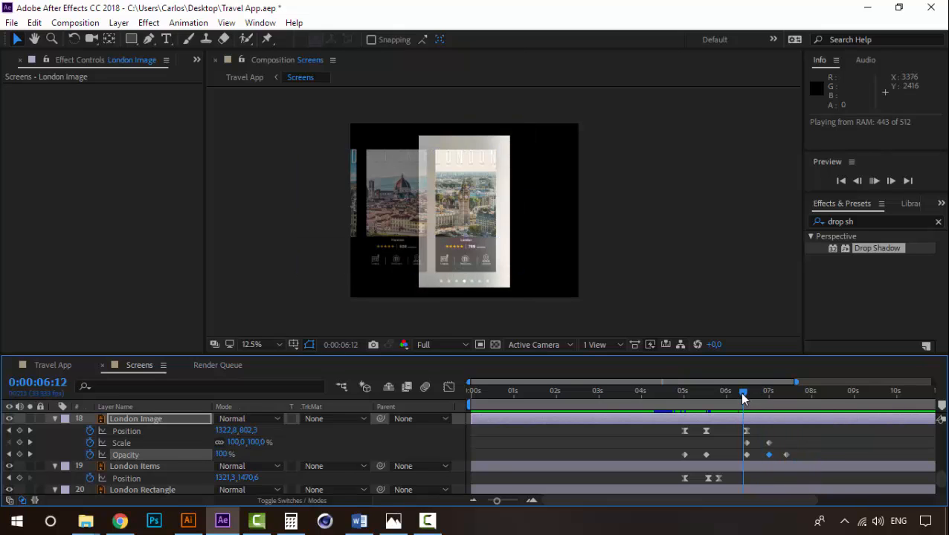
key("space")
- Lengthen the London Image fade by moving its final 0% Opacity keyframe to about 0:00:07:23, and preview it
left_click_drag(787, 455, 797, 454)
key("space")
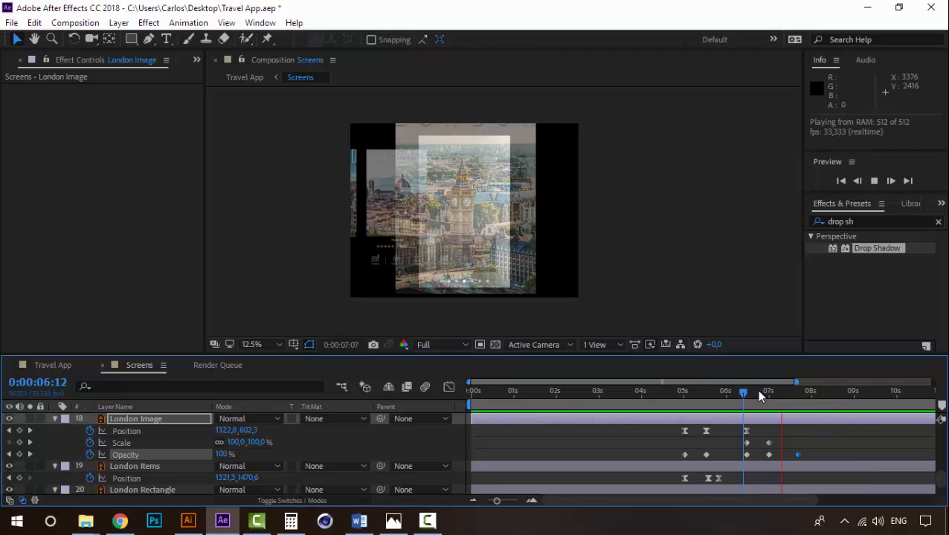
left_click_drag(758, 394, 800, 402)
key("space")
- Check the Big Ben detail screen artwork in Illustrator and return to After Effects at 0:00:07:00 in Screens
left_click(763, 393)
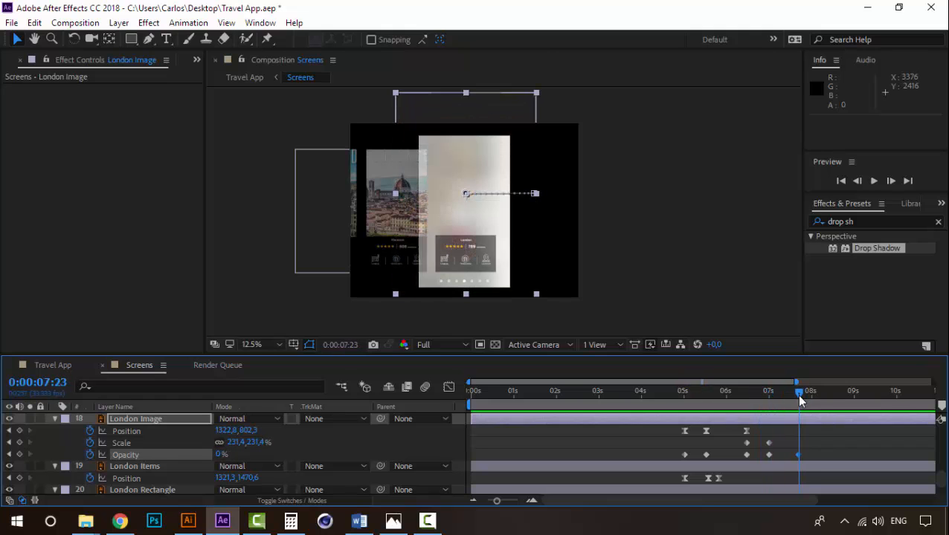
left_click(188, 522)
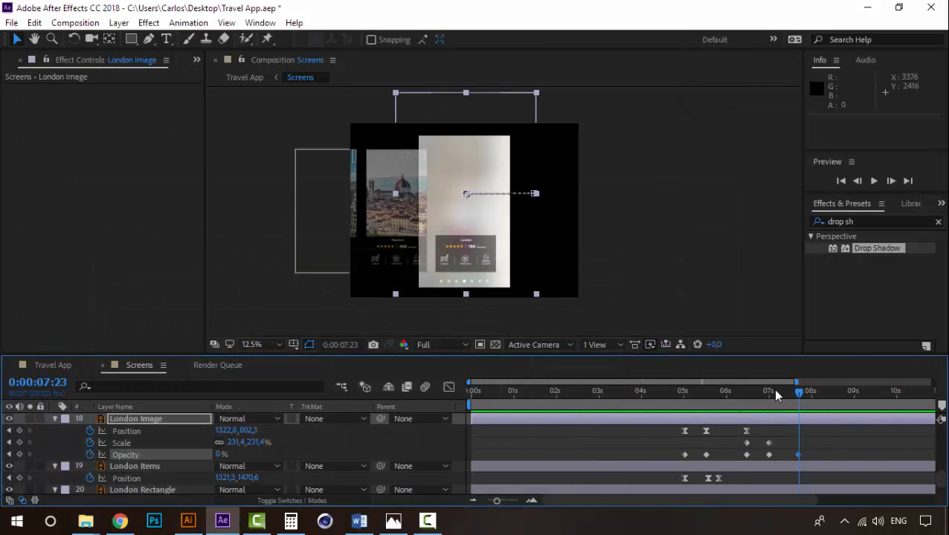
left_click(771, 392)
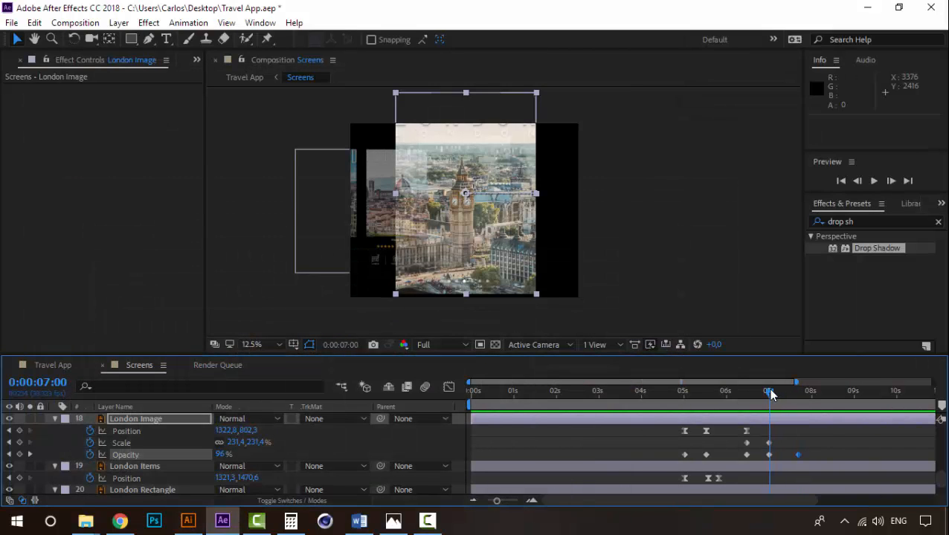
- Trim the ends of all layers from Nav Circle through Madrid at 0:00:06:32
left_click_drag(771, 392, 761, 396)
scroll(137, 478, "up", 2)
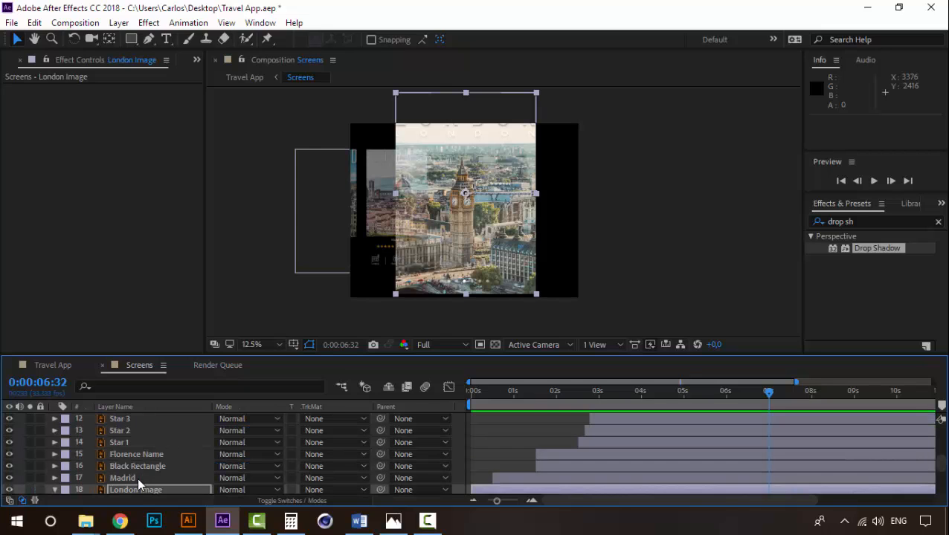
left_click(130, 476)
scroll(130, 475, "up", 1)
scroll(130, 475, "up", 3)
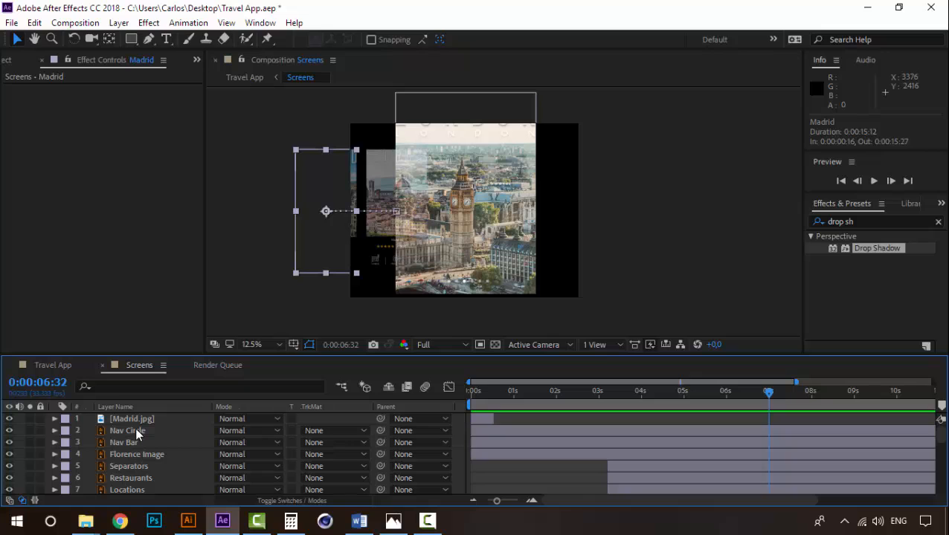
left_click(134, 428, "shift")
key("alt+bracketright")
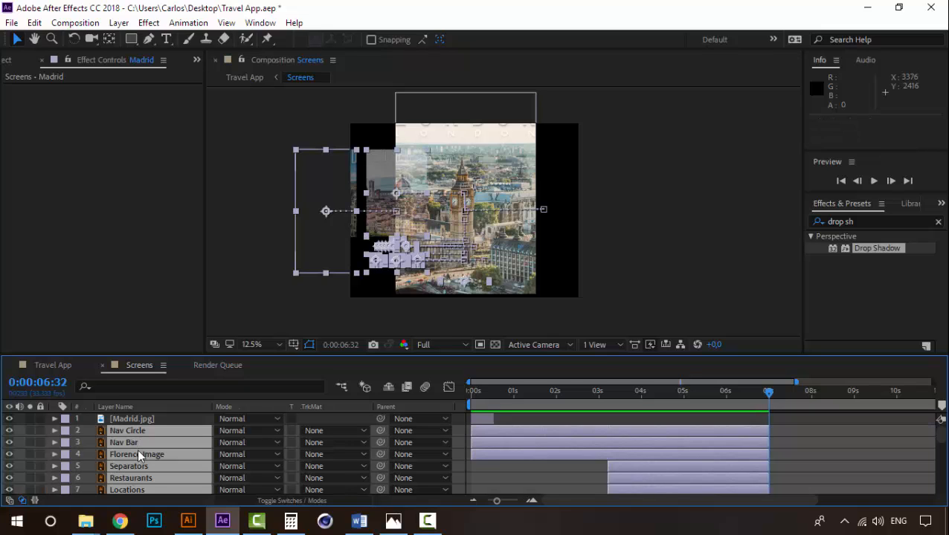
- Trim the ends of London Items and London Rectangle at 0:00:06:32
scroll(633, 440, "down", 8)
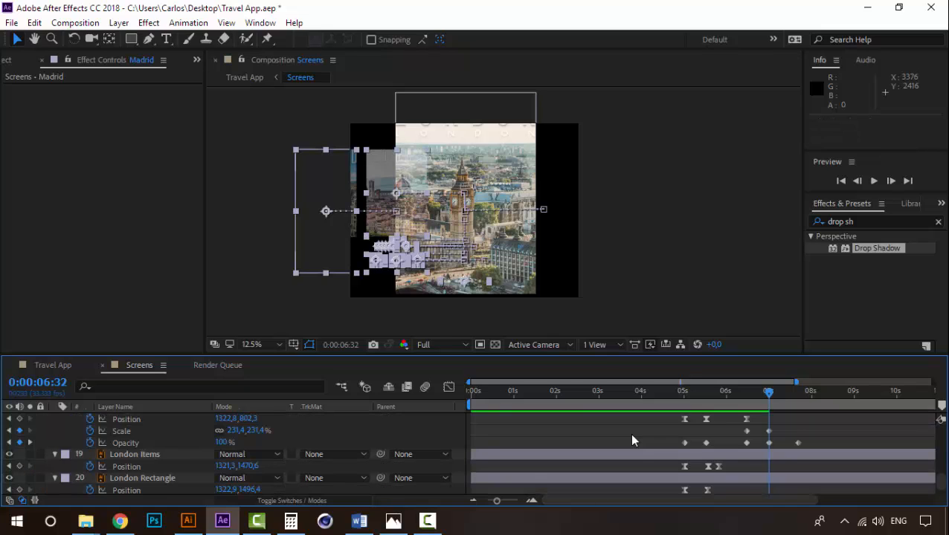
left_click(170, 442)
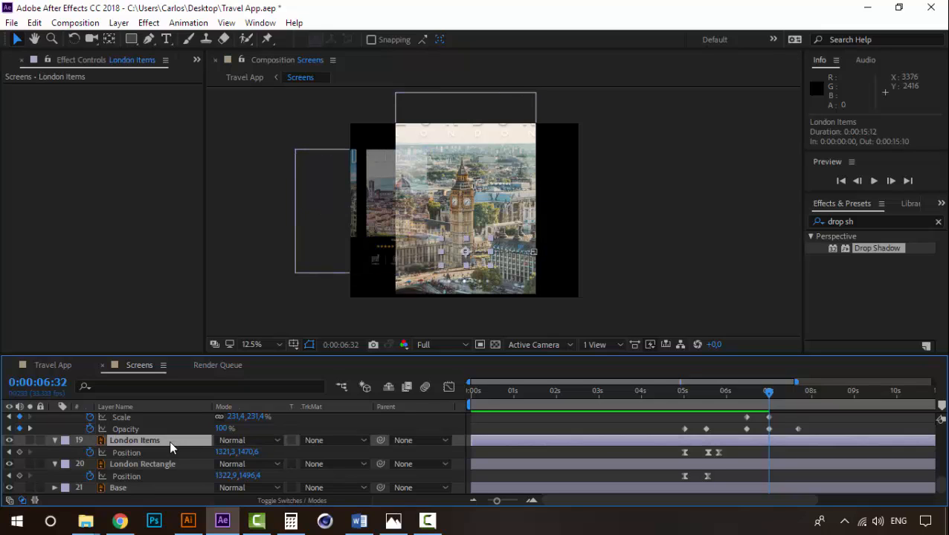
left_click(166, 464, "ctrl")
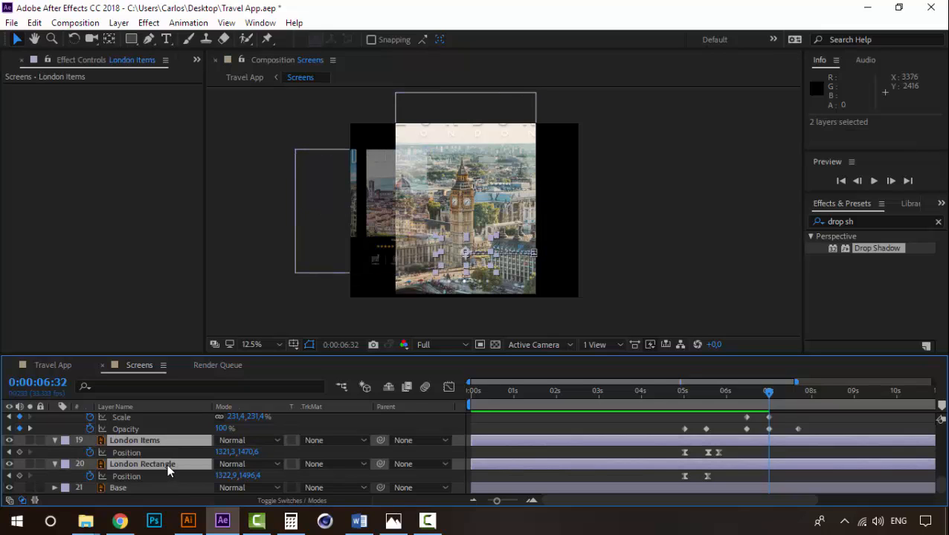
key("alt+bracketright")
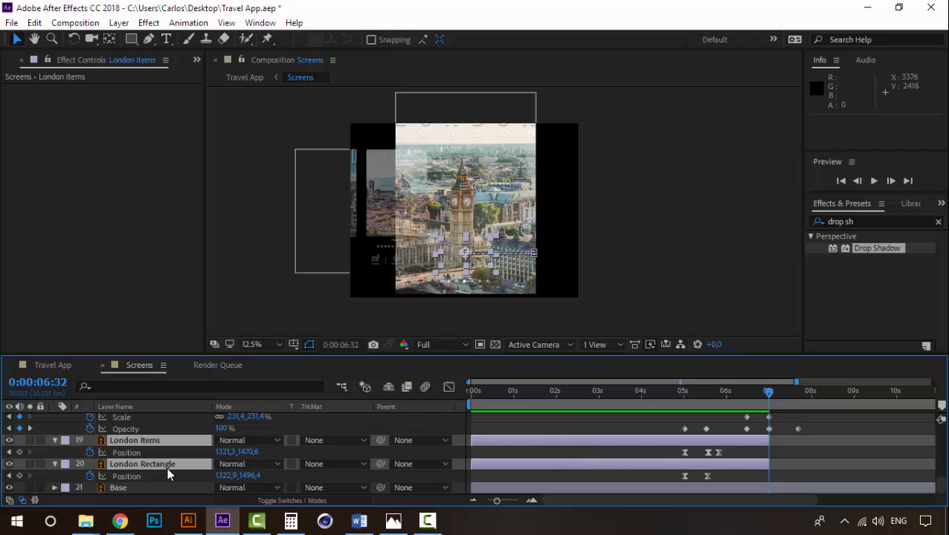
scroll(149, 470, "up", 3)
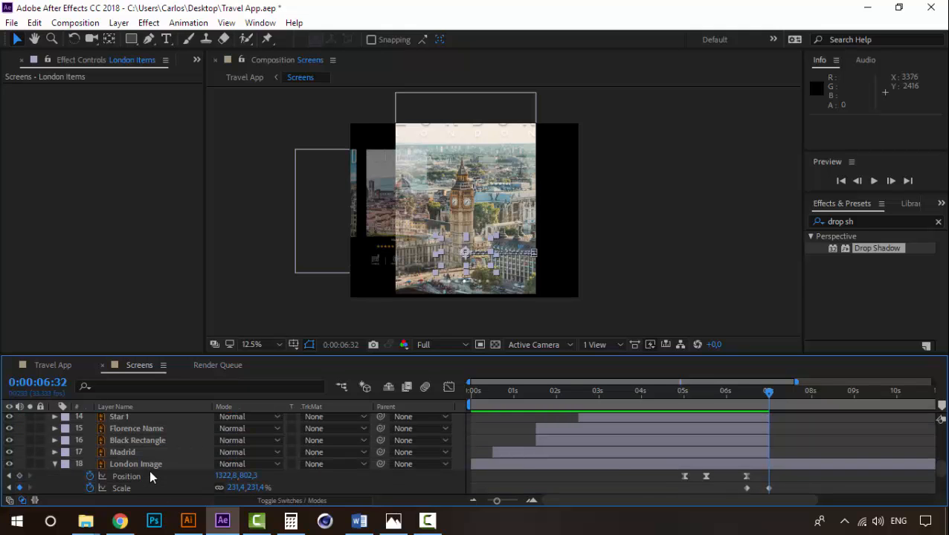
- Preview the London Image transition from 0:00:06:15 and scrub through its fade
left_click(745, 393)
key("space")
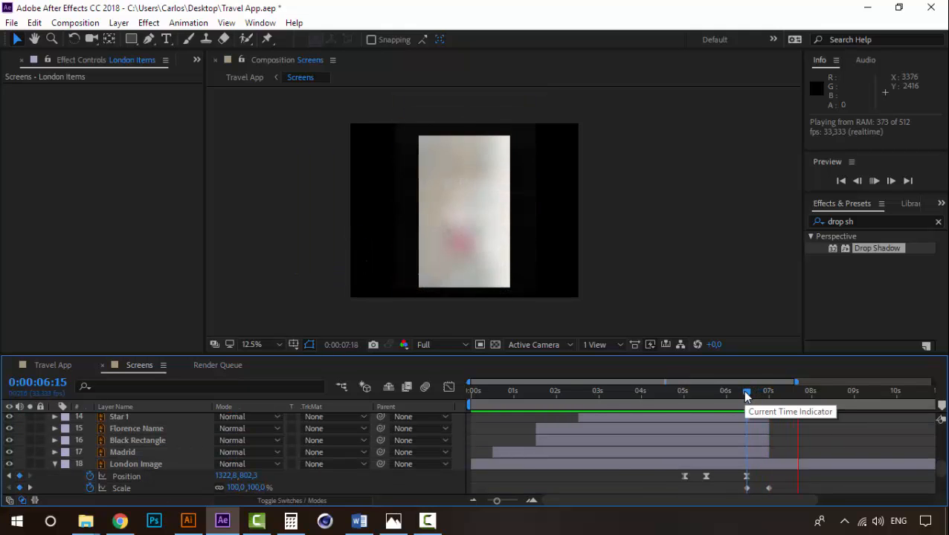
left_click_drag(746, 392, 799, 394)
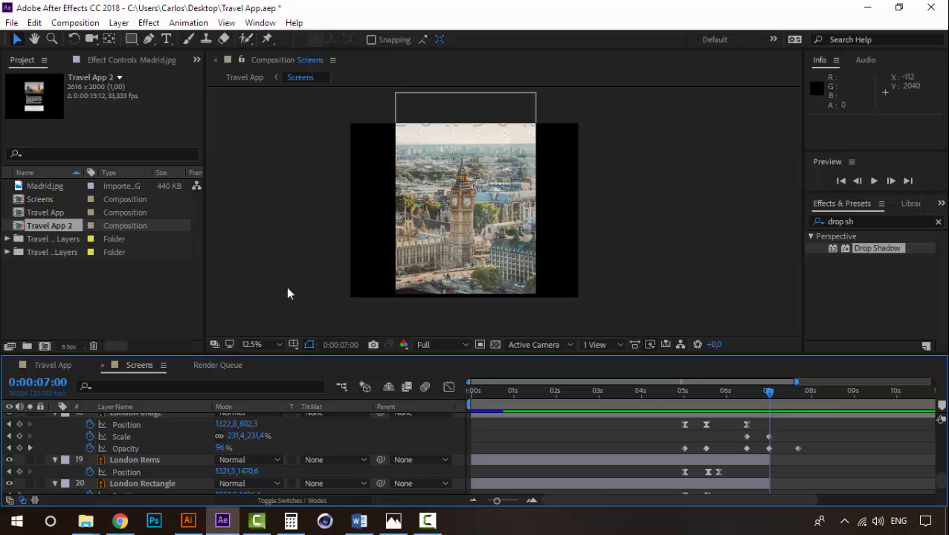
- Insert the Travel App 2 composition between Madrid and London Image in Screens, starting at 0:00:07:00
left_click(148, 295)
left_click_drag(59, 220, 132, 453)
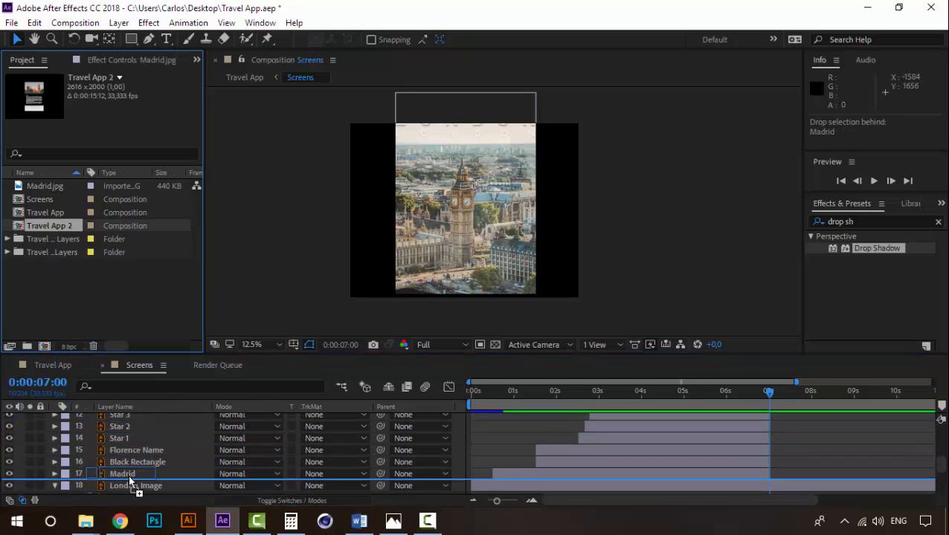
key("bracketleft")
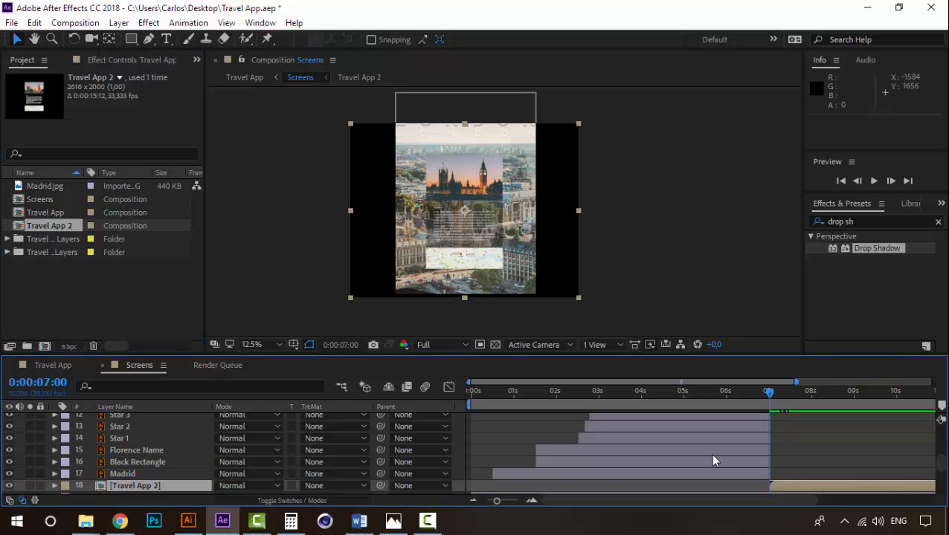
scroll(792, 455, "down", 1)
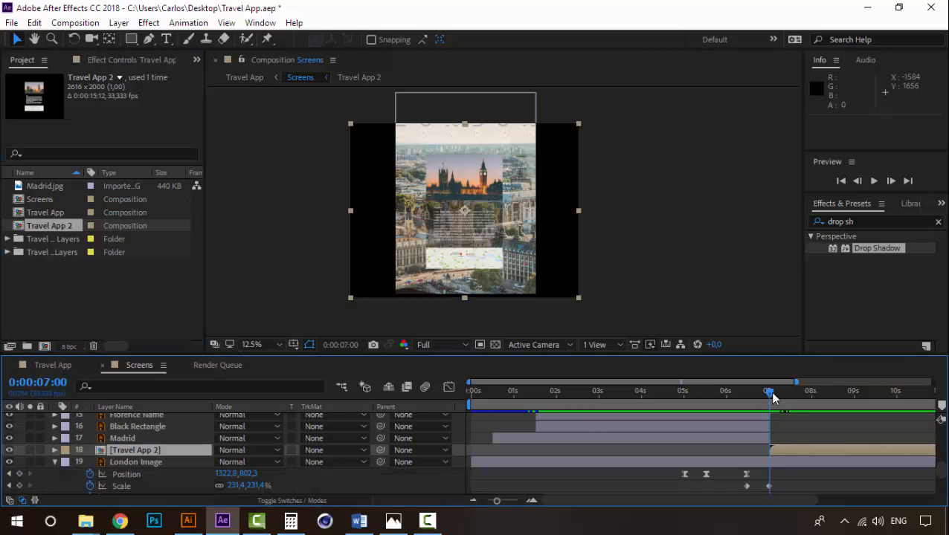
- Shift Travel App 2 to start at 0:00:07:12 and reorder it directly below London Image
mouse_move(770, 391)
left_mouse_down()
mouse_move(746, 395)
mouse_move(771, 397)
left_mouse_up()
scroll(804, 450, "up", 1)
scroll(796, 448, "down", 1)
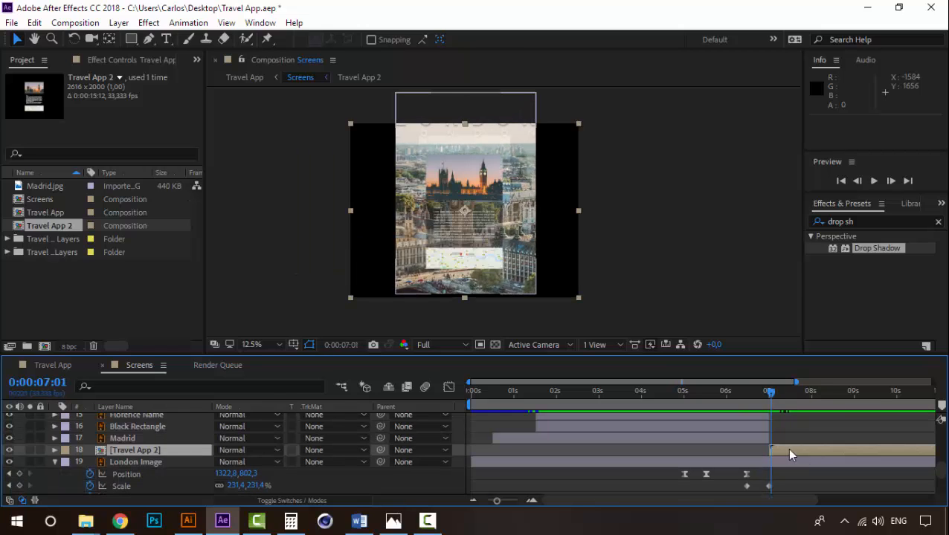
left_click_drag(786, 449, 798, 418)
scroll(814, 457, "down", 1)
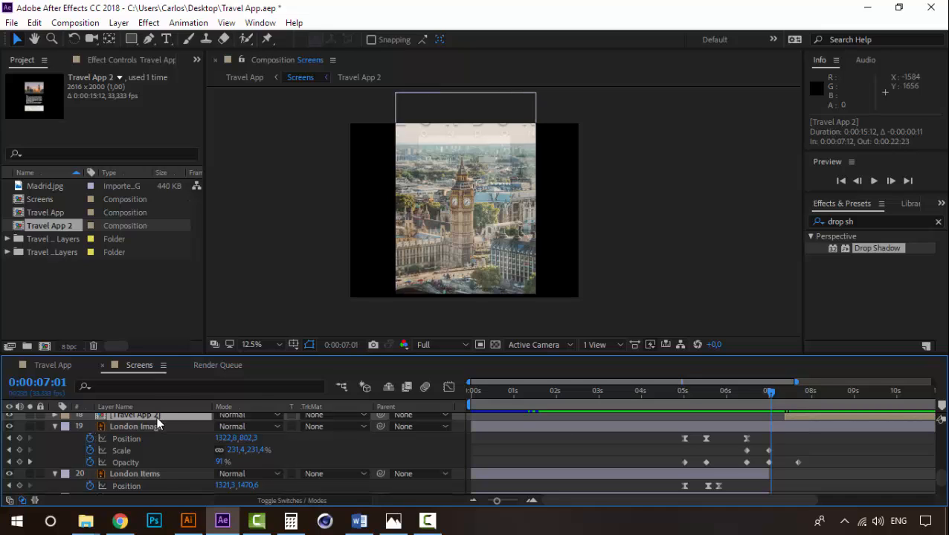
left_click_drag(157, 423, 152, 463)
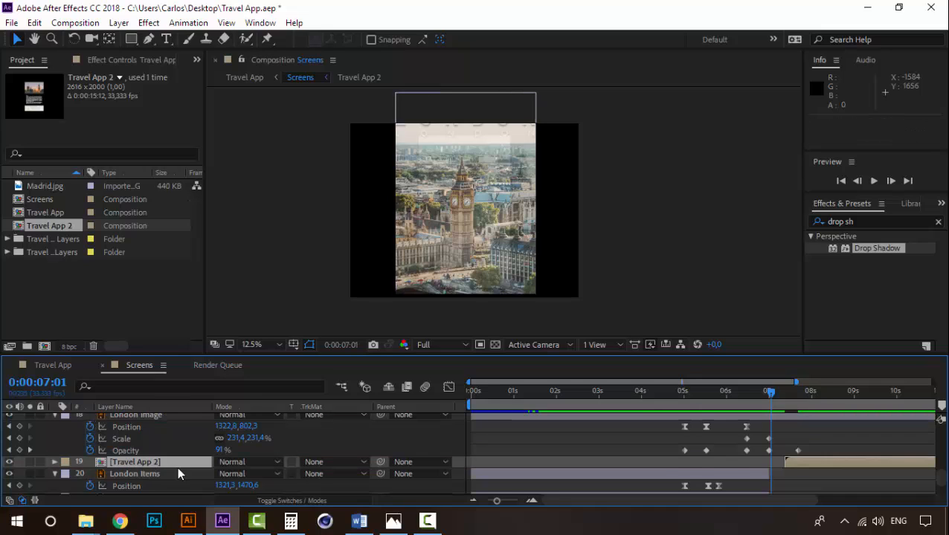
- Move the start of Travel App 2 to 0:00:07:00 and preview the transition from 0:00:06:22
left_click(777, 396)
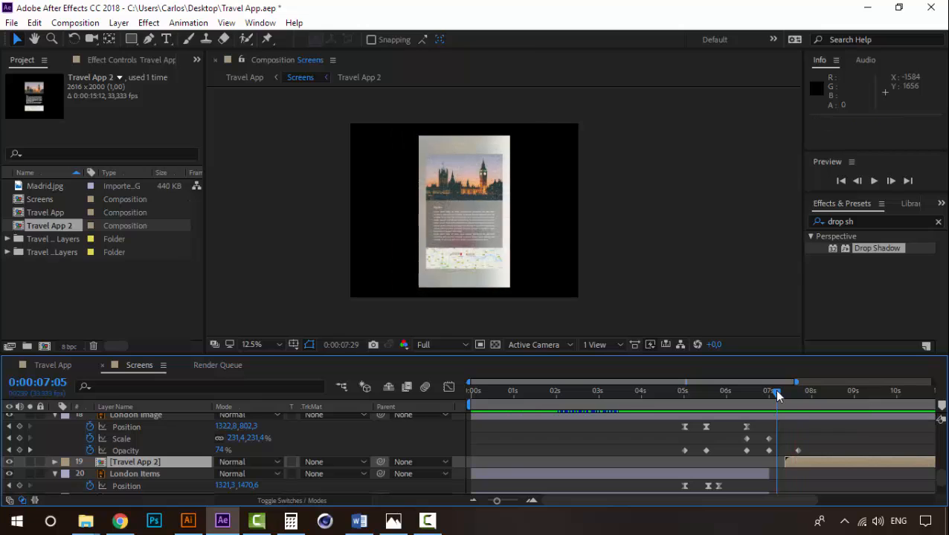
mouse_move(775, 396)
left_mouse_down()
mouse_move(786, 395)
mouse_move(770, 395)
left_mouse_up()
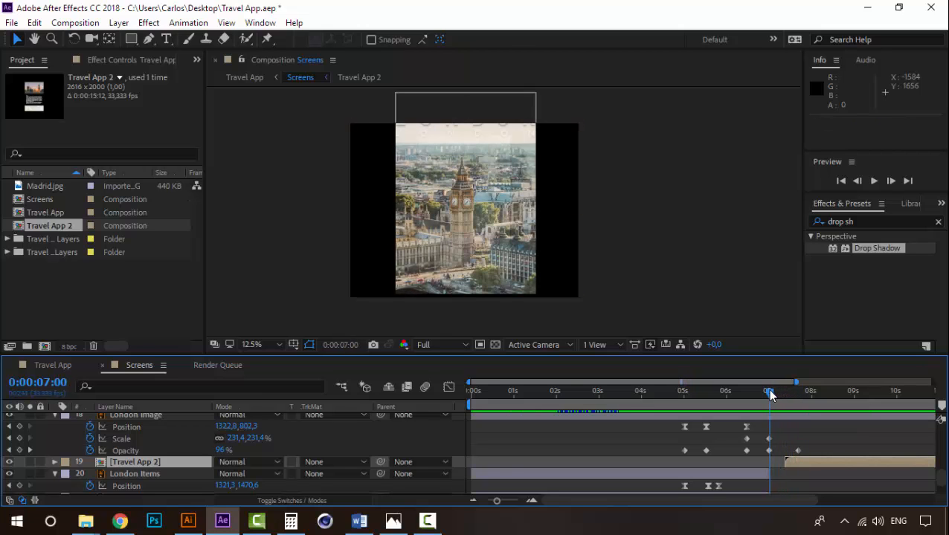
left_click_drag(809, 467, 789, 466)
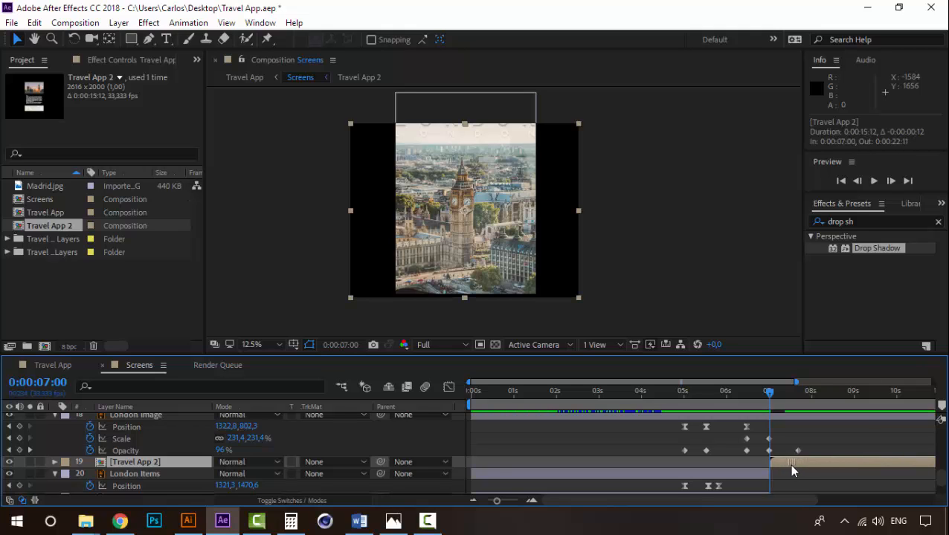
left_click(756, 390)
key("space")
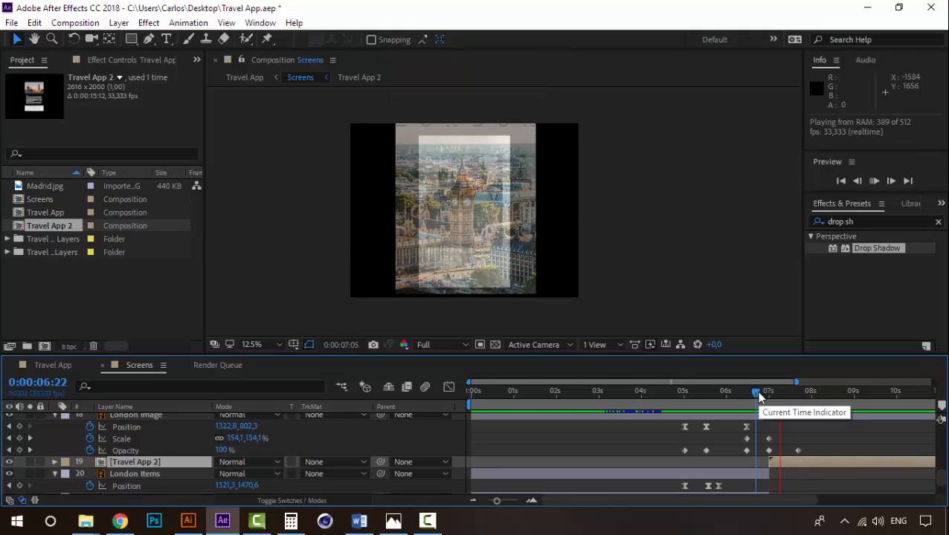
left_click_drag(759, 393, 803, 392)
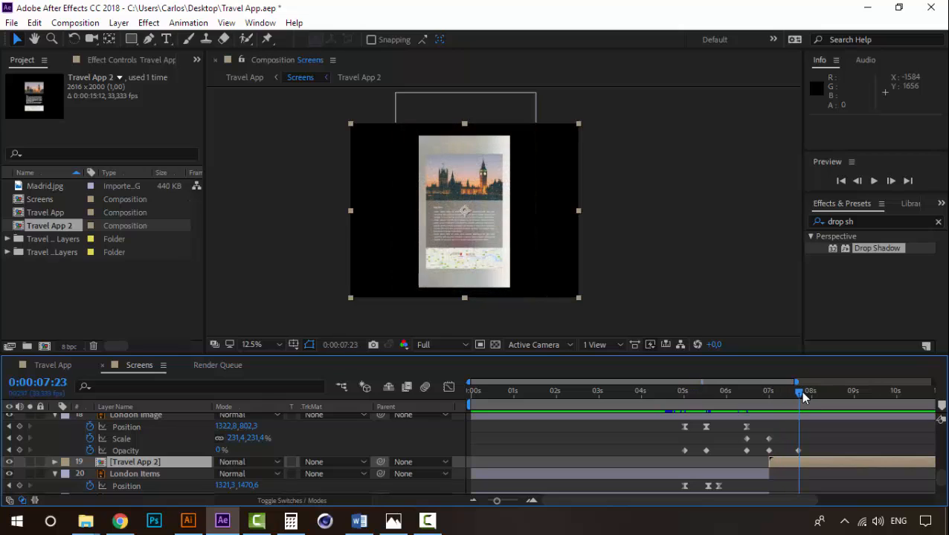
- Move the Text, Text Base, Map and Image layers from Travel App 2 into Screens, replacing the nested Travel App 2 layer
double_click(143, 461)
left_click(119, 419)
left_click(114, 455, "shift")
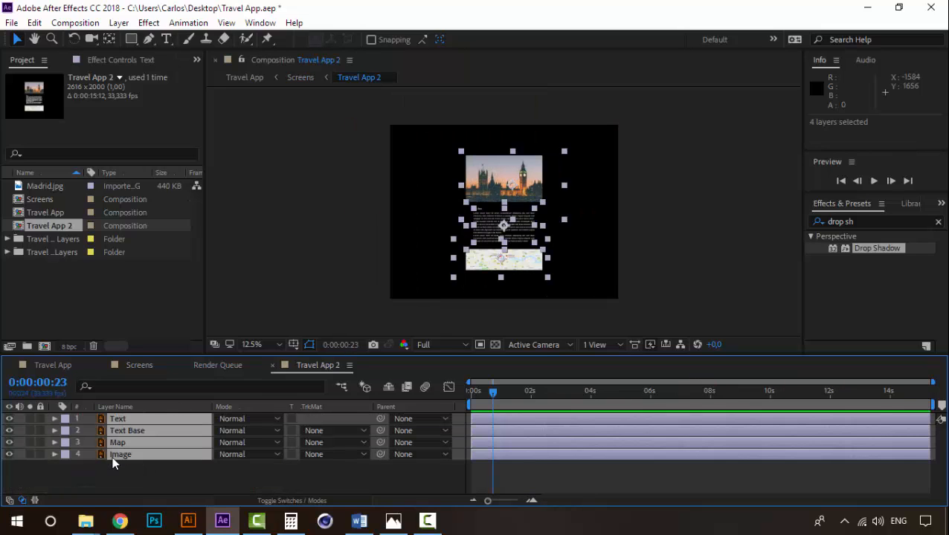
key("ctrl+x")
left_click(149, 365)
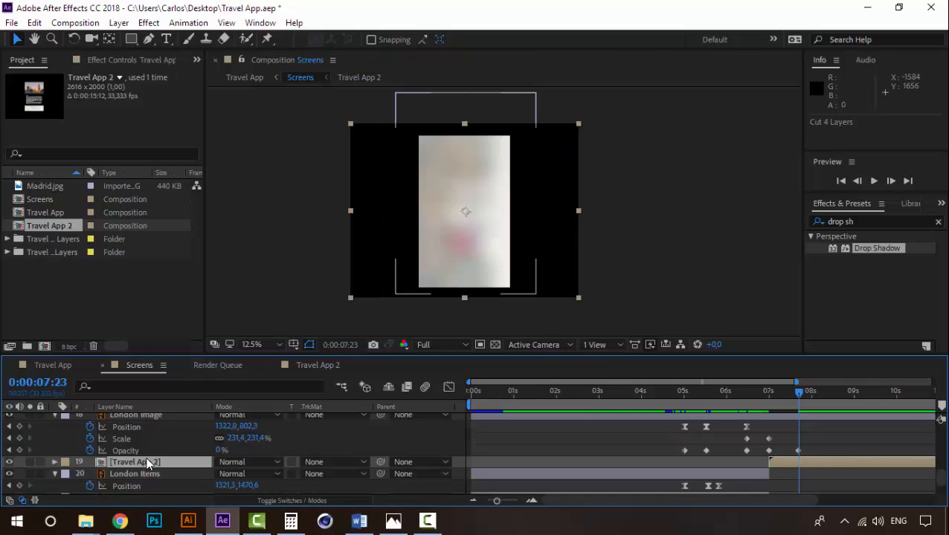
key("ctrl+v")
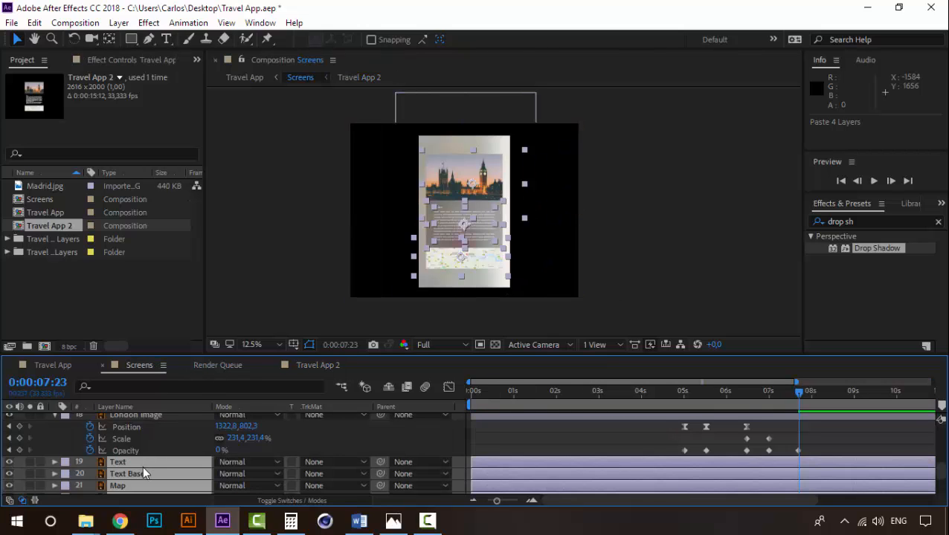
scroll(143, 466, "down", 2)
left_click(135, 438)
key("Delete")
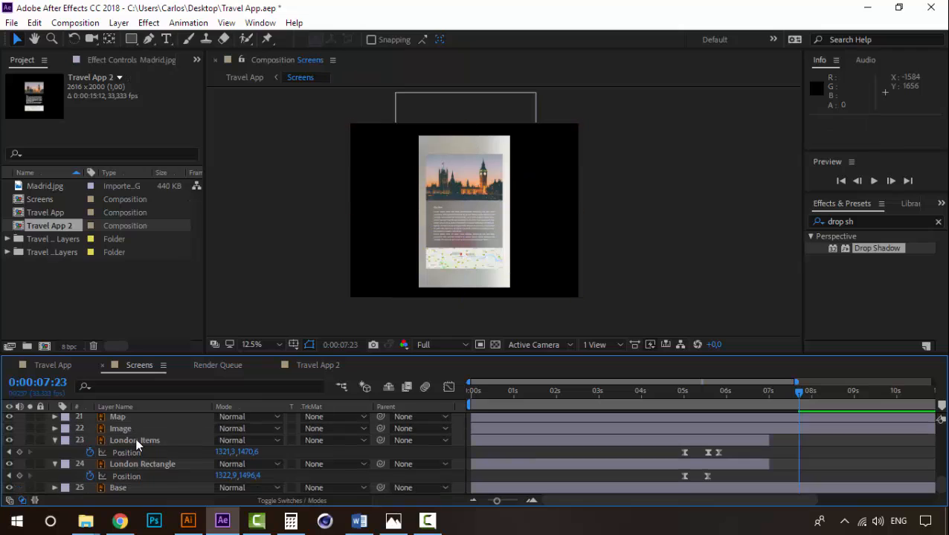
- Change the label colour of the Text, Text Base, Map and Image layers to teal
left_click(134, 439)
scroll(130, 442, "up", 2)
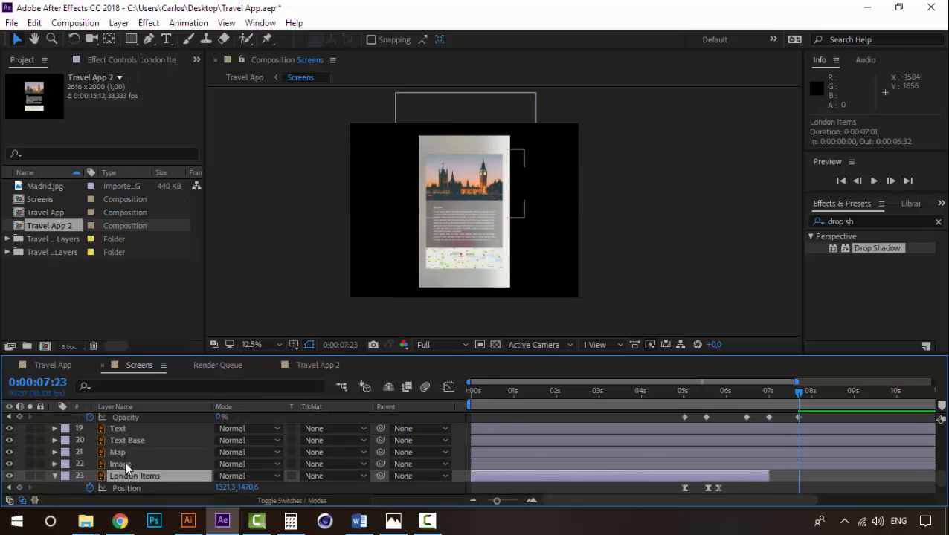
left_click(125, 461)
left_click(129, 431, "shift")
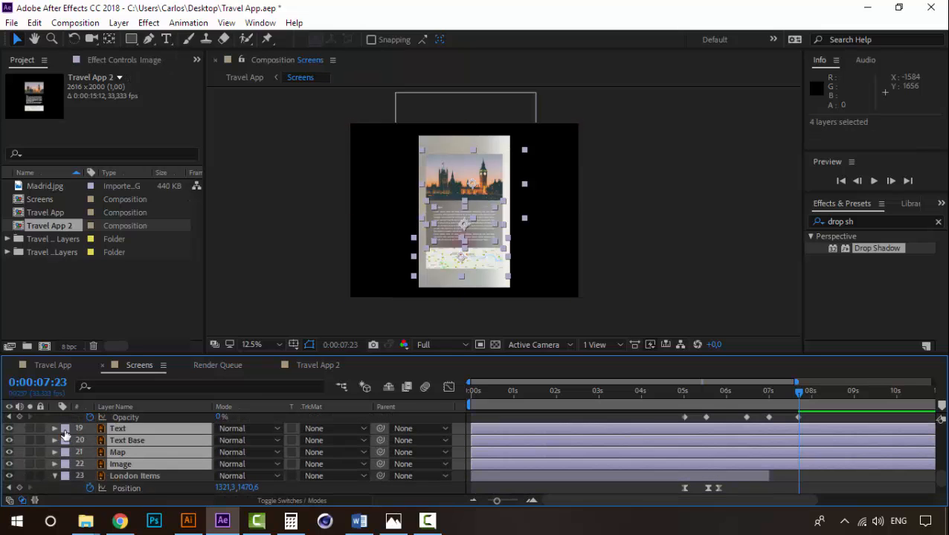
left_click(65, 435)
left_click(132, 392)
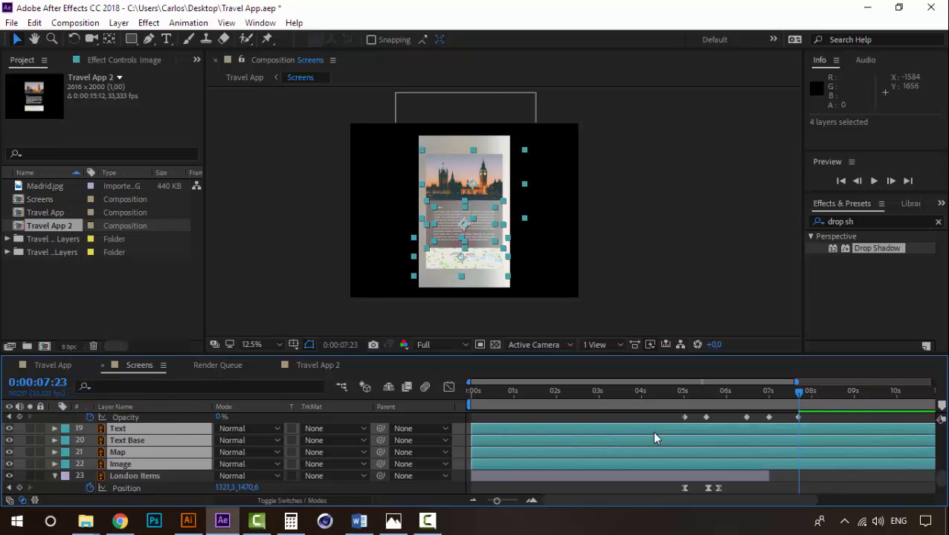
left_click(777, 476)
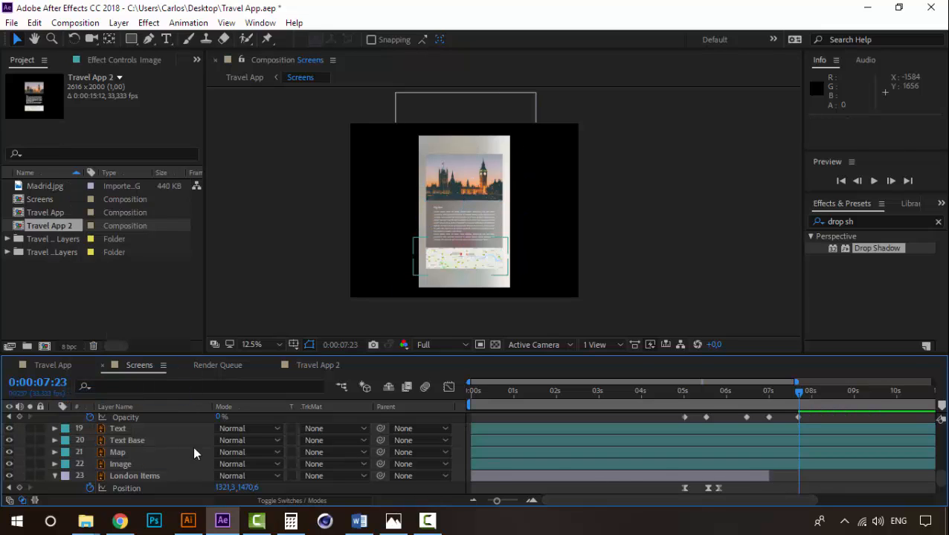
- Check which part of the Big Ben detail screen each of the Text, Text Base, Map and Image layers covers
left_click(150, 461)
left_click(137, 430)
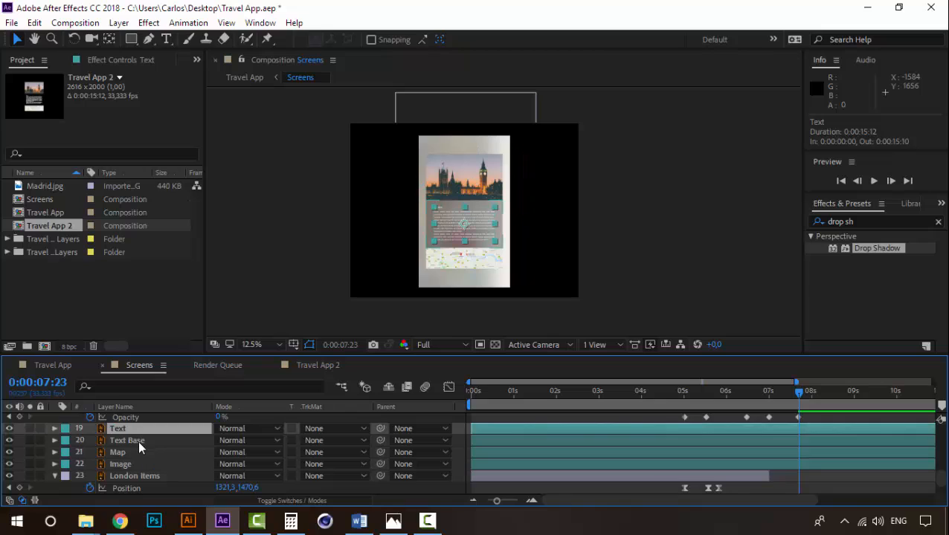
left_click(138, 440)
left_click(137, 452)
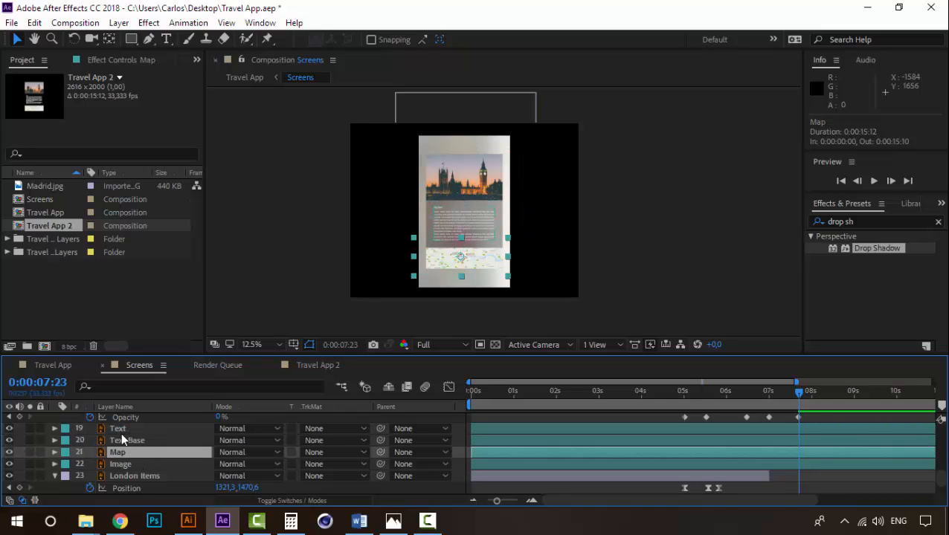
left_click(125, 465)
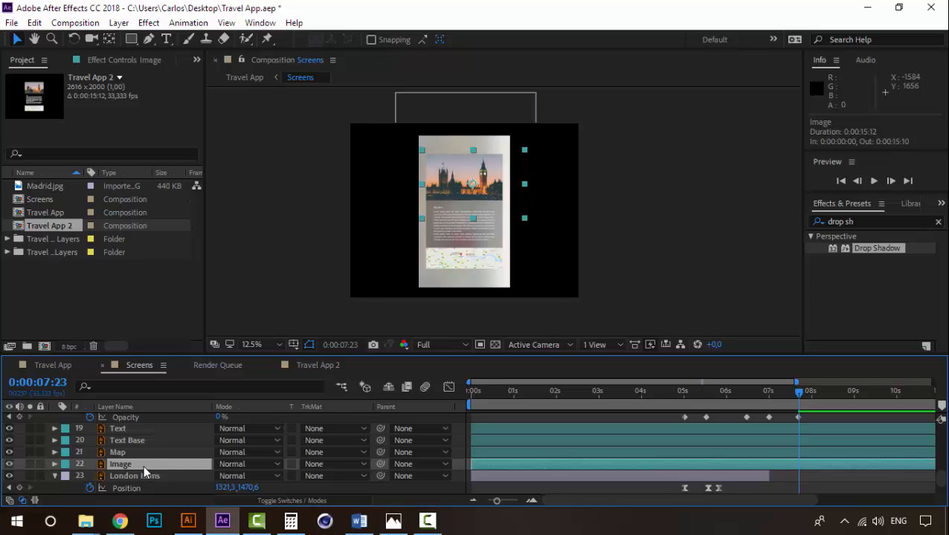
scroll(797, 474, "up", 1)
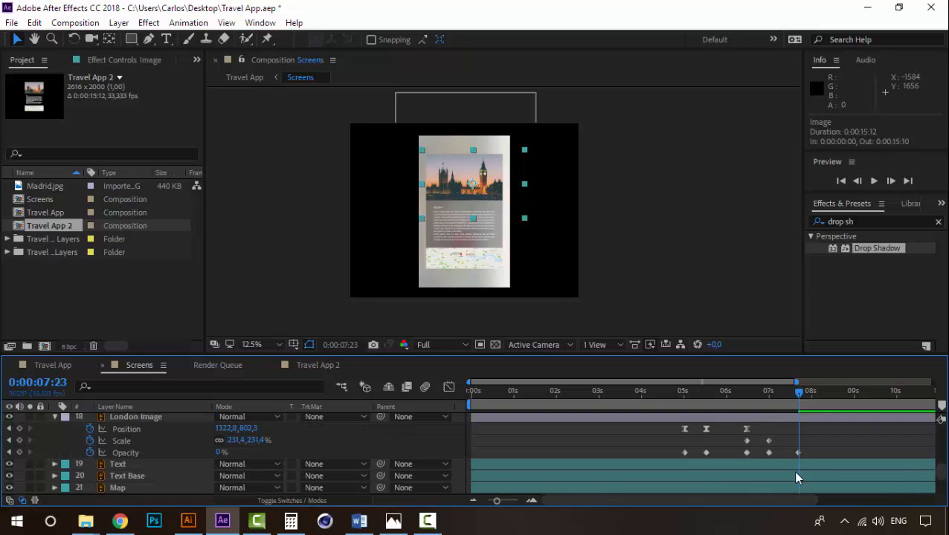
scroll(797, 475, "down", 1)
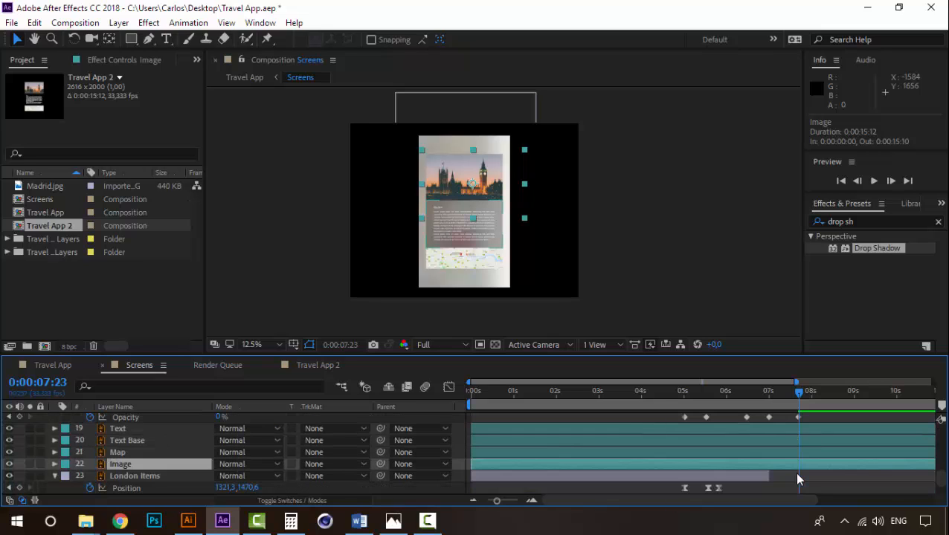
- Trim the in points of the Text, Text Base, Map and Image layers to 0:00:06:32
left_click(769, 399)
left_click(127, 429, "shift")
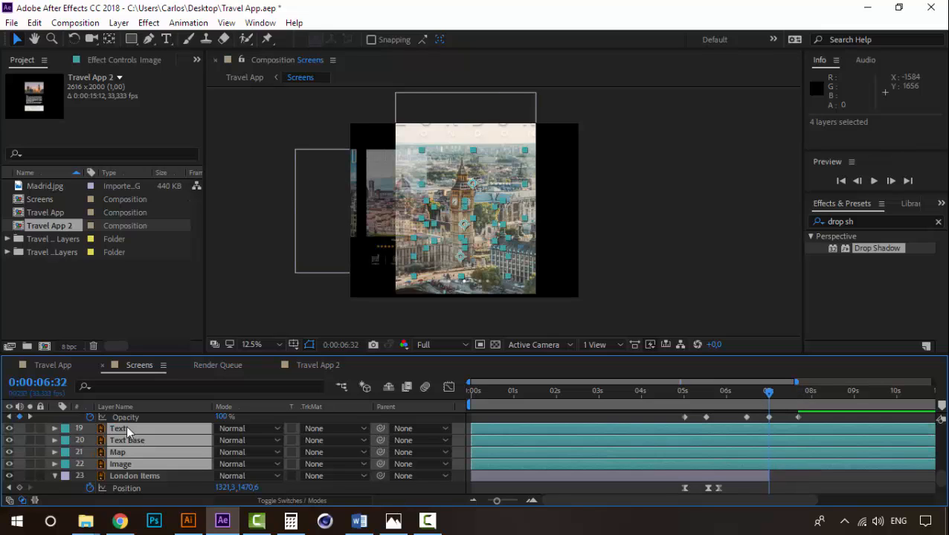
key("alt+[")
left_click(824, 471)
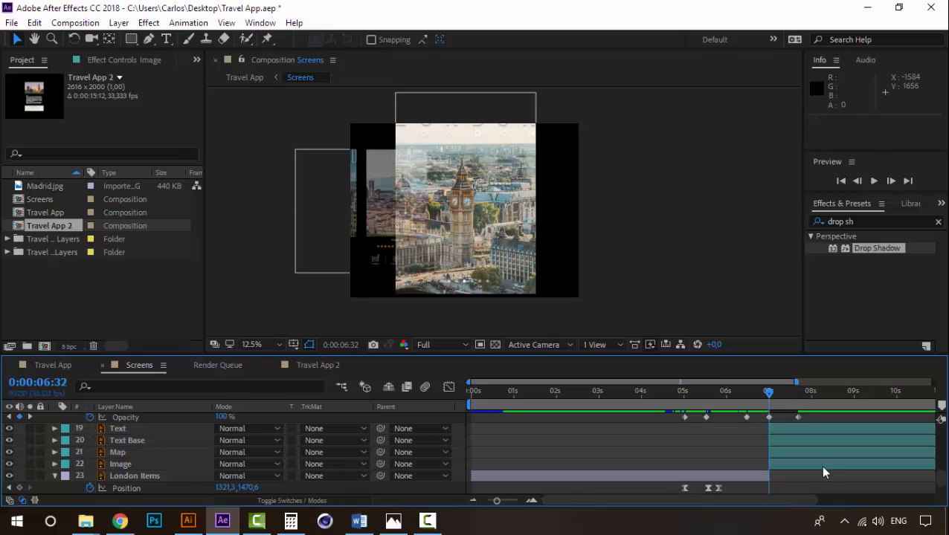
- Hide the Map and Text layers and reorder Text Base directly above Image
left_click(139, 462)
left_click(140, 453)
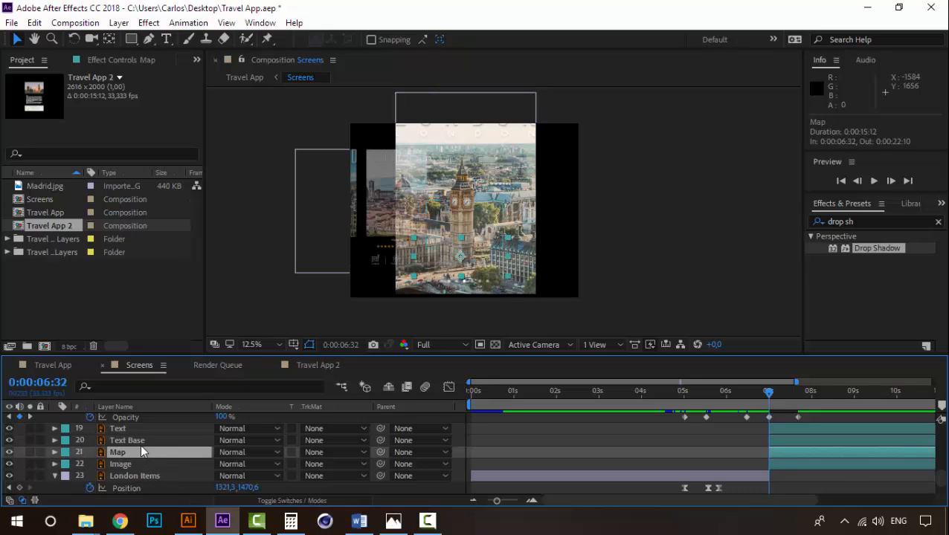
left_click(9, 453)
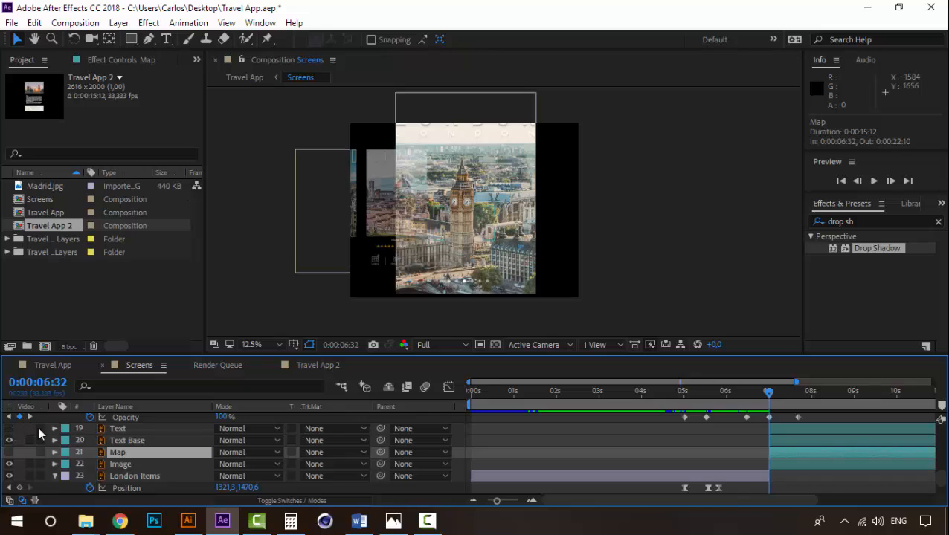
left_click(122, 443)
left_click_drag(132, 442, 133, 463)
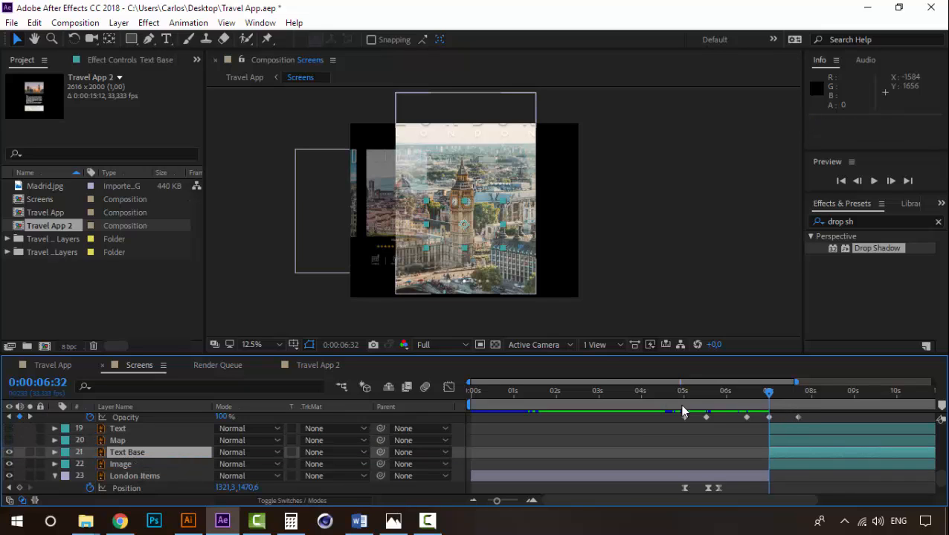
- Trim the in point of the Text Base layer to 0:00:07:23
left_click_drag(769, 402, 799, 401)
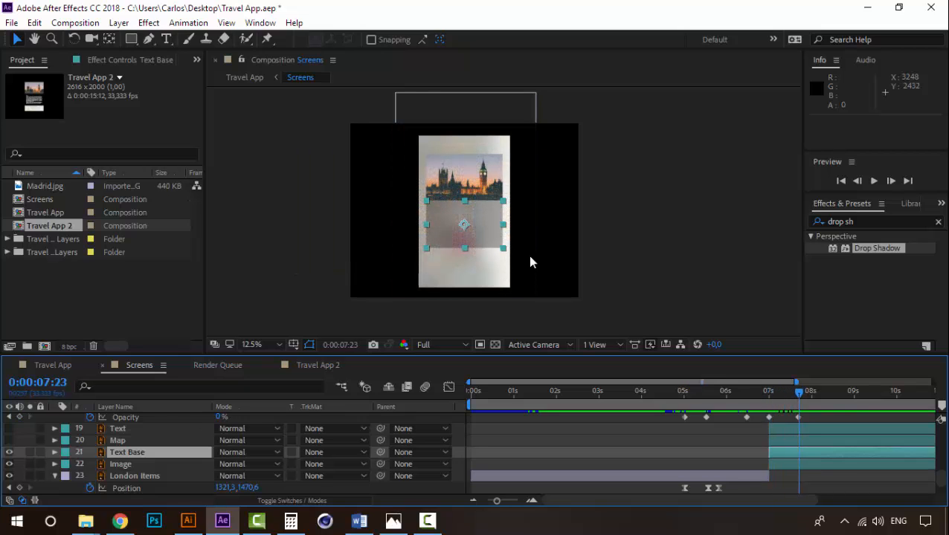
scroll(530, 263, "up", 1)
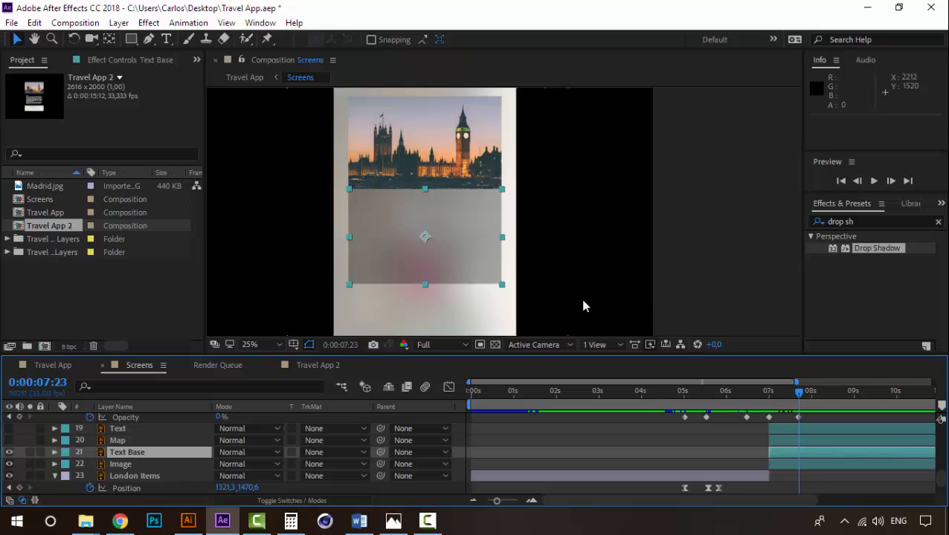
key("alt+bracketleft")
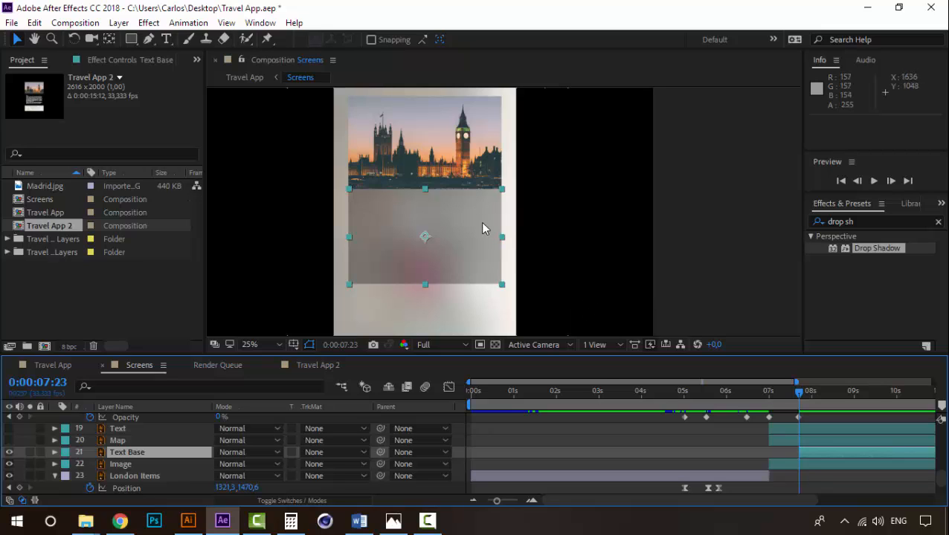
- Add Text Base Position keyframes at 0:00:07:23 and 0:00:08:08 at the current position and apply Easy Ease to both
left_click_drag(482, 228, 481, 263)
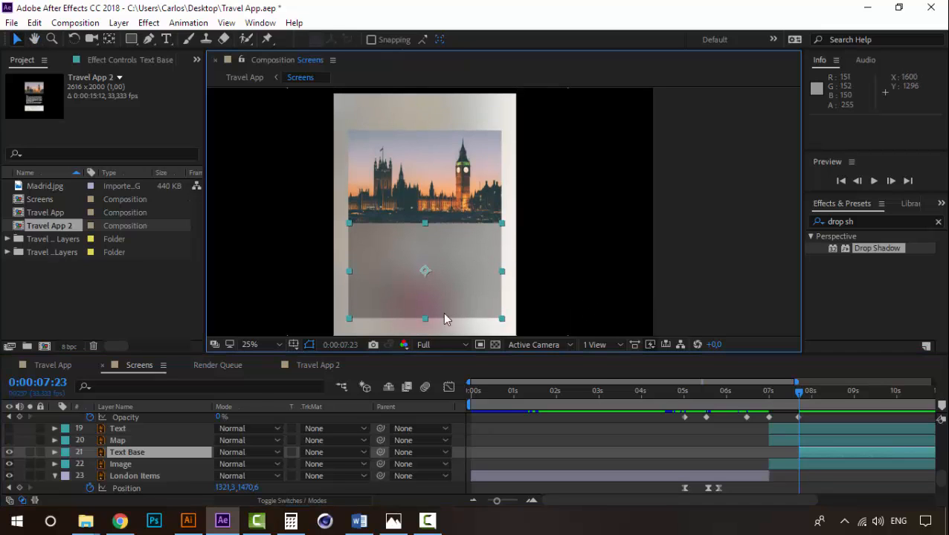
key("p")
left_click(90, 464)
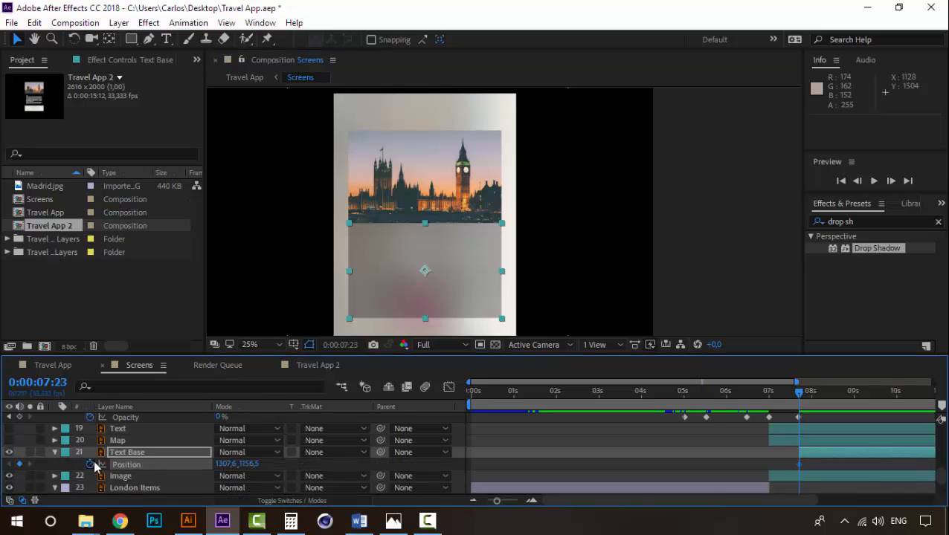
left_click(822, 401)
left_click(829, 465)
right_click(830, 462)
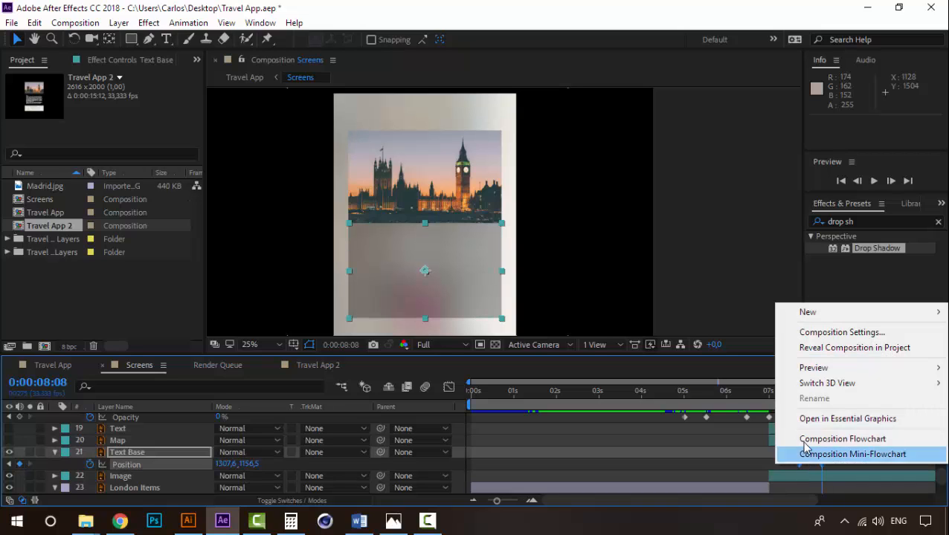
left_click(803, 464)
right_click(801, 465)
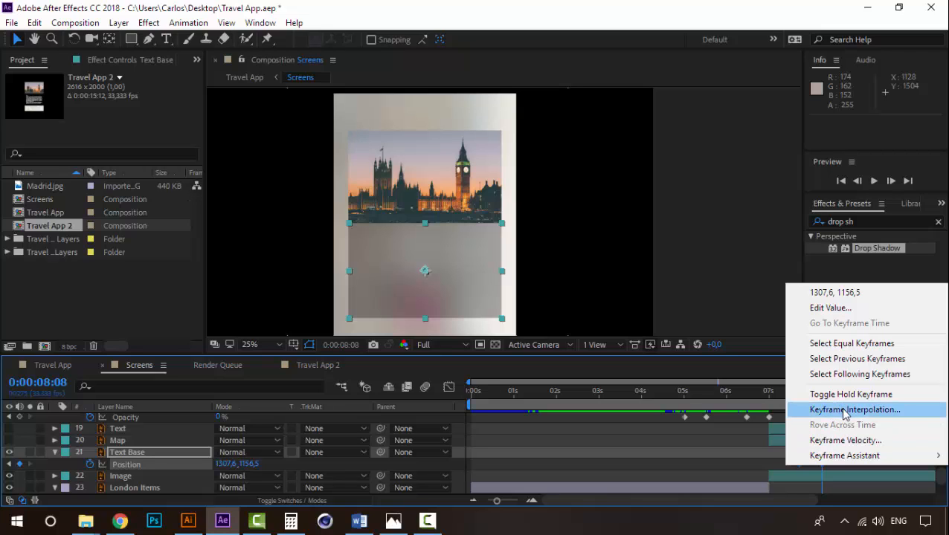
mouse_move(826, 456)
left_click(661, 365)
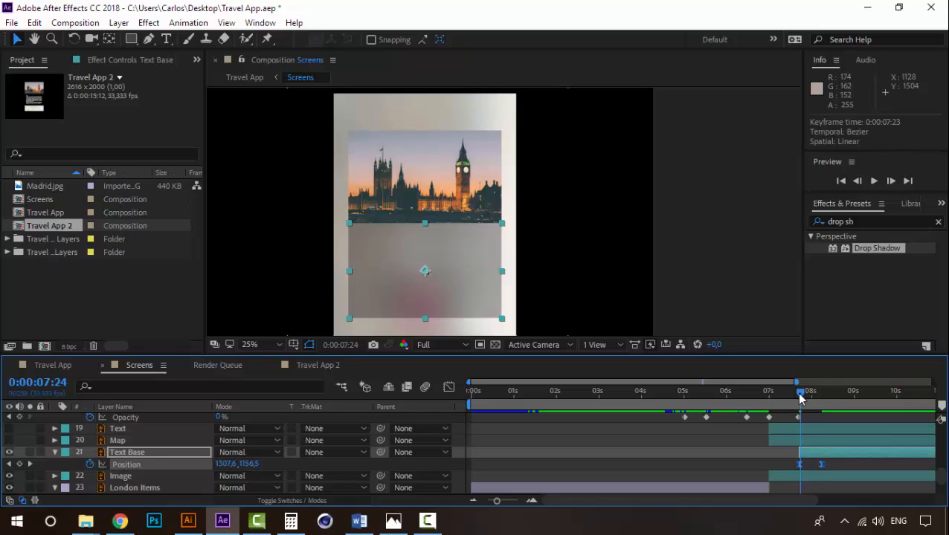
- Move Text Base straight up over the Big Ben image at 0:00:07:23, to about 1307,6, 620,5
left_click(754, 464)
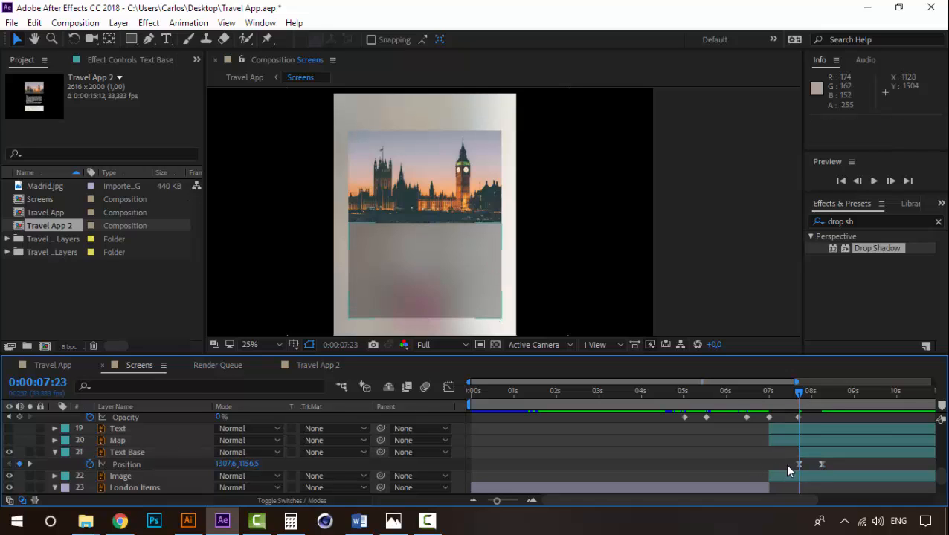
left_click(454, 258)
left_click(126, 453)
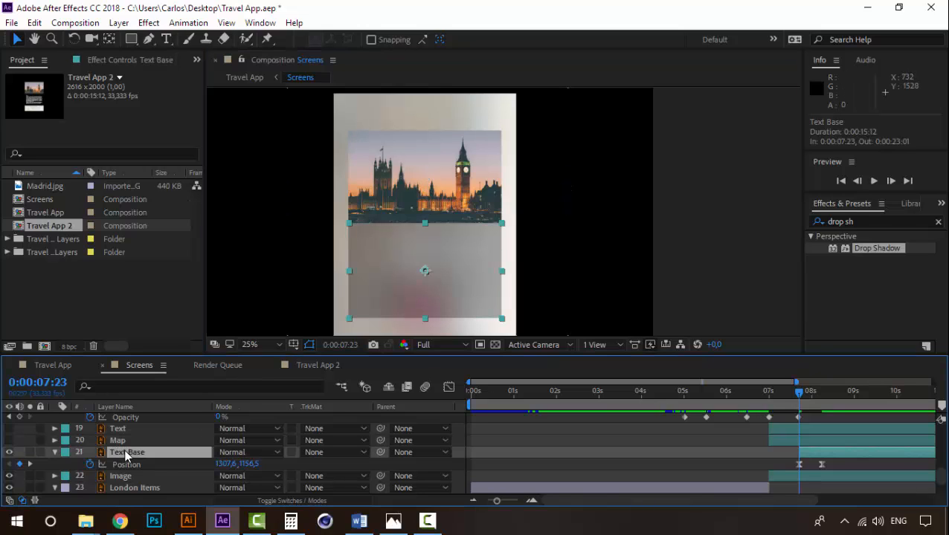
left_click_drag(492, 295, 500, 202)
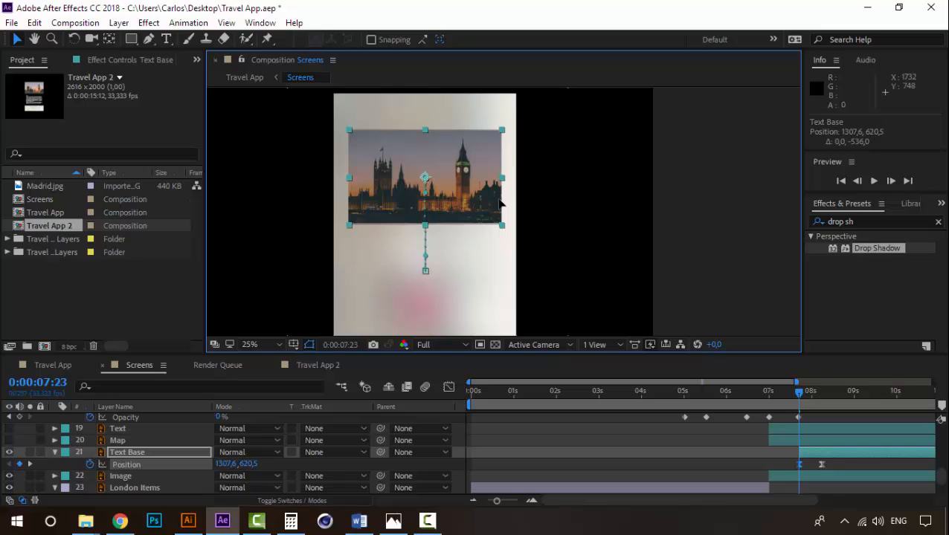
- Reorder Text Base below Image, nudge its 0:00:07:23 position down to 1307,6, 624,5, and preview the slide-out
left_click_drag(139, 448, 136, 476)
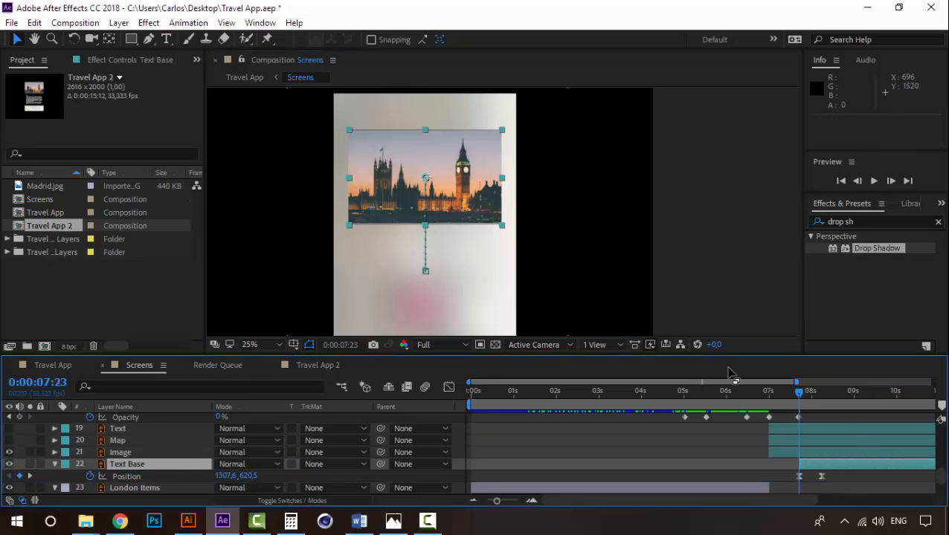
key("Down")
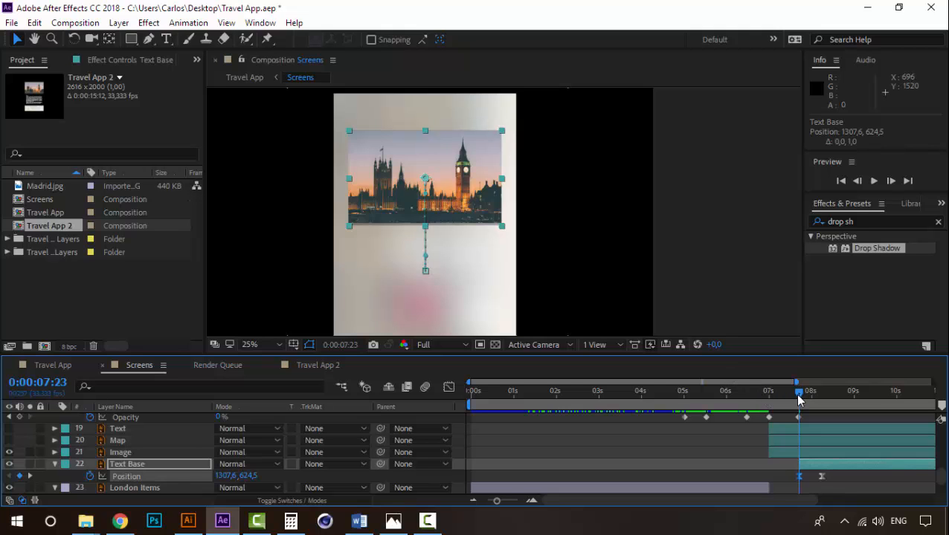
key("space")
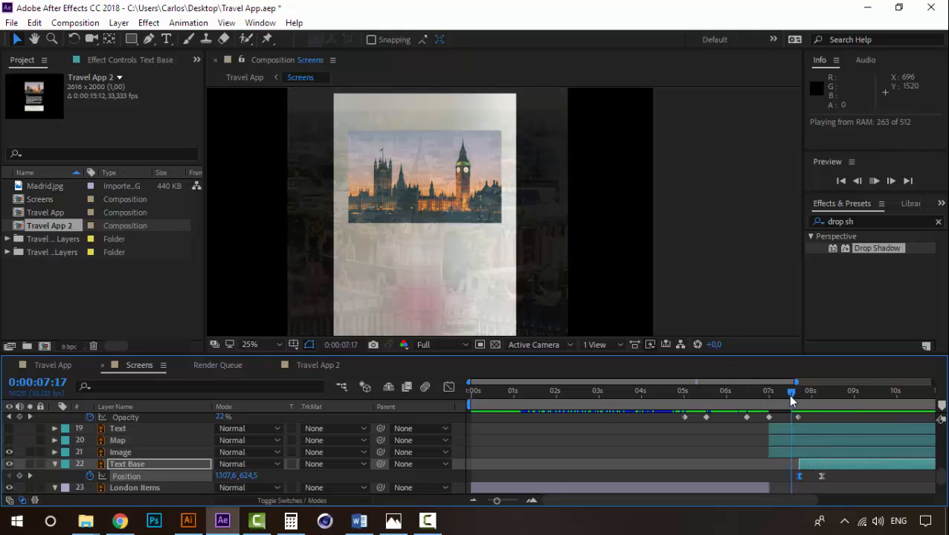
left_click_drag(791, 396, 781, 396)
key("space")
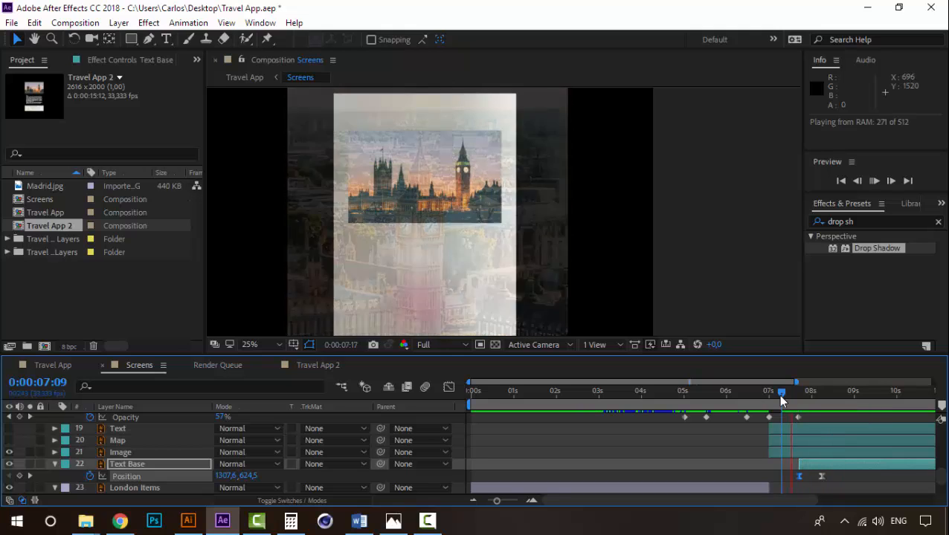
- Add a third Position keyframe to Text Base at 0:00:08:21
left_click_drag(780, 395, 837, 392)
left_click(833, 475)
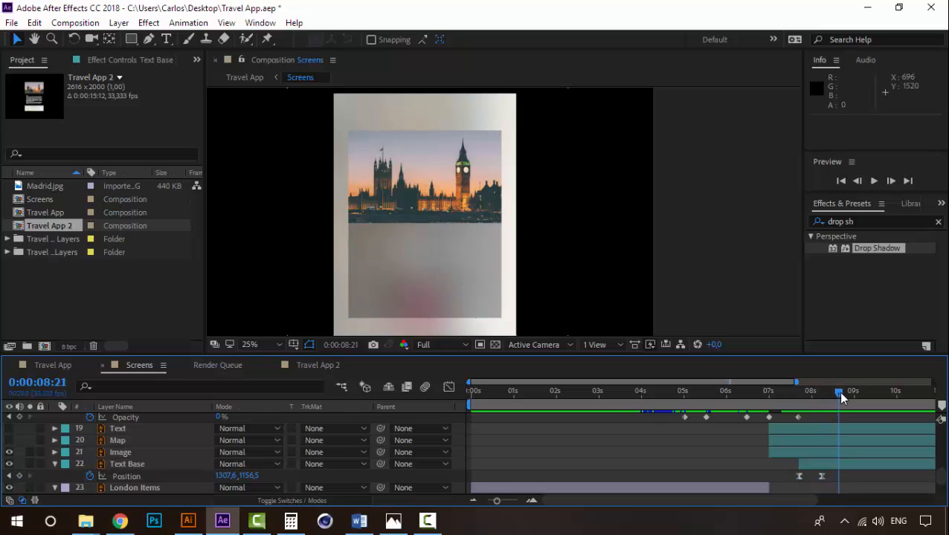
left_click(20, 477)
left_click(783, 490)
- Nudge Text Base slightly upward at its 0:00:08:21 Position keyframe and preview the motion from 0:00:07:19
left_click_drag(818, 393, 824, 395)
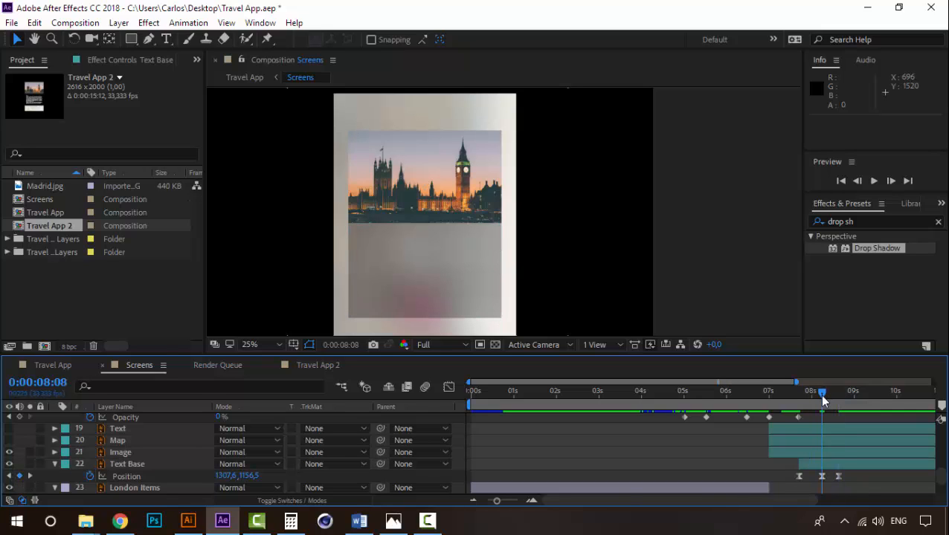
left_click(394, 264)
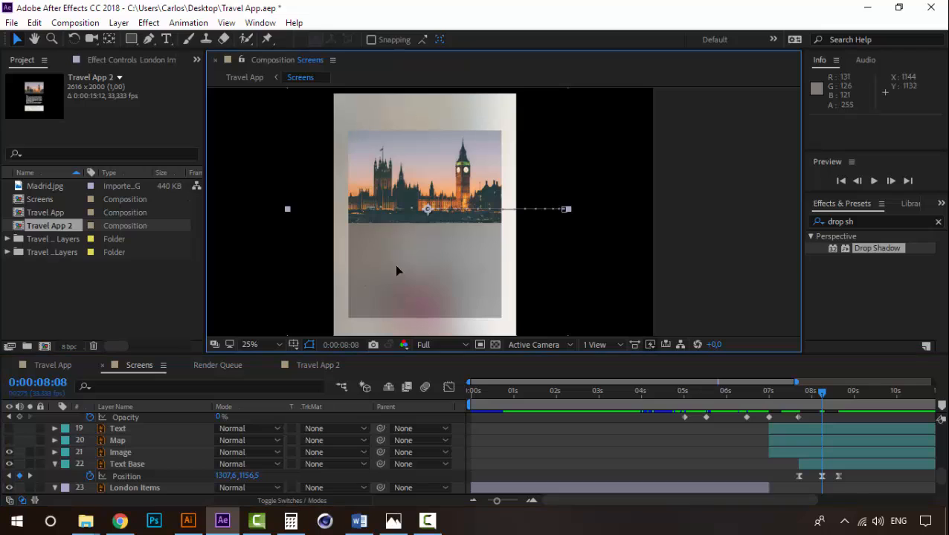
left_click(128, 464)
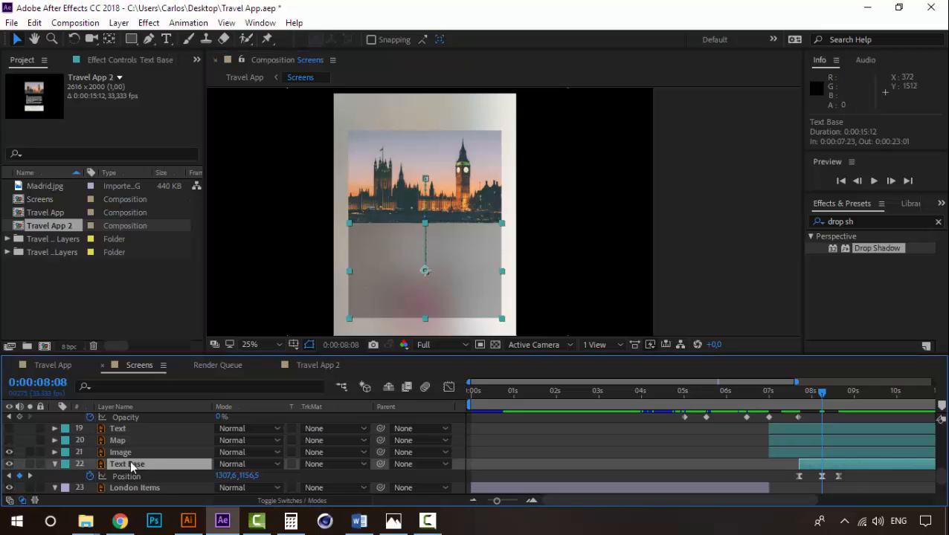
left_click(838, 477)
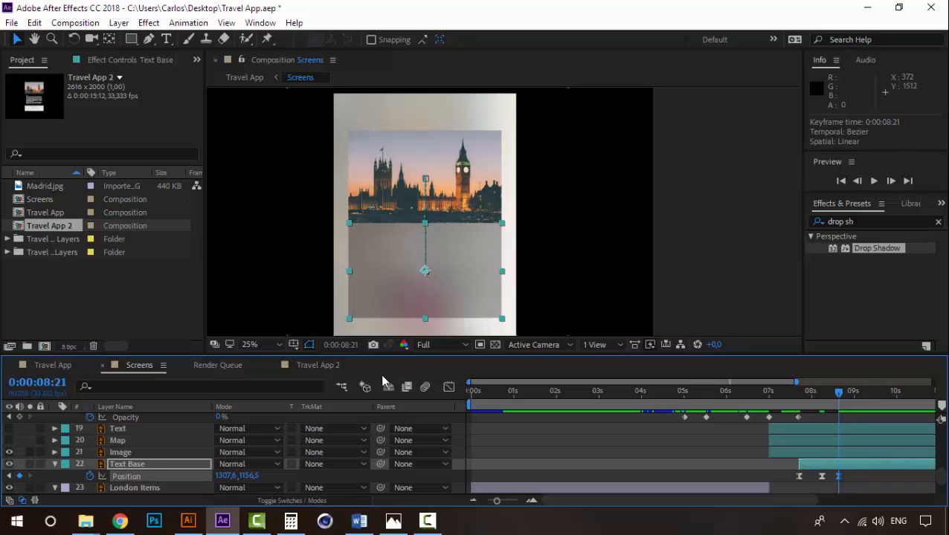
key("Up")
key("Up")
key("Up")
key("Up")
key("Up")
key("Up")
key("Up")
key("Up")
key("Up")
key("Up")
key("Up")
key("Up")
key("Up")
key("Up")
key("Up")
key("Up")
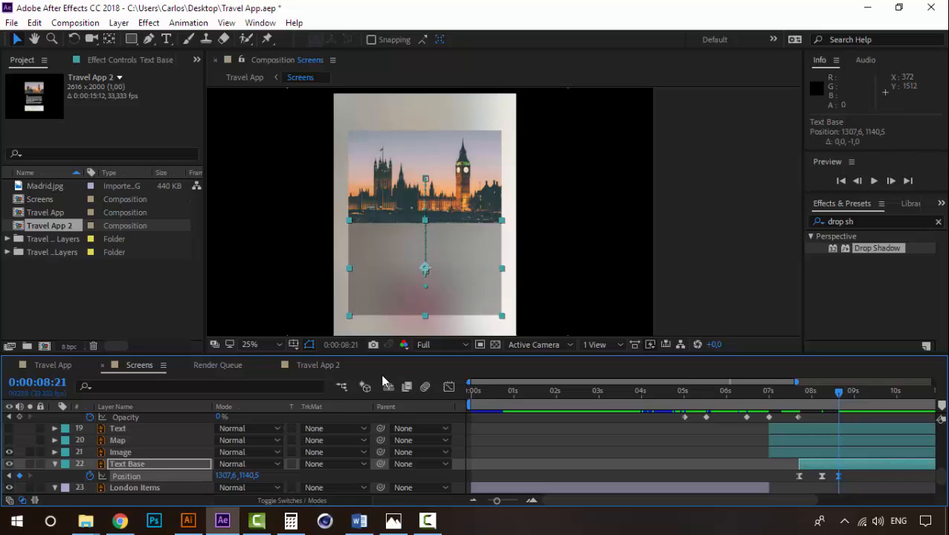
key("Up")
key("Up")
key("Up")
key("Up")
left_click(793, 394)
key("space")
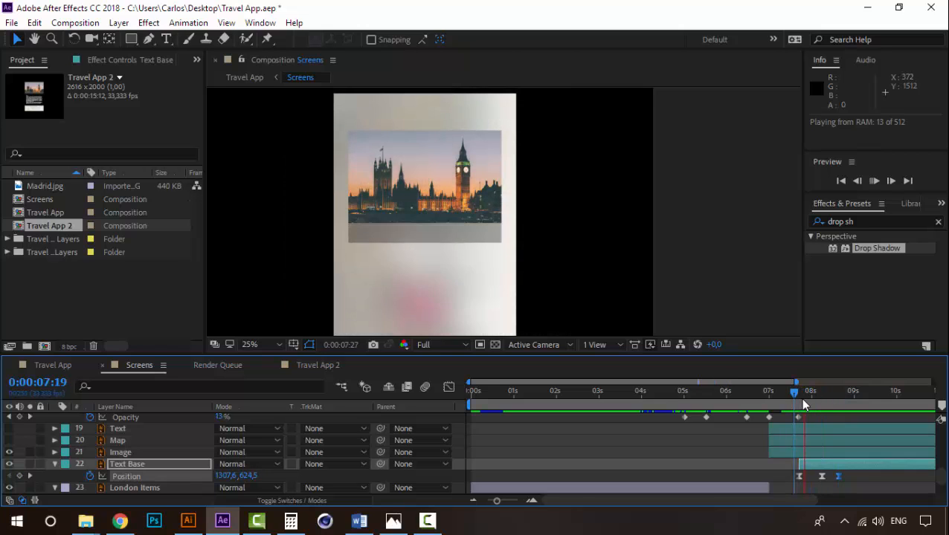
- Set the spatial interpolation of Text Base's middle Position keyframe at 0:00:08:08 to Linear and preview the motion from 0:00:07:17
left_click(822, 400)
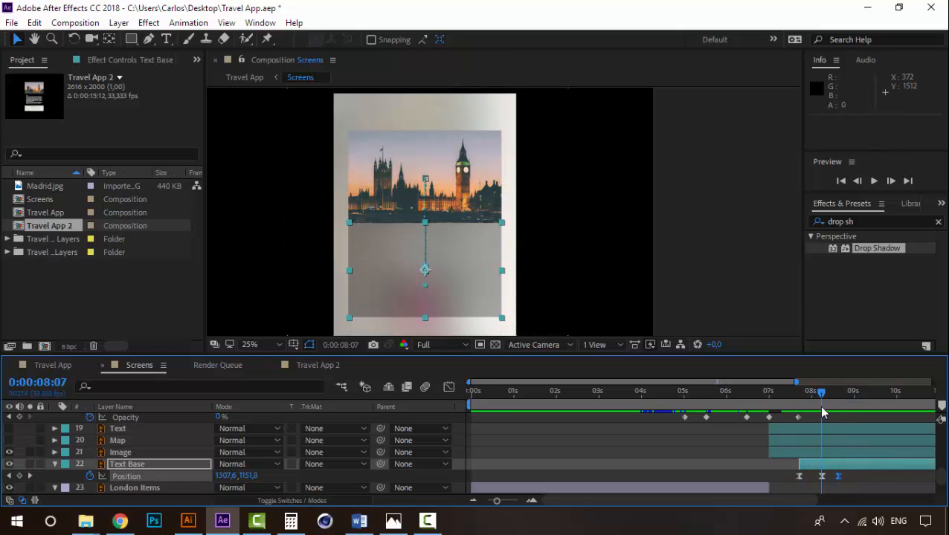
right_click(822, 476)
left_click(848, 422)
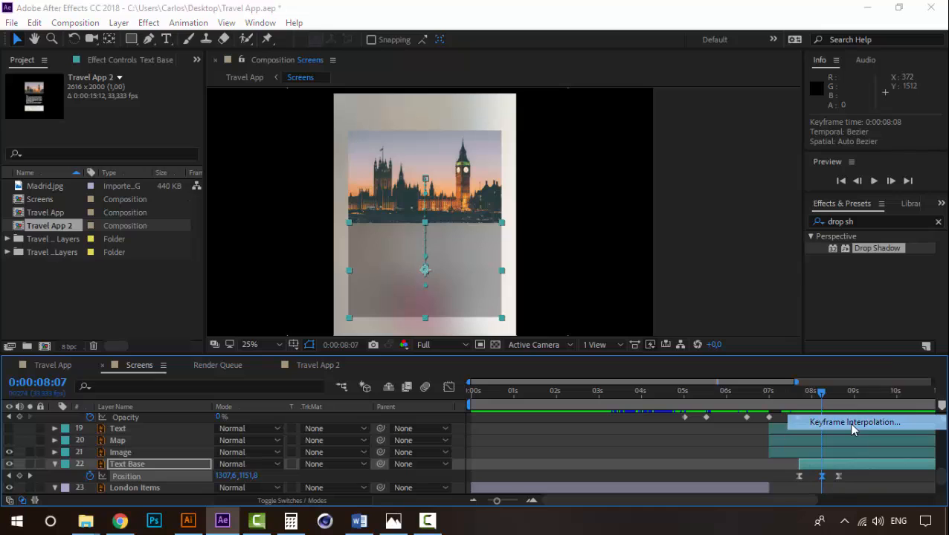
left_click(480, 232)
left_click(480, 262)
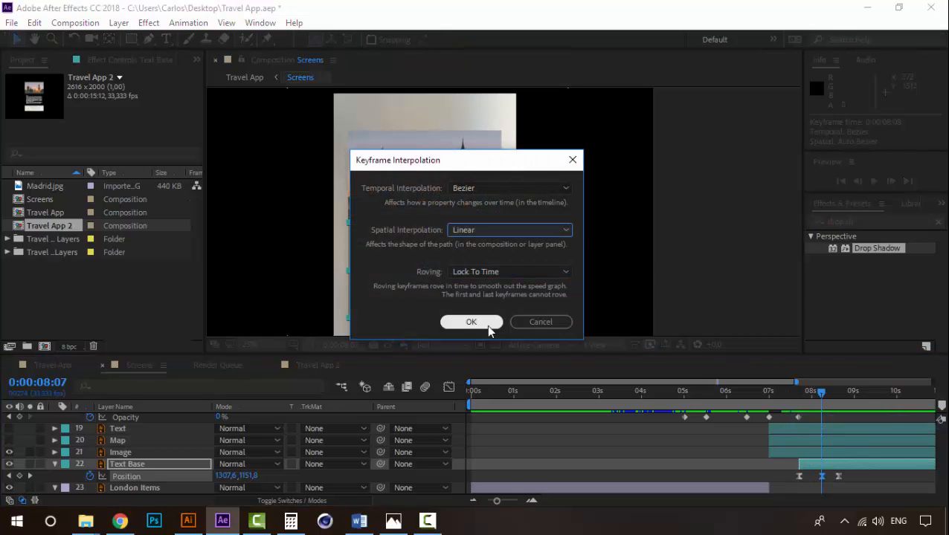
left_click(471, 321)
left_click(792, 396)
key("space")
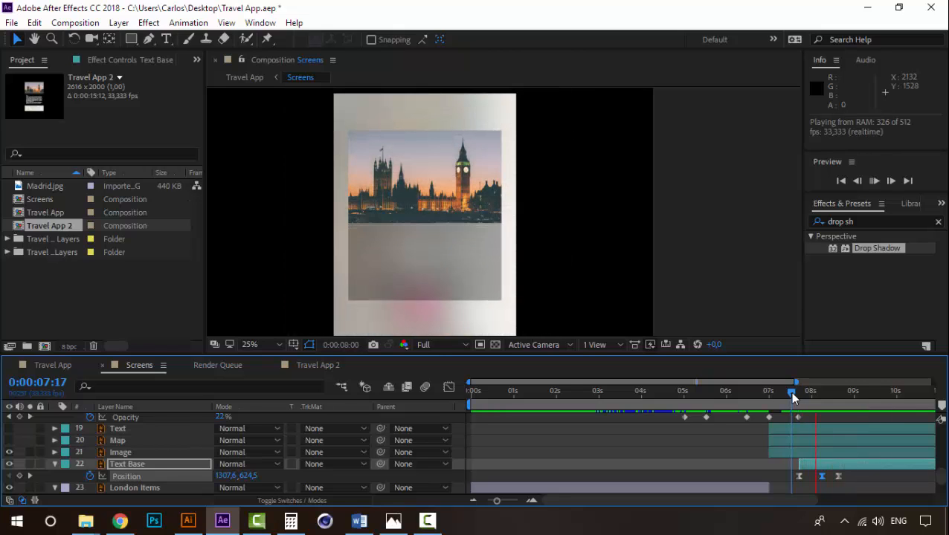
key("space")
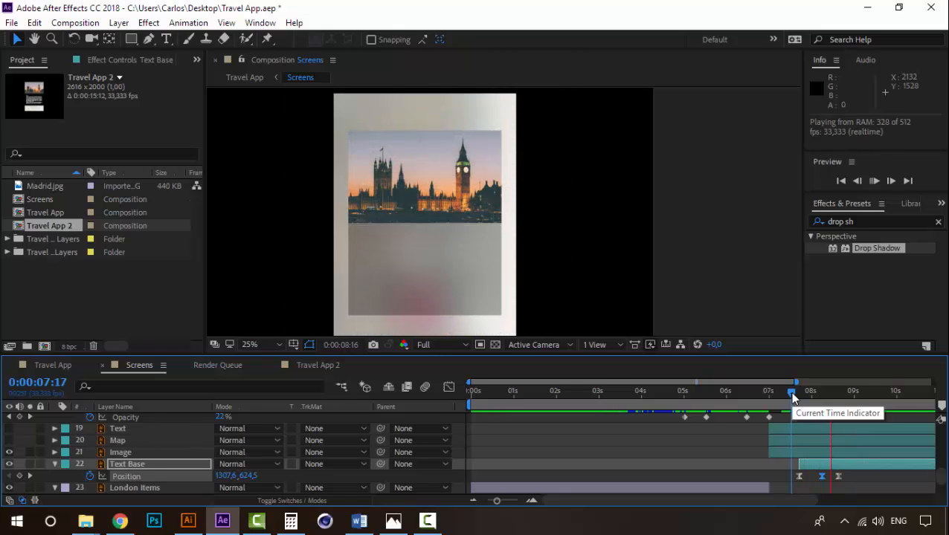
- Move Text Base's last Position keyframe earlier to 0:00:08:17 and preview the slide-out
left_click_drag(838, 477, 832, 478)
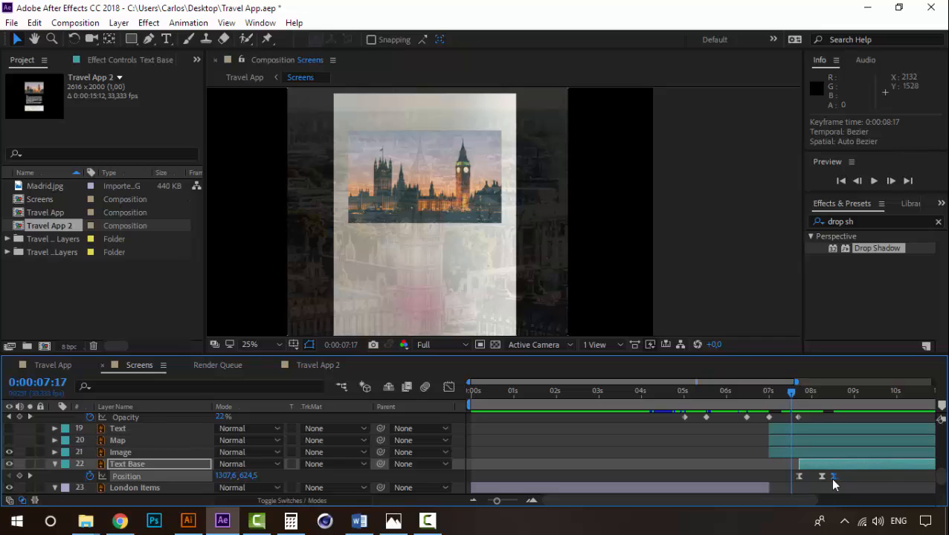
key("space")
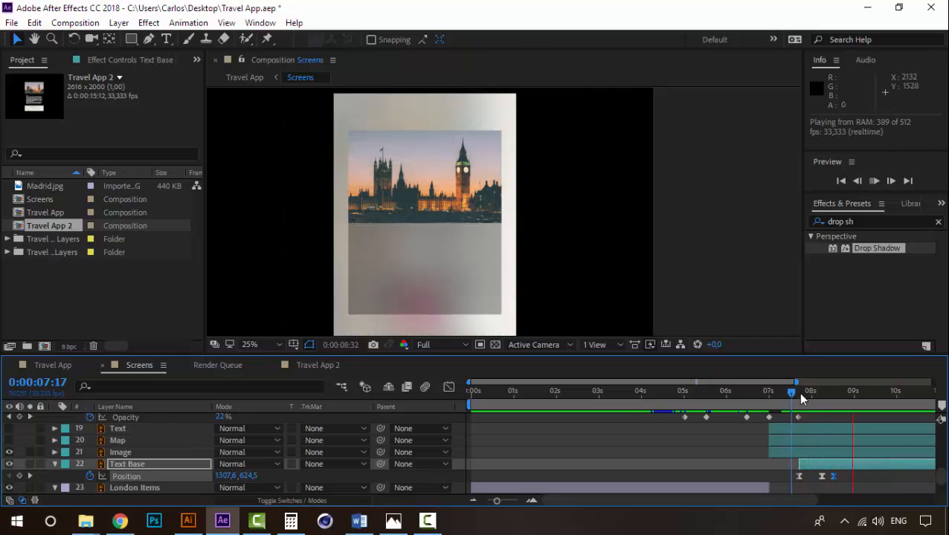
left_click(803, 394)
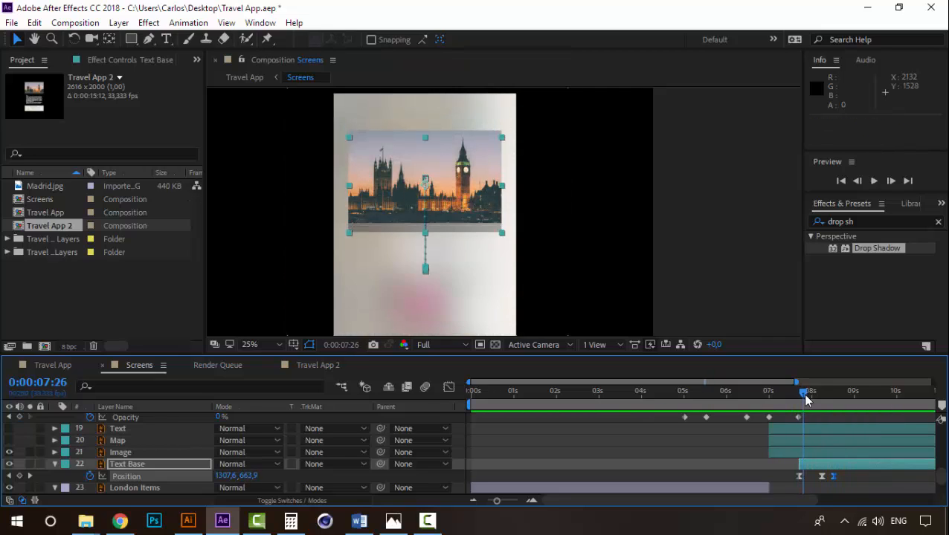
- Place the Text layer between Image and Text Base, start it at 0:00:08:17 and make it visible
left_click_drag(805, 400, 833, 400)
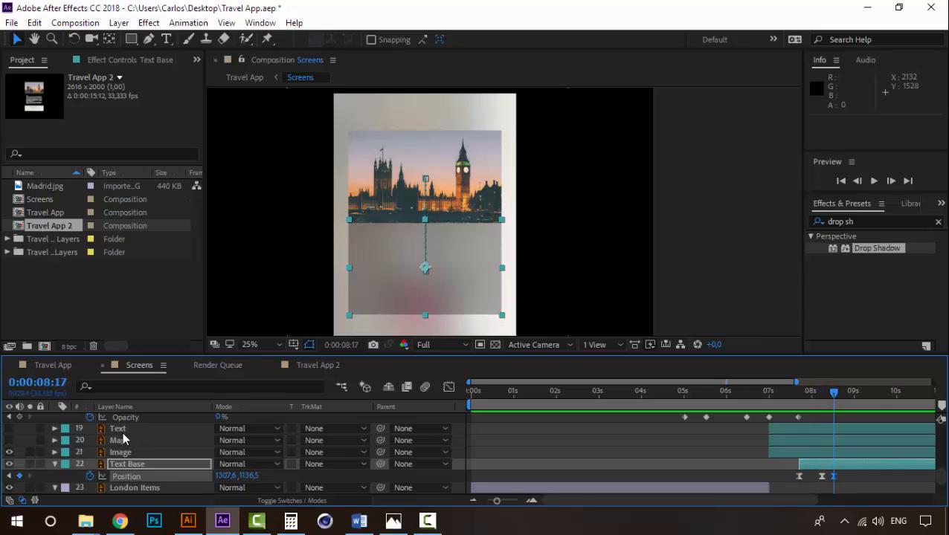
left_click_drag(119, 429, 123, 460)
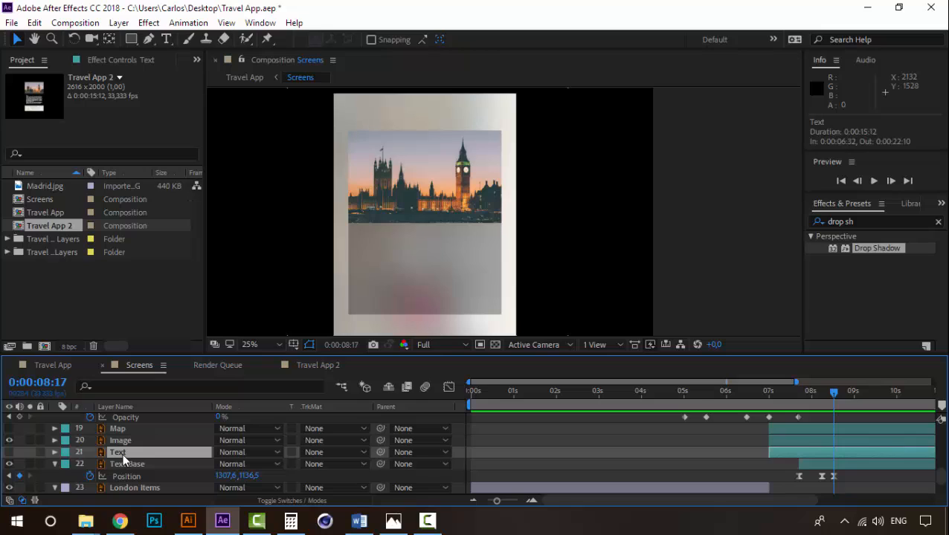
key("alt+bracketleft")
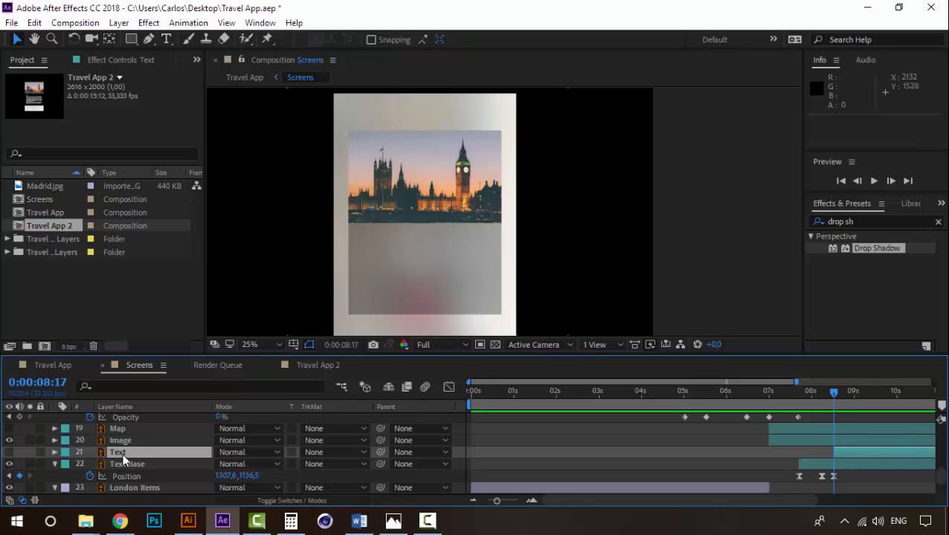
left_click(9, 453)
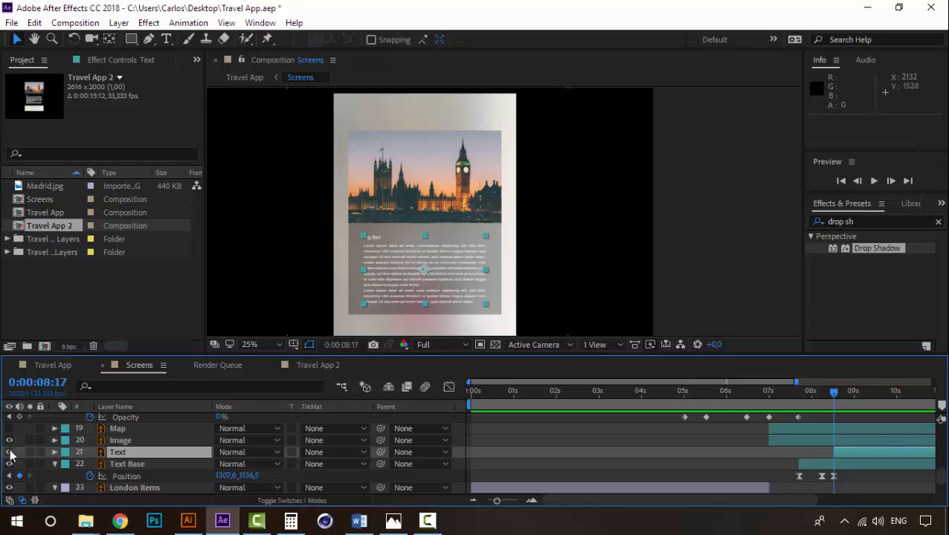
- Keyframe the Text layer's Opacity from 0% at 0:00:08:17 to 100% at 0:00:09:02
key("alt+shift+t")
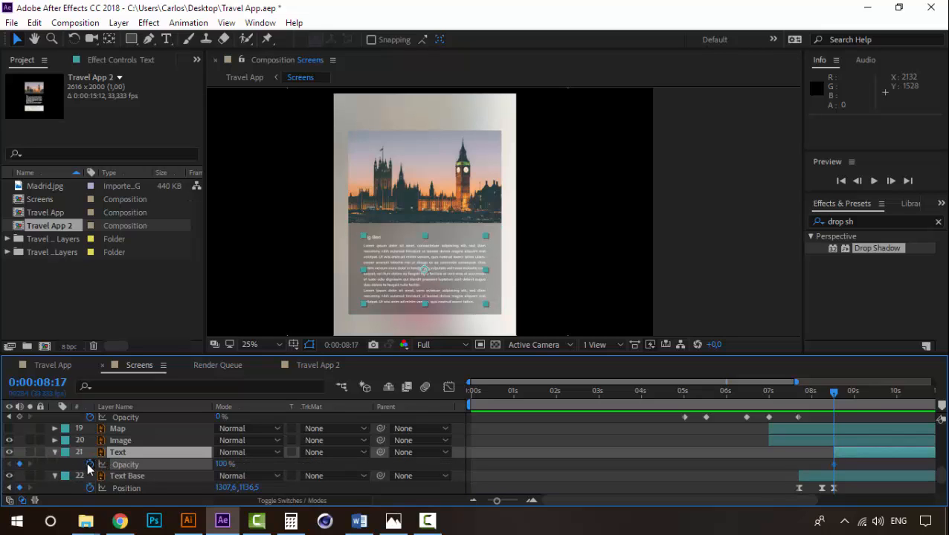
left_click(858, 398)
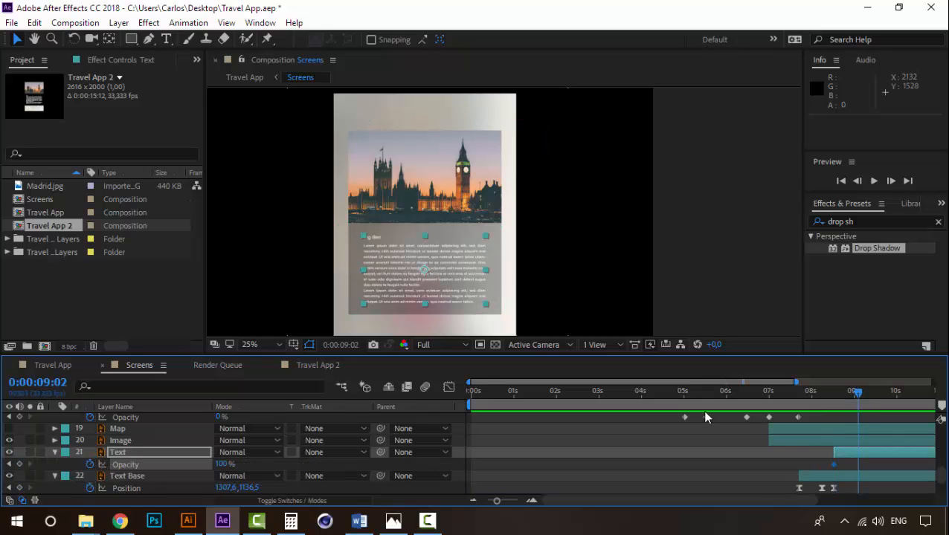
left_click_drag(883, 463, 809, 465)
left_click(838, 465)
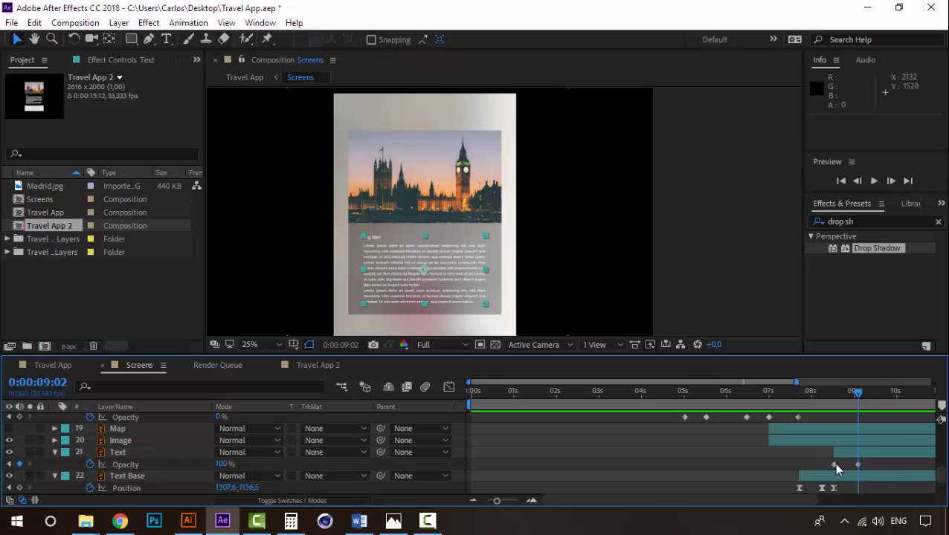
left_click(833, 465)
double_click(833, 465)
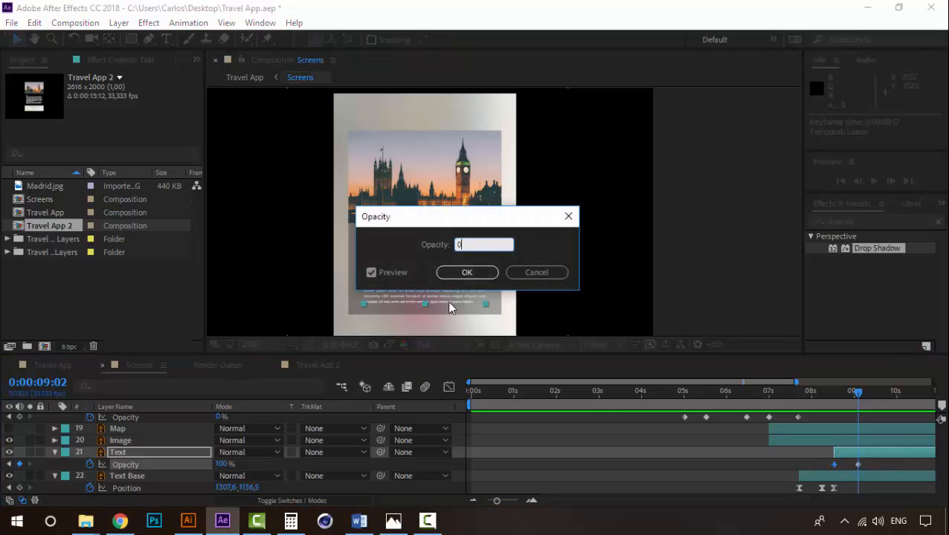
type("0")
key("Tab")
left_click(464, 273)
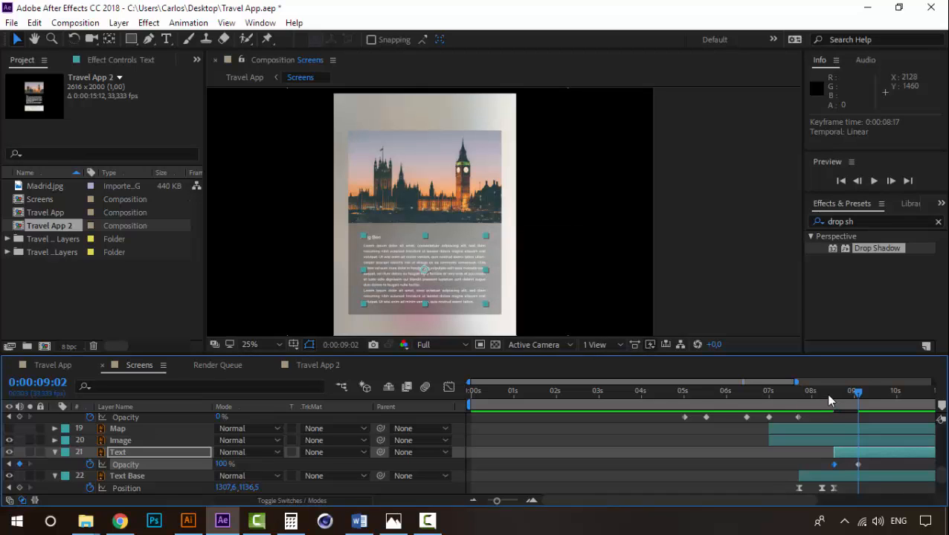
- Preview the Text layer's fade-in, playing first from 0:00:08:12 and again from 0:00:08:05
left_click(828, 399)
key("space")
key("space")
key("space")
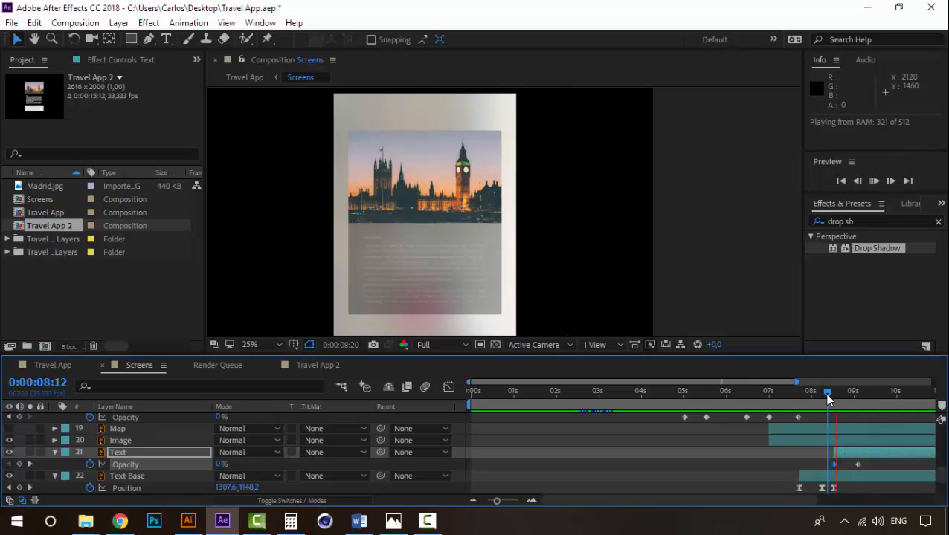
key("space")
left_click_drag(827, 399, 818, 399)
key("space")
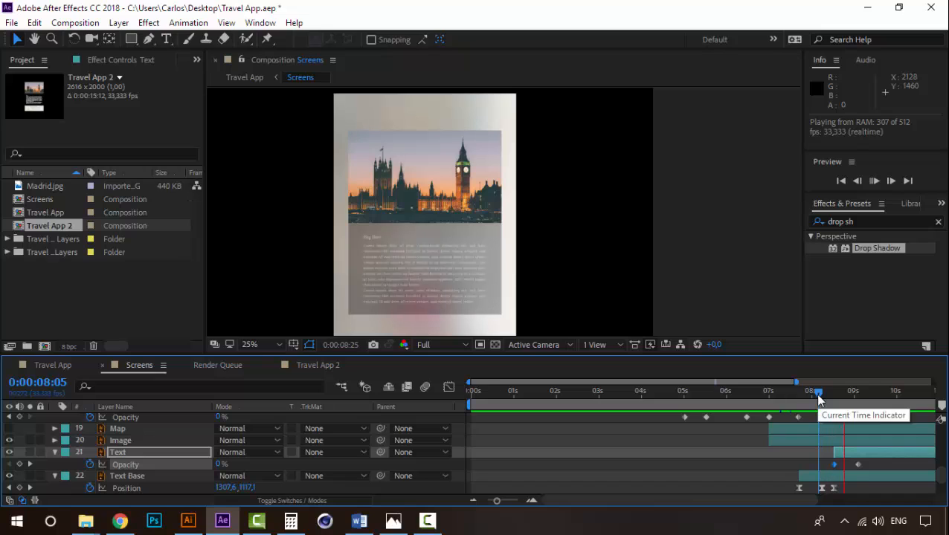
key("space")
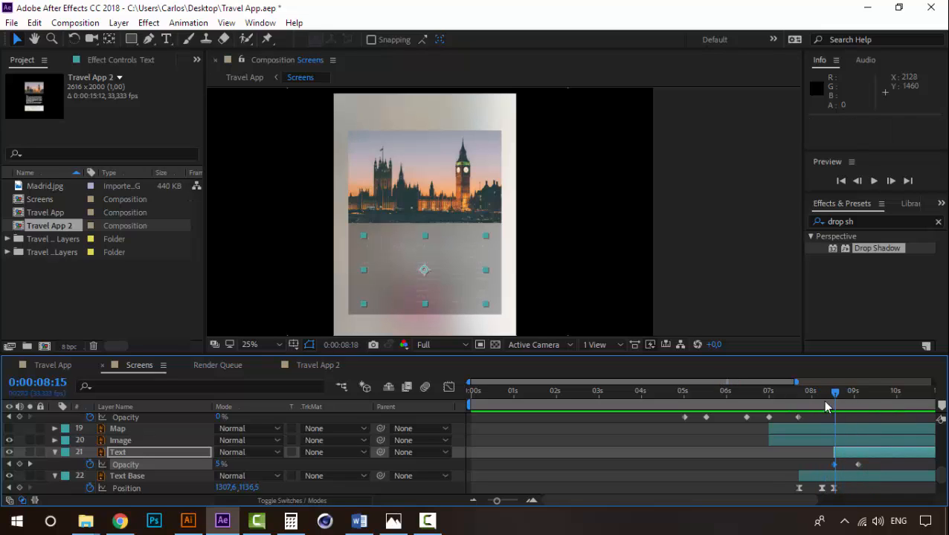
- Make the Map layer visible, start it at 0:00:08:17 and reorder it directly below Text Base
left_click_drag(823, 399, 831, 405)
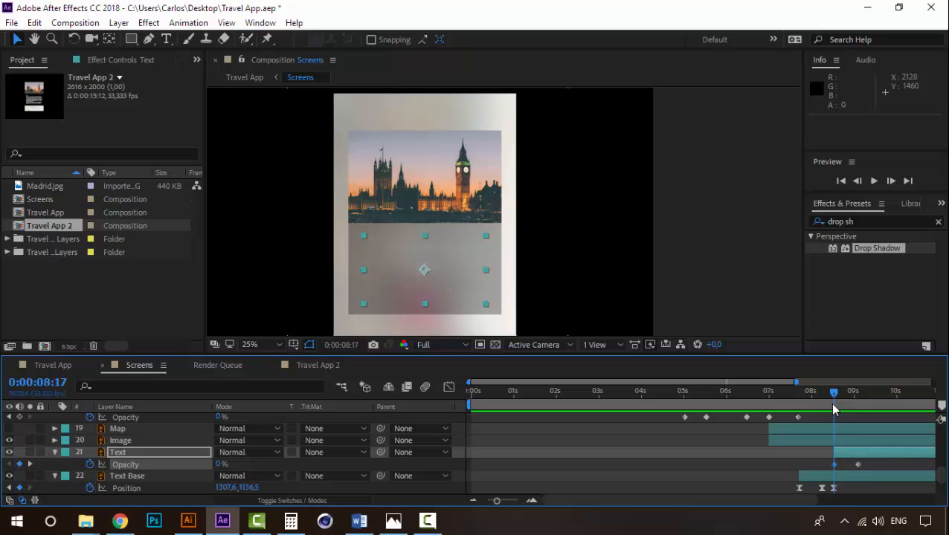
left_click(118, 440)
left_click(122, 429)
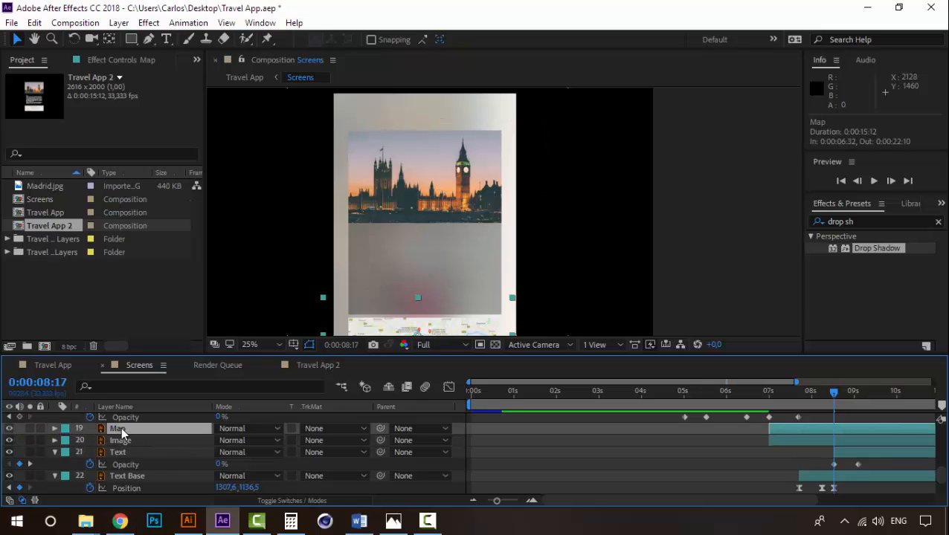
key("alt+bracketleft")
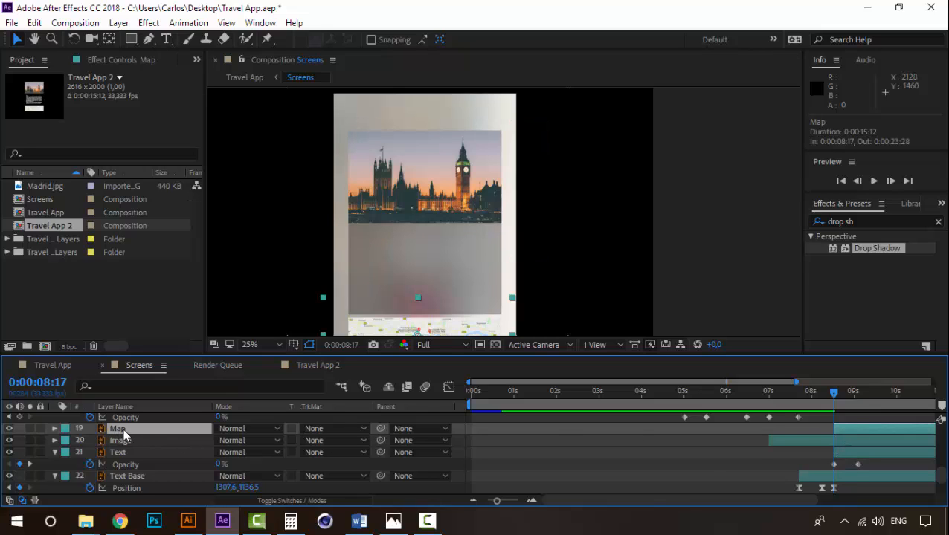
left_click_drag(125, 432, 125, 487)
scroll(126, 484, "down", 1)
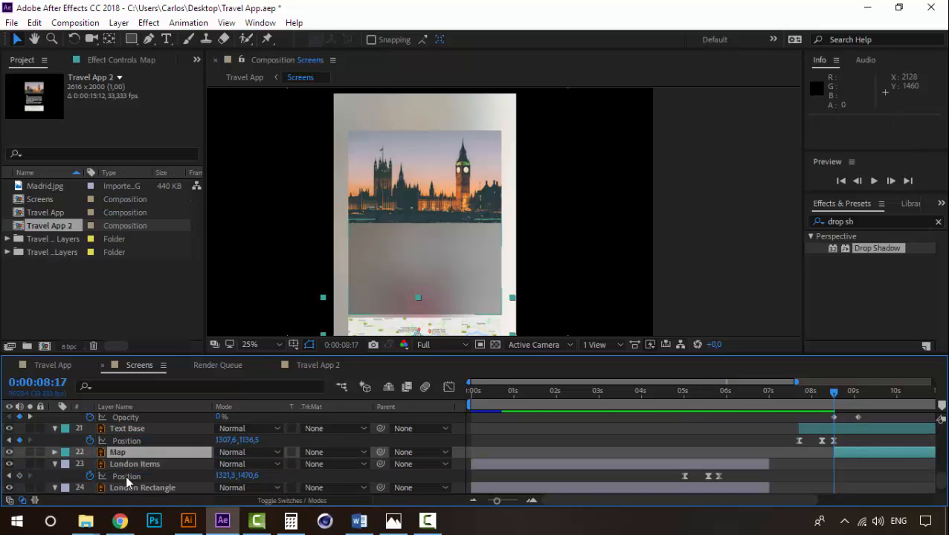
- Add Position keyframes to Map at 0:00:08:17 and 0:00:09:02 and apply Easy Ease to both
key("p")
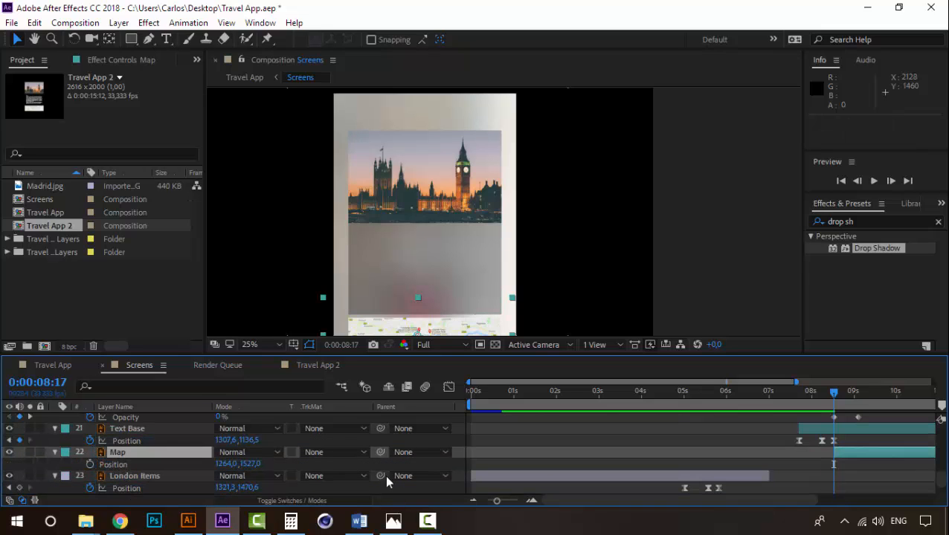
left_click(90, 465)
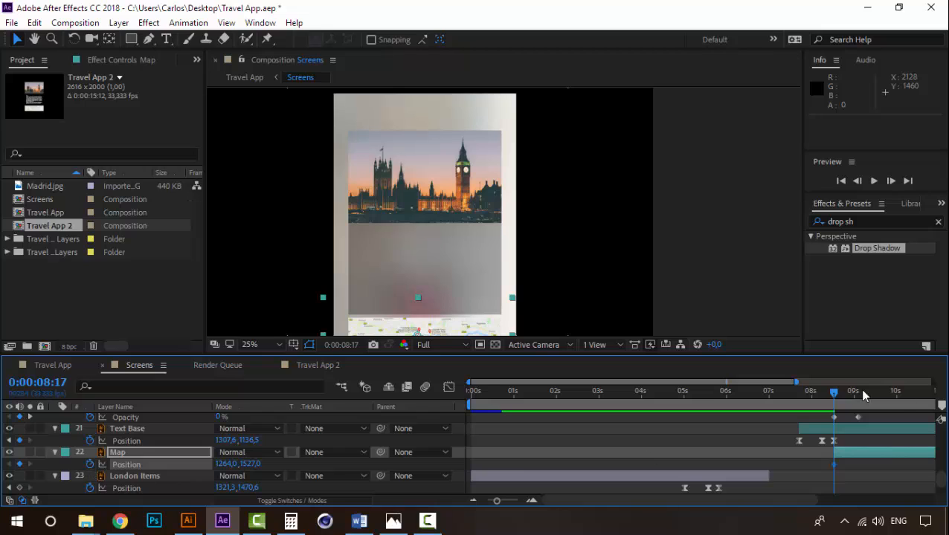
left_click_drag(844, 397, 857, 399)
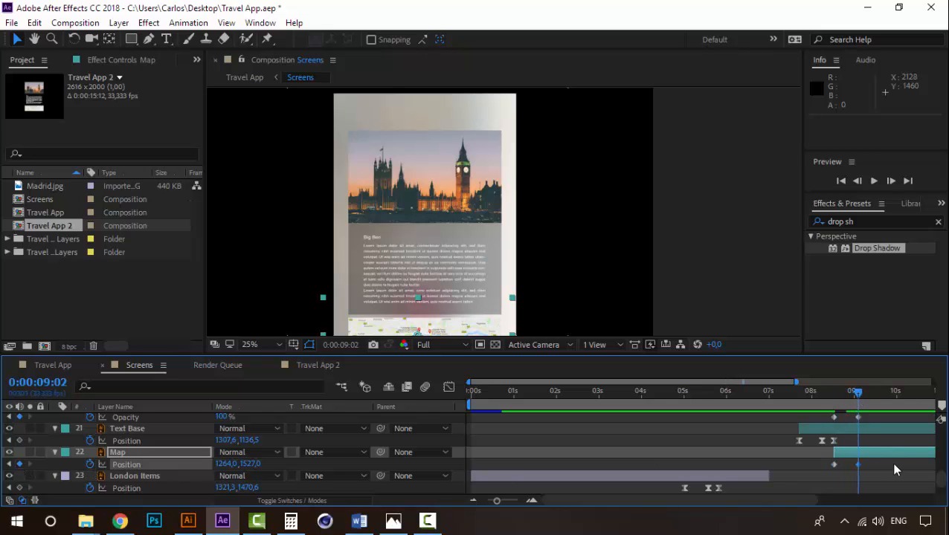
right_click(835, 462)
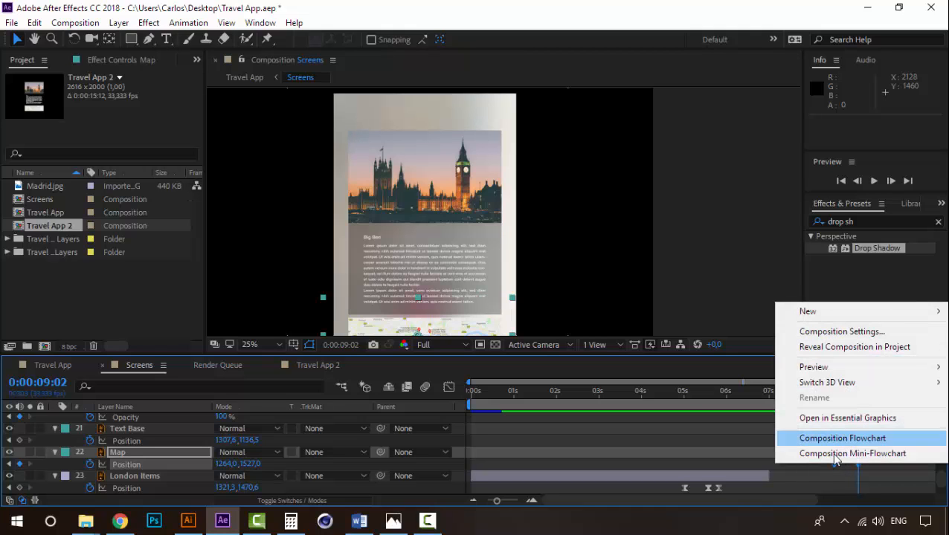
right_click(832, 465)
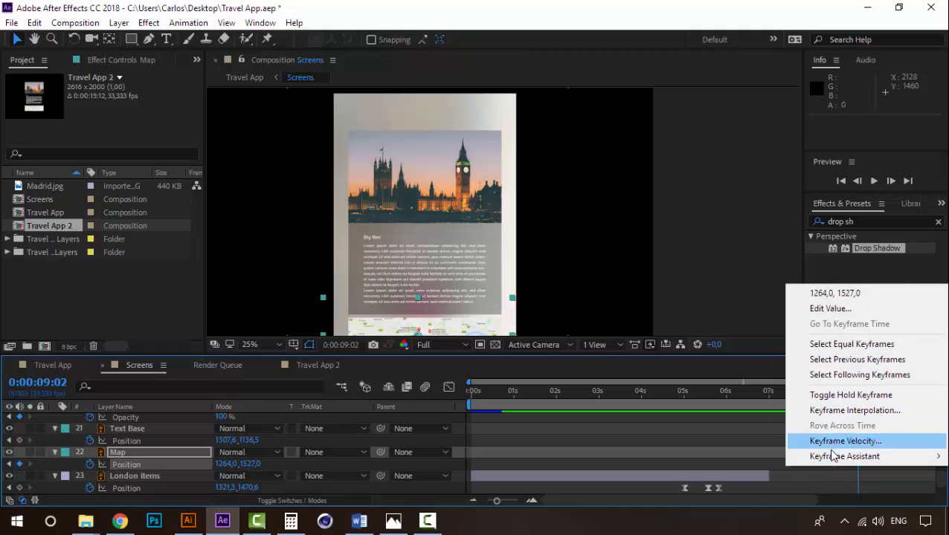
mouse_move(833, 456)
left_click(628, 366)
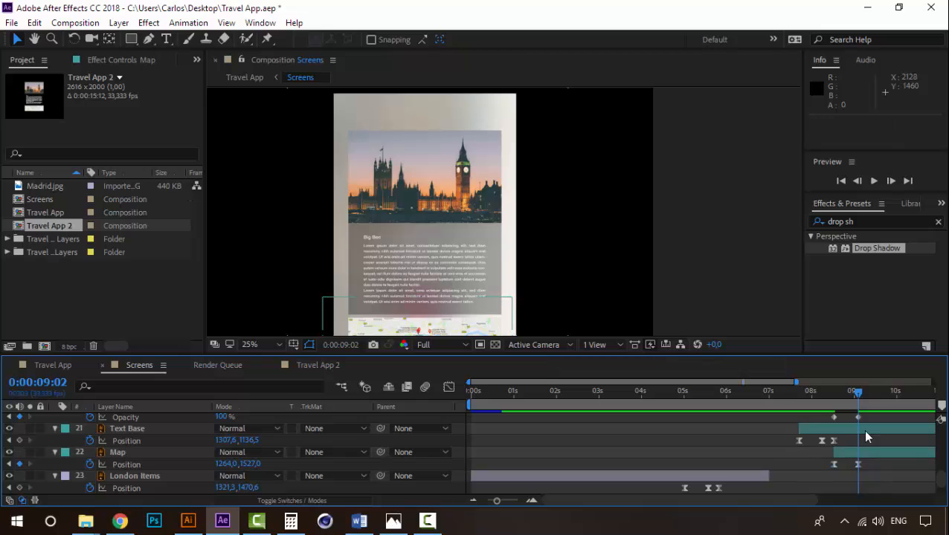
- At 0:00:08:17, move Map straight up behind Text Base to 1264,0, 1267,0 and scrub through the slide-out to 0:00:09:02
left_click_drag(830, 394, 834, 393)
scroll(437, 297, "down", 2)
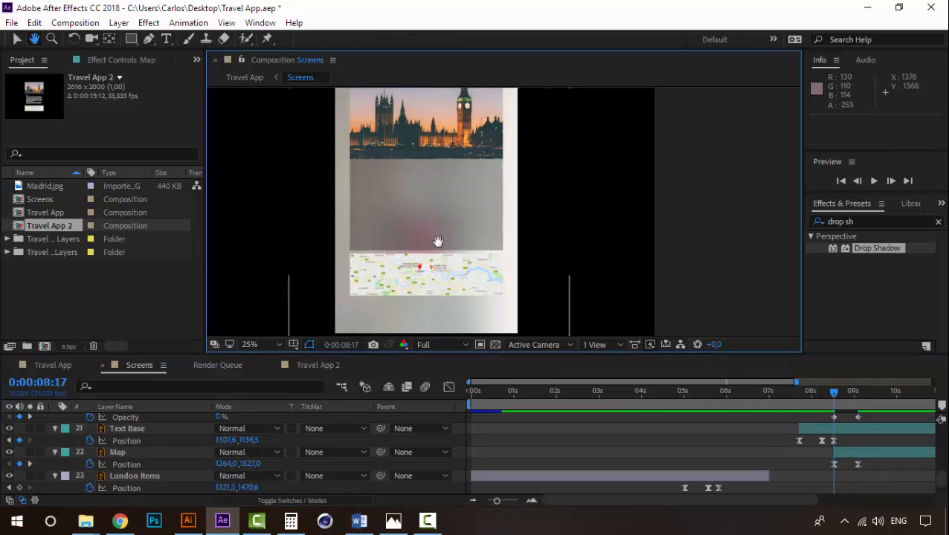
scroll(447, 310, "up", 1)
left_click_drag(413, 288, 541, 209)
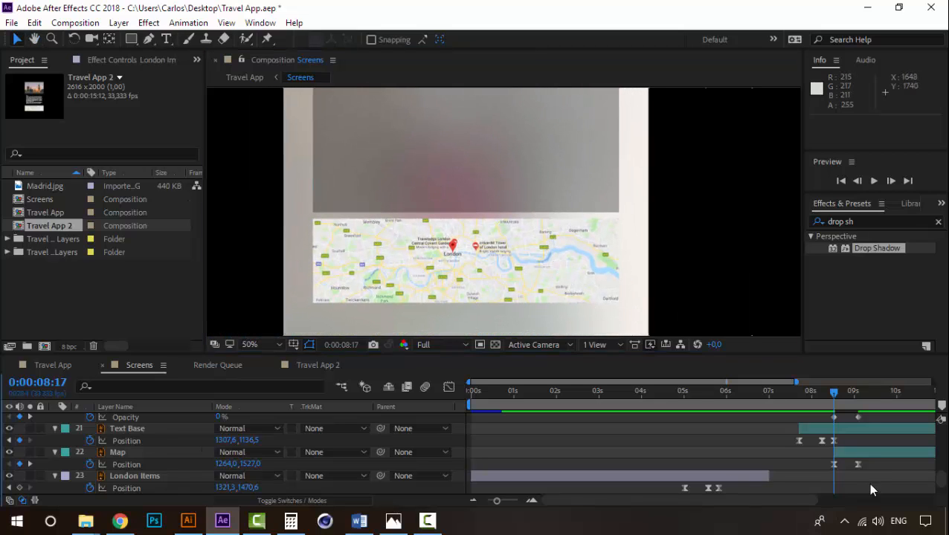
left_click(855, 454)
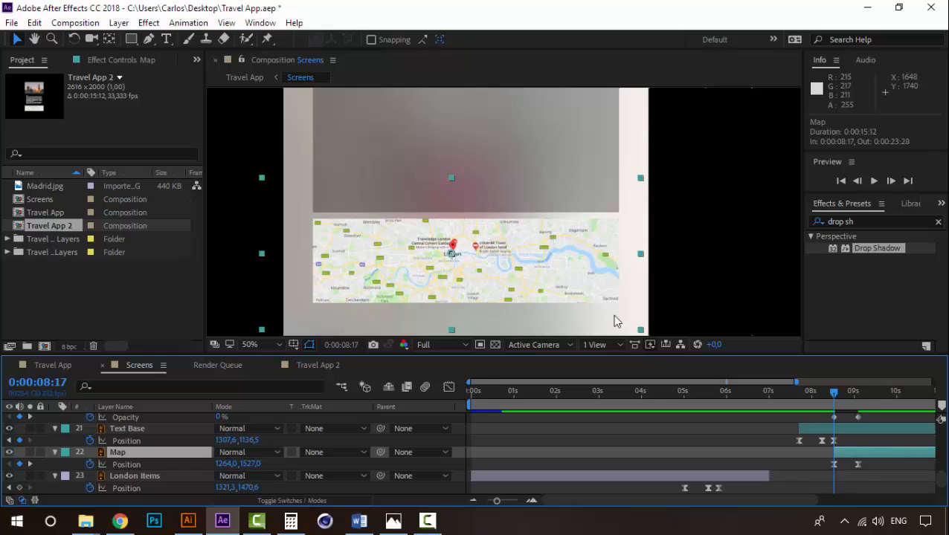
left_click_drag(578, 296, 574, 198)
key("Up")
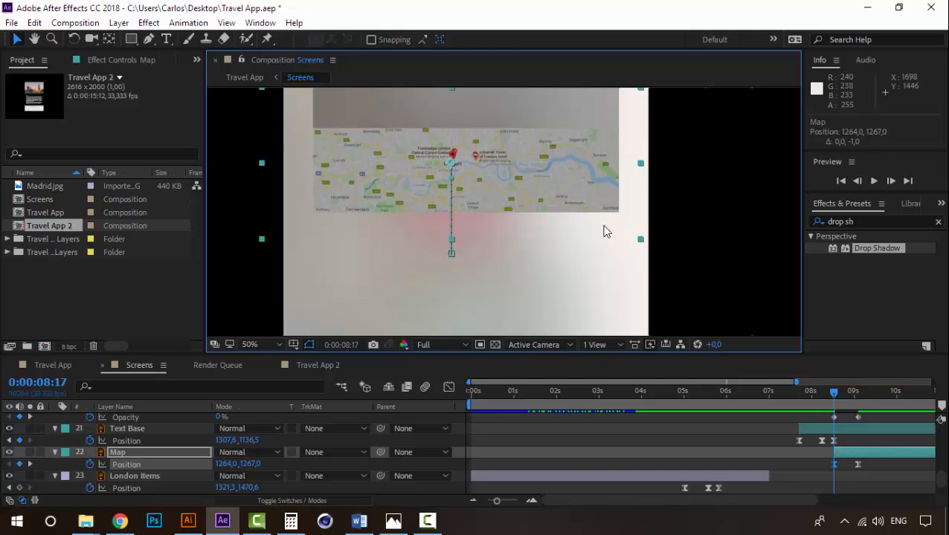
left_click_drag(833, 398, 859, 396)
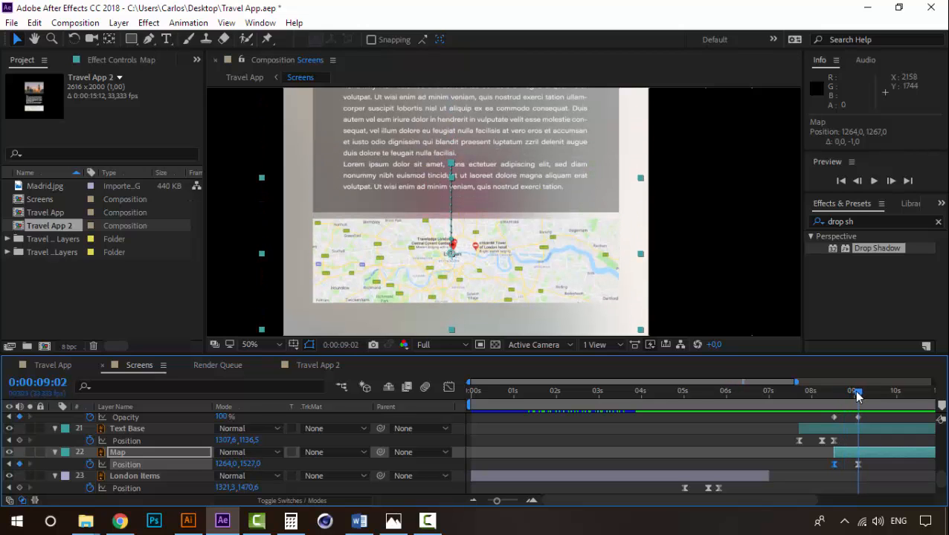
- At 0:00:09:02, move Map up to 1264,0, 1509,0 against Text Base's lower edge and preview the slide-out from 0:00:08:09
key("Up")
key("Up")
key("Up")
key("Up")
key("Up")
key("Up")
key("Up")
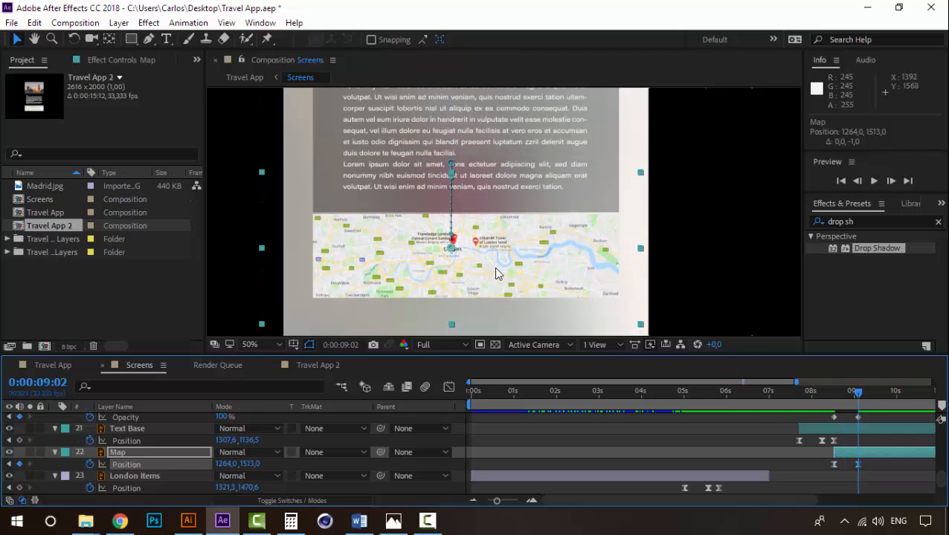
key("Up")
key("Up")
key("Up")
key("Up")
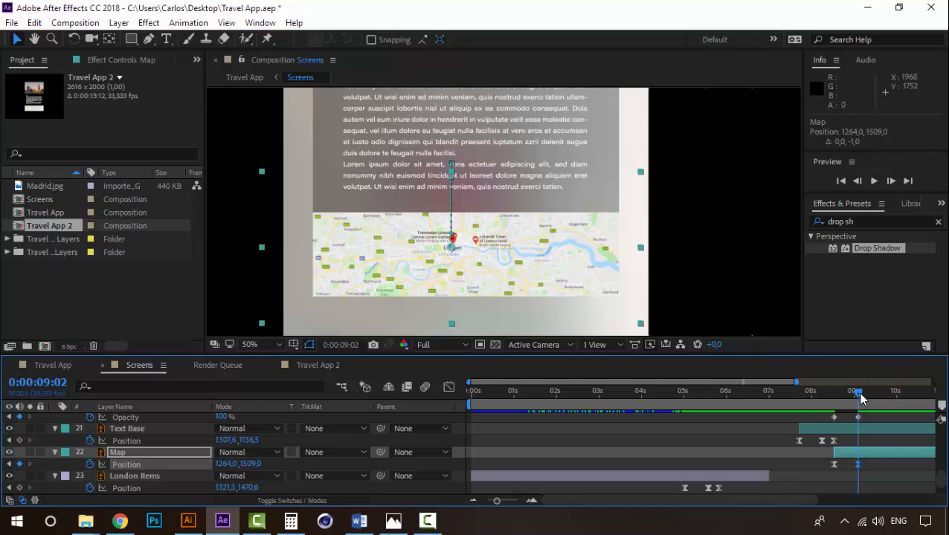
left_click(824, 392)
key("space")
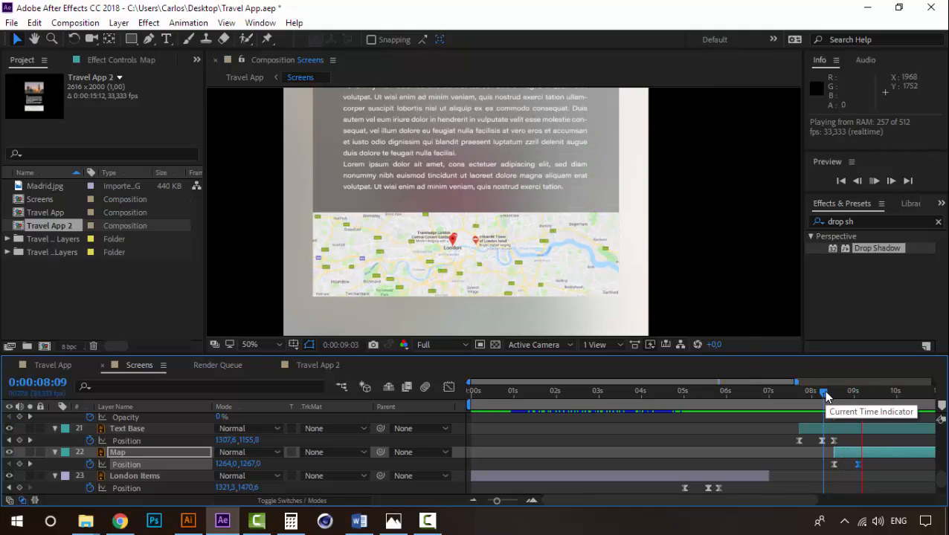
left_click_drag(825, 389, 876, 390)
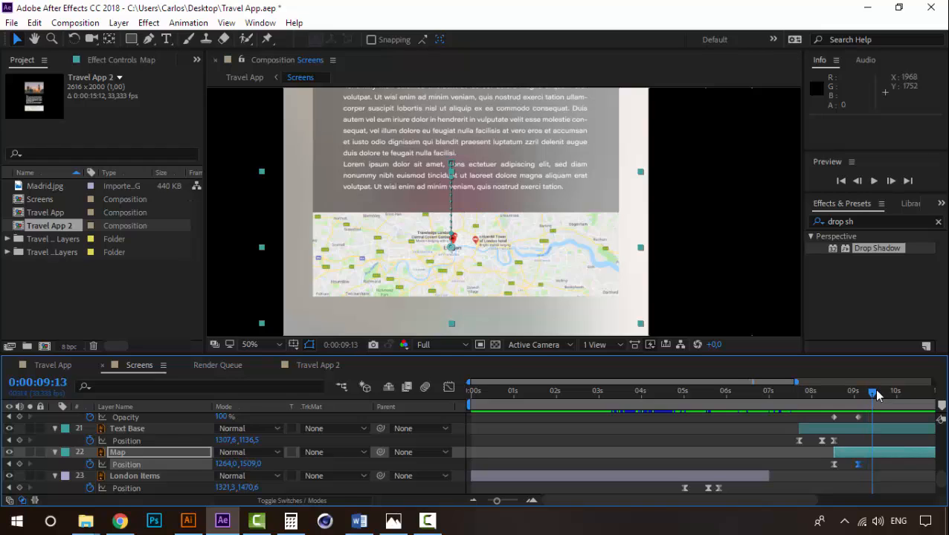
- Copy Map's last Position keyframe to 0:00:09:11 and nudge the layer slightly up there
left_click(11, 464)
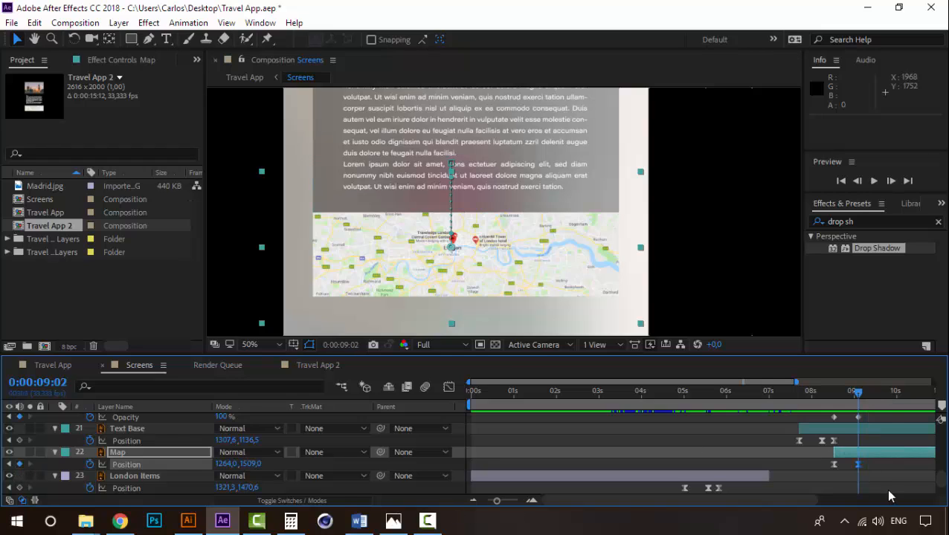
left_click(876, 397)
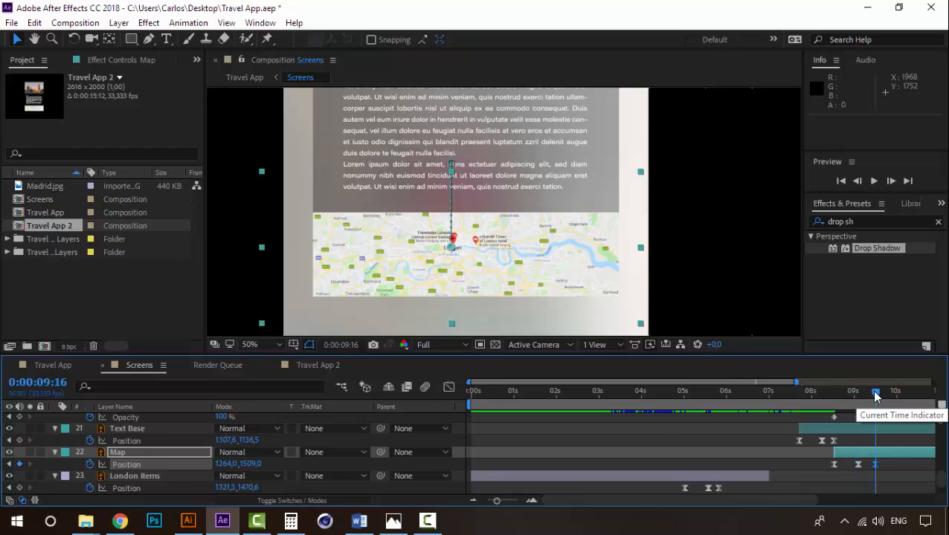
left_click(873, 464)
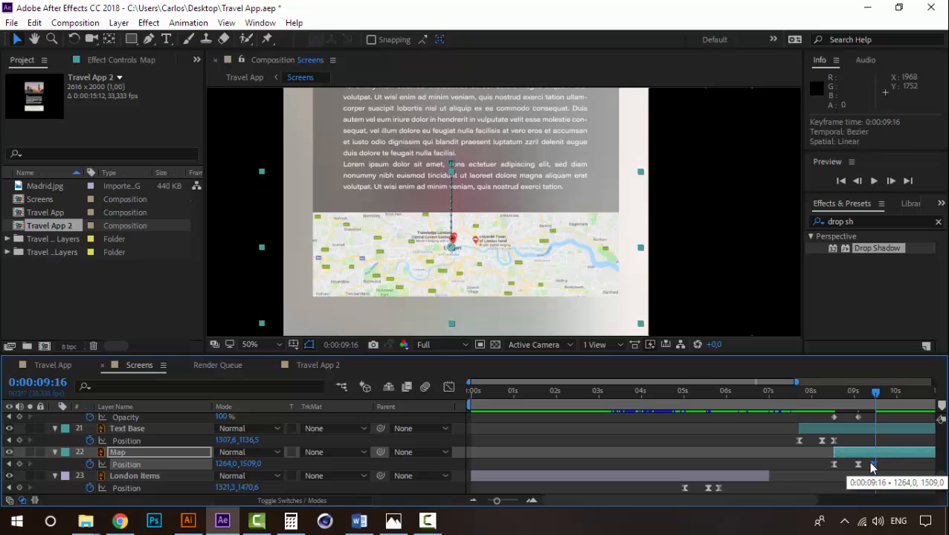
left_click(867, 392)
key("Up")
key("Up")
key("Up")
key("Up")
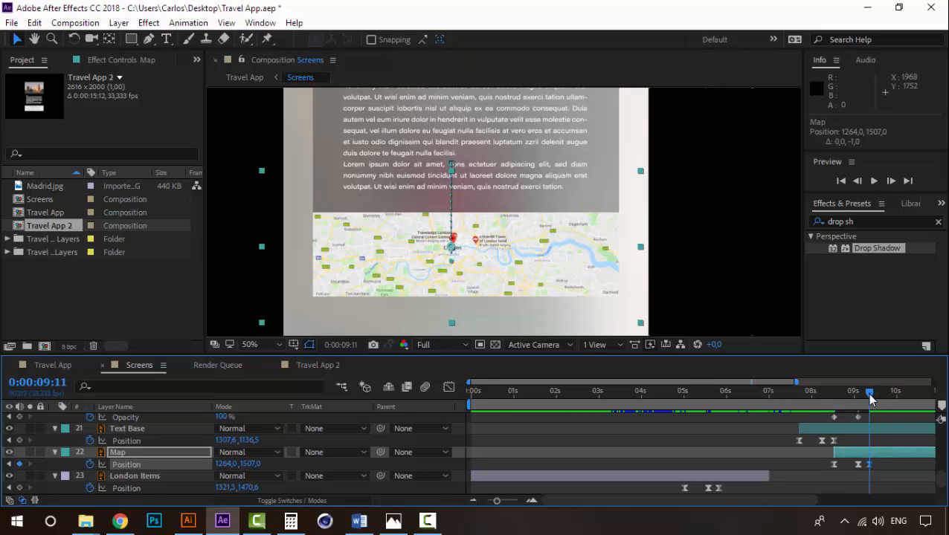
- Set the spatial interpolation of Map's Position keyframe at 0:00:09:02 to Linear and preview the movement from 0:00:08:12
mouse_move(870, 394)
left_mouse_down()
mouse_move(833, 402)
mouse_move(858, 396)
left_mouse_up()
right_click(856, 464)
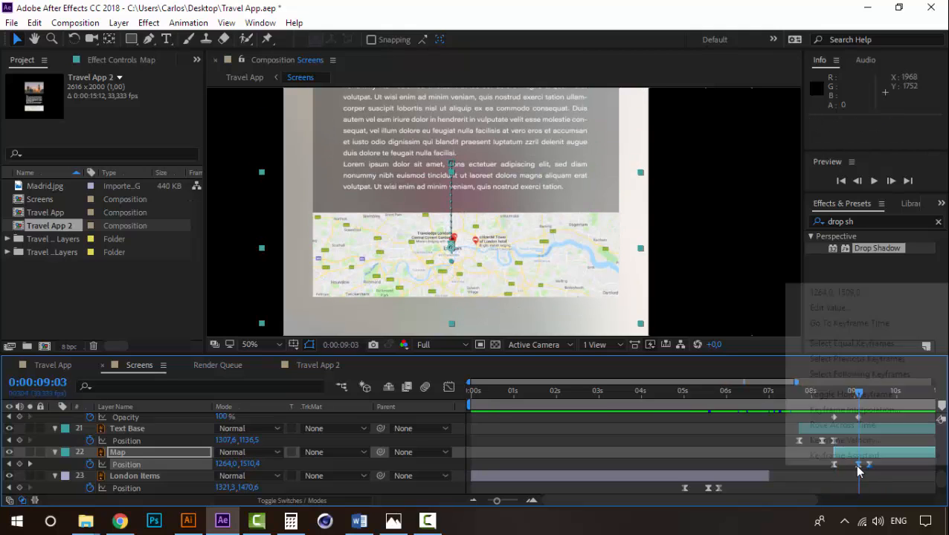
left_click(846, 410)
left_click(503, 232)
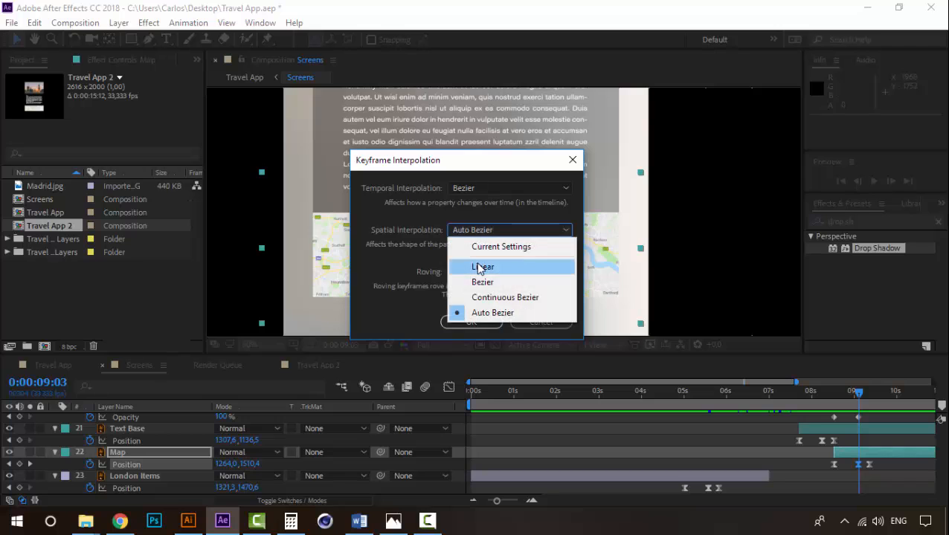
left_click(483, 267)
left_click(472, 322)
left_click(828, 392)
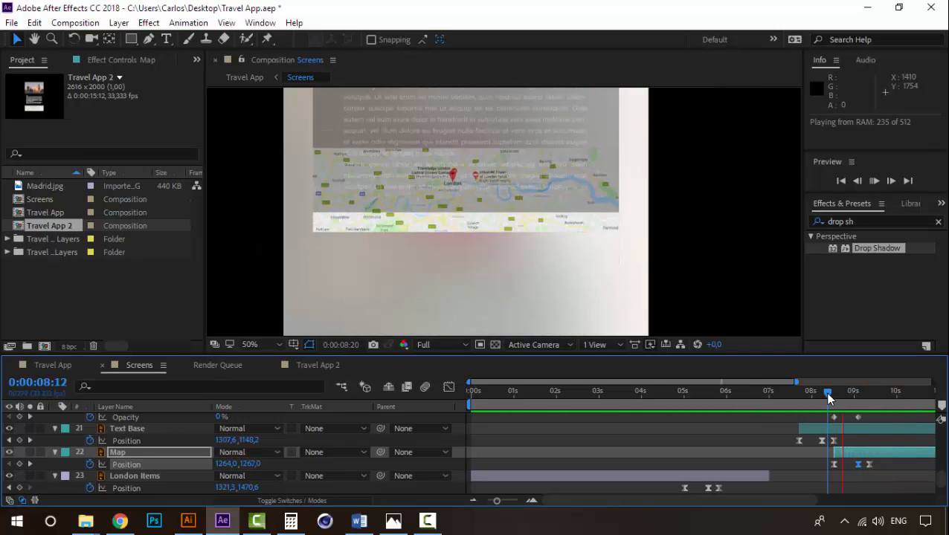
left_click_drag(828, 392, 858, 403)
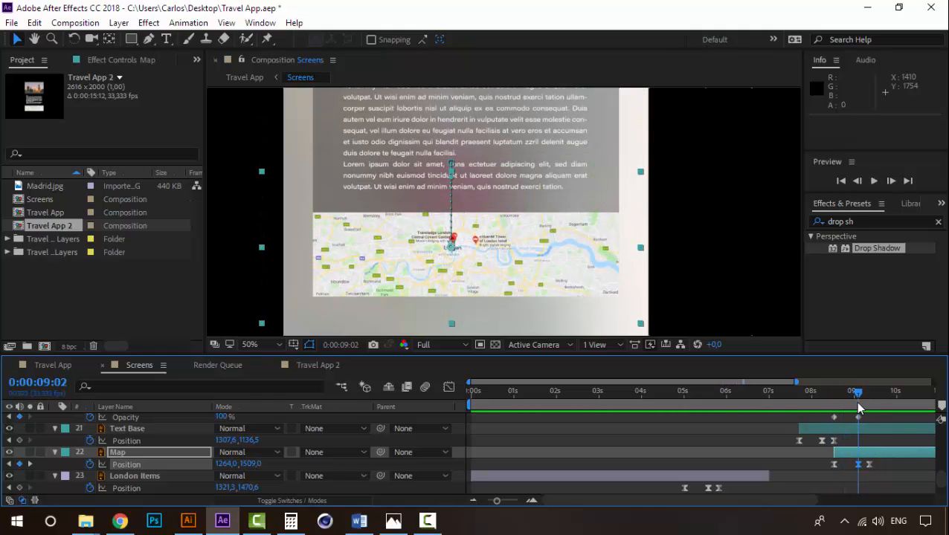
- Create shapes from the Text Base vector layer, keep Text Base visible and place Text Base Outlines directly above Map
left_click(119, 452)
left_click(130, 430)
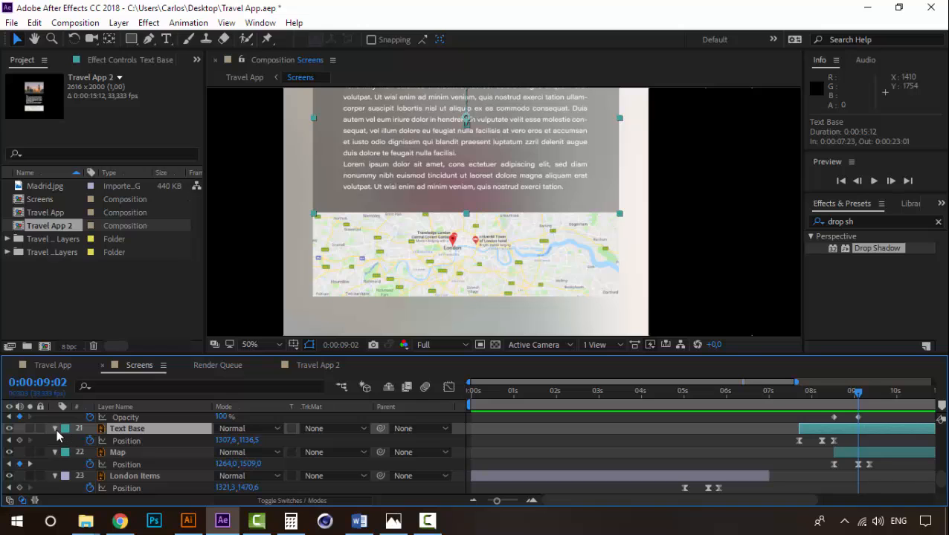
right_click(139, 433)
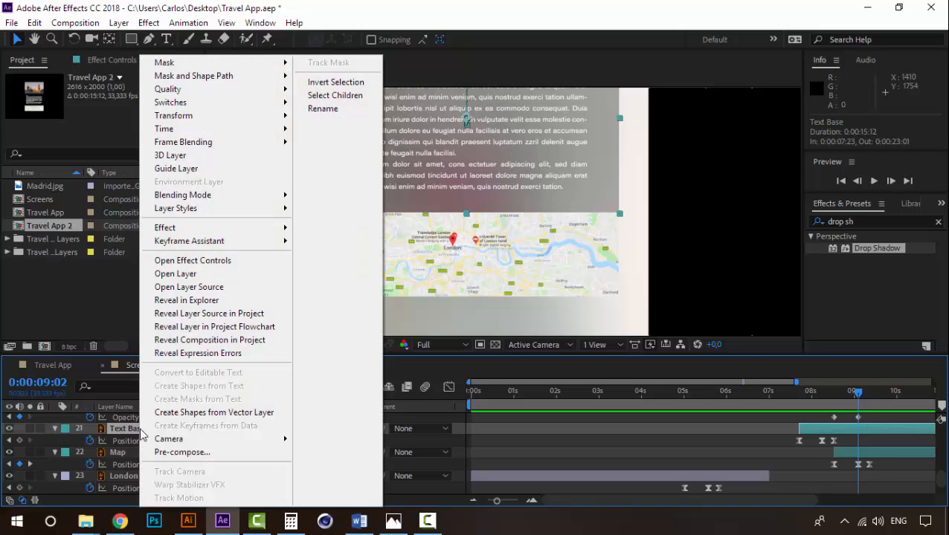
left_click(207, 413)
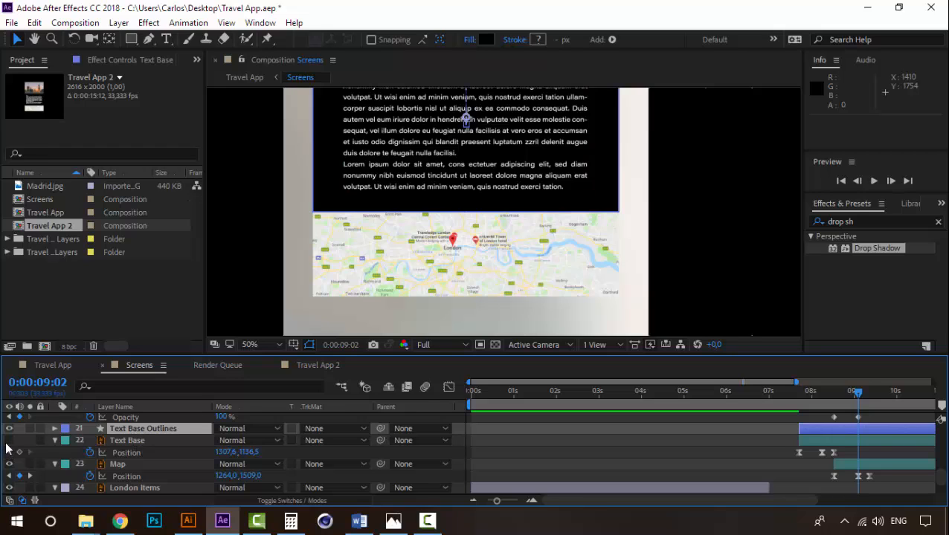
left_click_drag(158, 430, 143, 464)
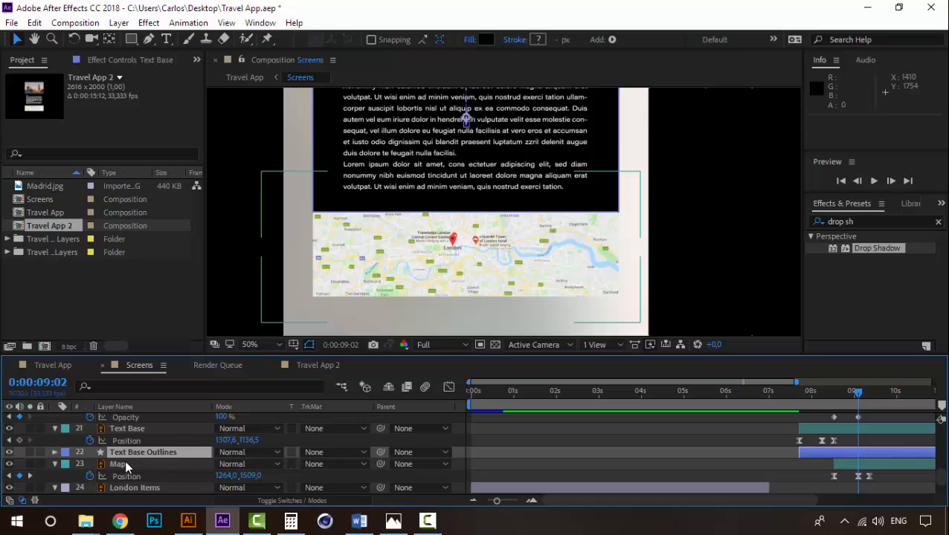
- Set Map's track matte to Alpha Inverted Matte "Text Base Outlines" so the map only shows outside the text box
left_click(144, 464)
left_click(329, 464)
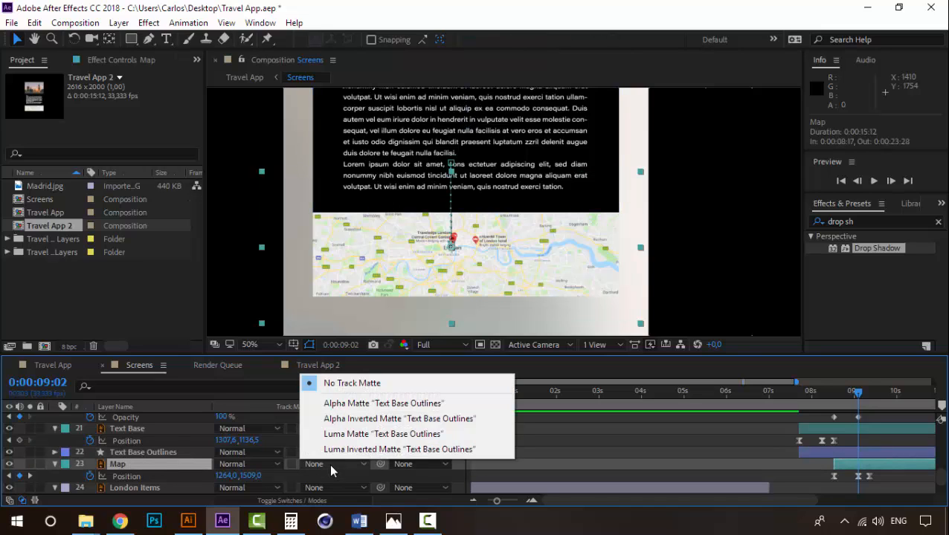
left_click(357, 403)
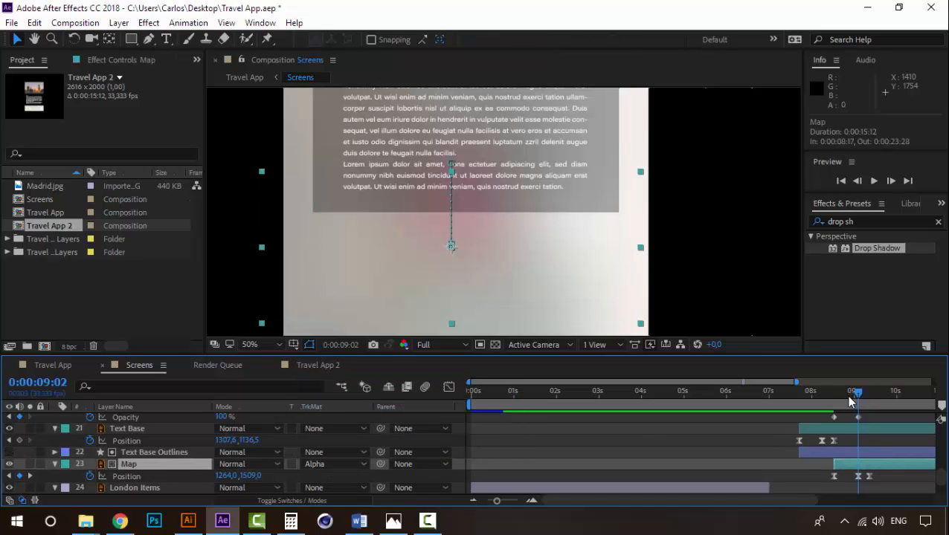
mouse_move(858, 392)
left_mouse_down()
mouse_move(867, 392)
mouse_move(858, 393)
left_mouse_up()
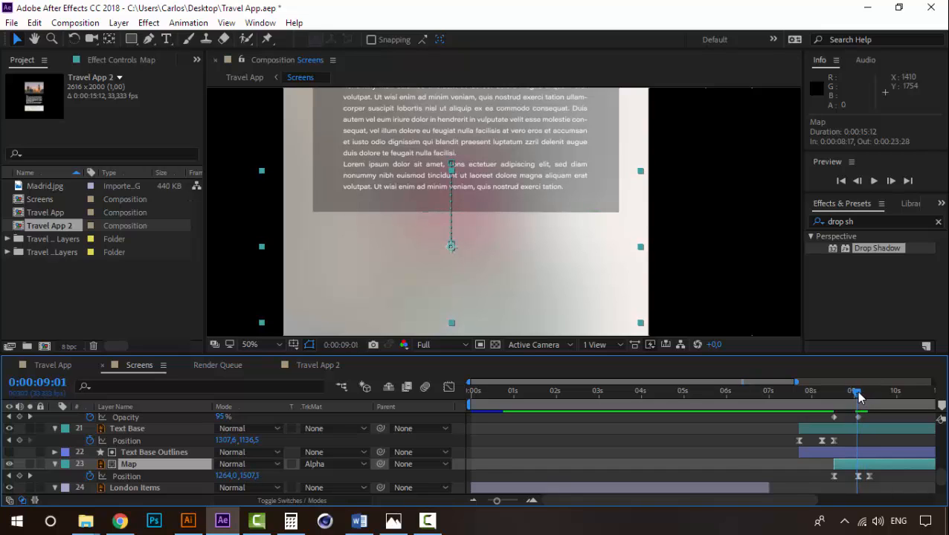
left_click(316, 463)
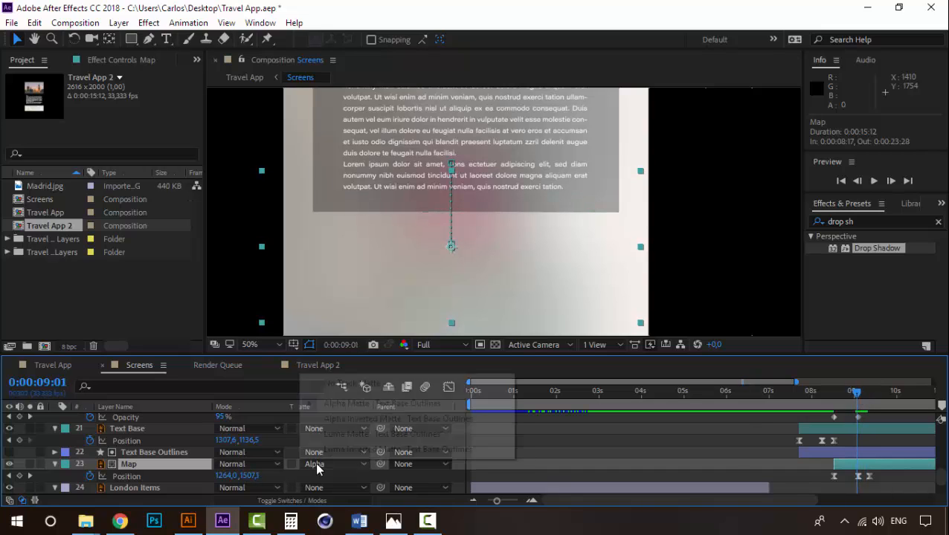
left_click(360, 417)
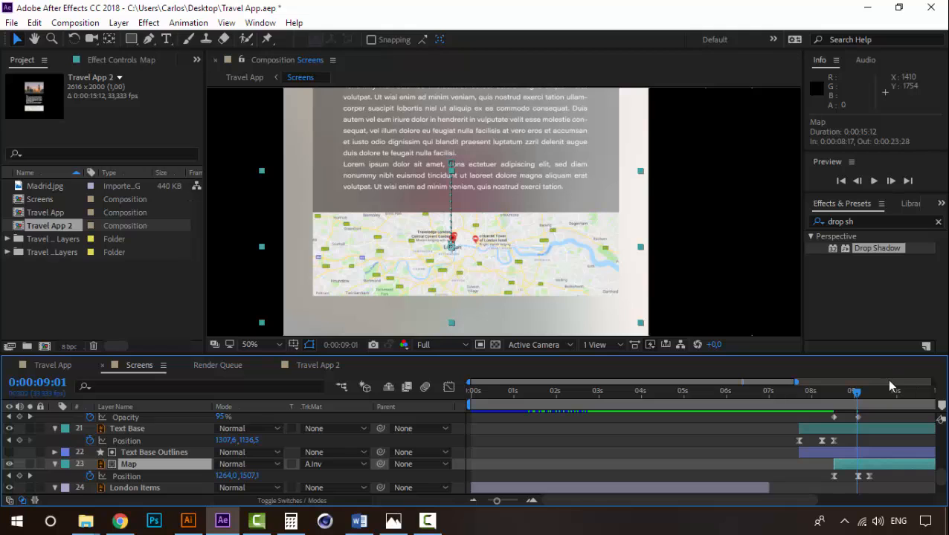
- Preview the matted Map slide-out, playing first from 0:00:08:11 and again from 0:00:08:10
left_click_drag(855, 393, 824, 396)
key("space")
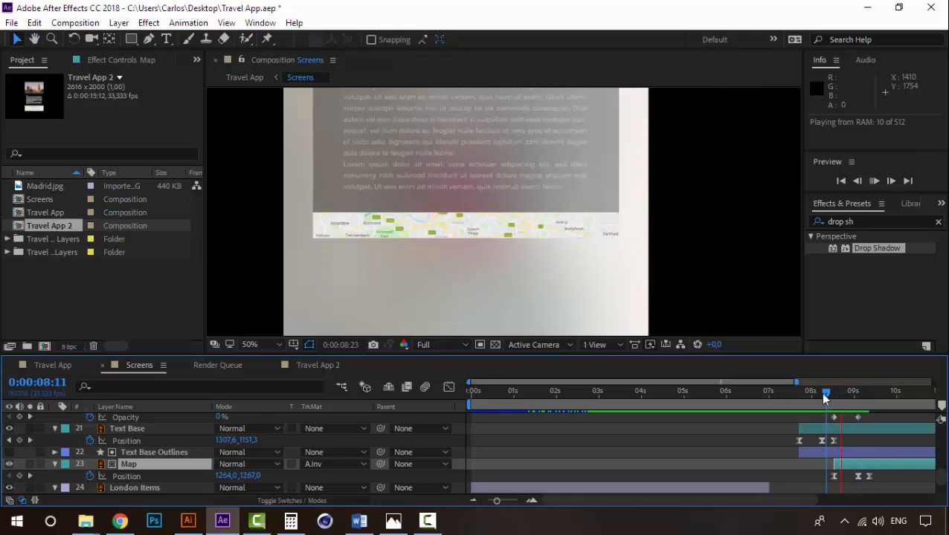
left_click(861, 393)
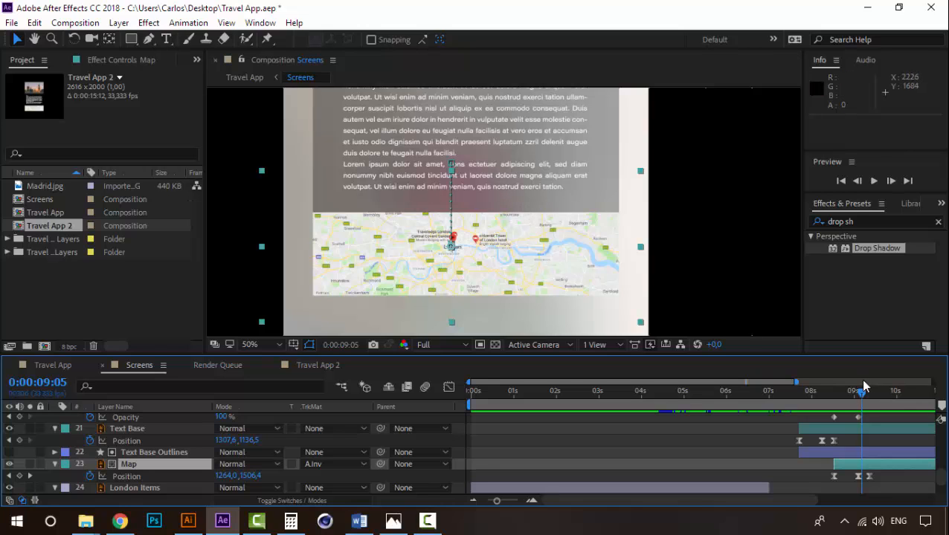
left_click_drag(861, 393, 826, 395)
key("space")
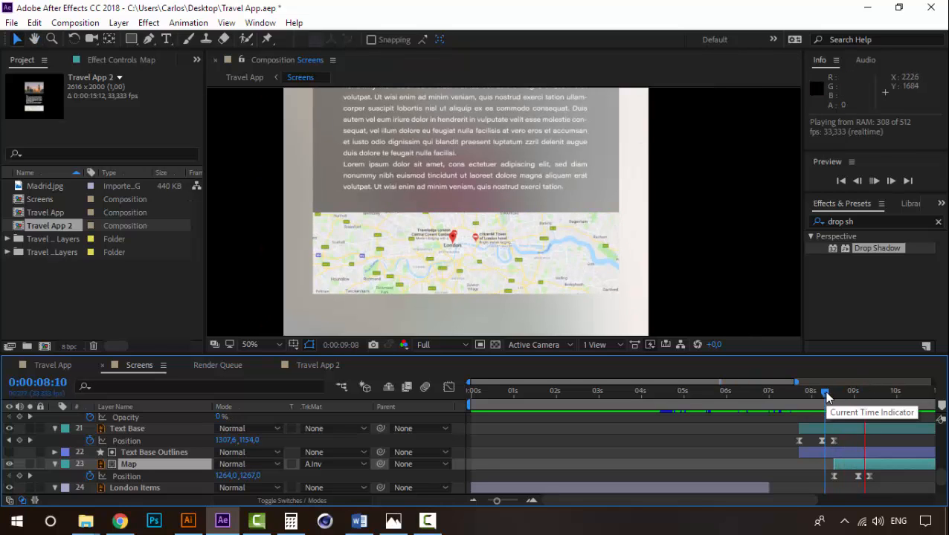
key("space")
- Review the detail screen animation with the whole Screens frame in view, playing from 0:00:08:10 and scrubbing from 0:00:06:28
scroll(513, 219, "down", 3)
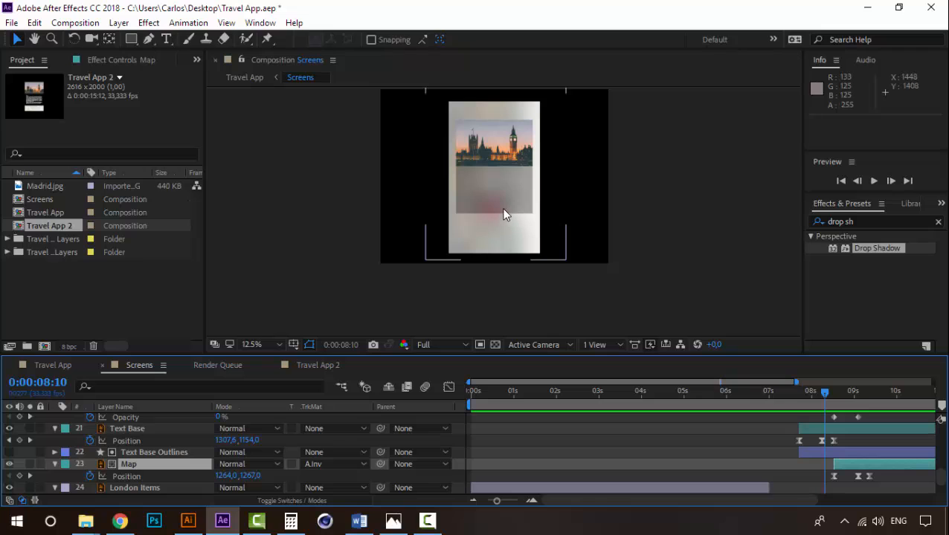
left_click(503, 215)
key("space")
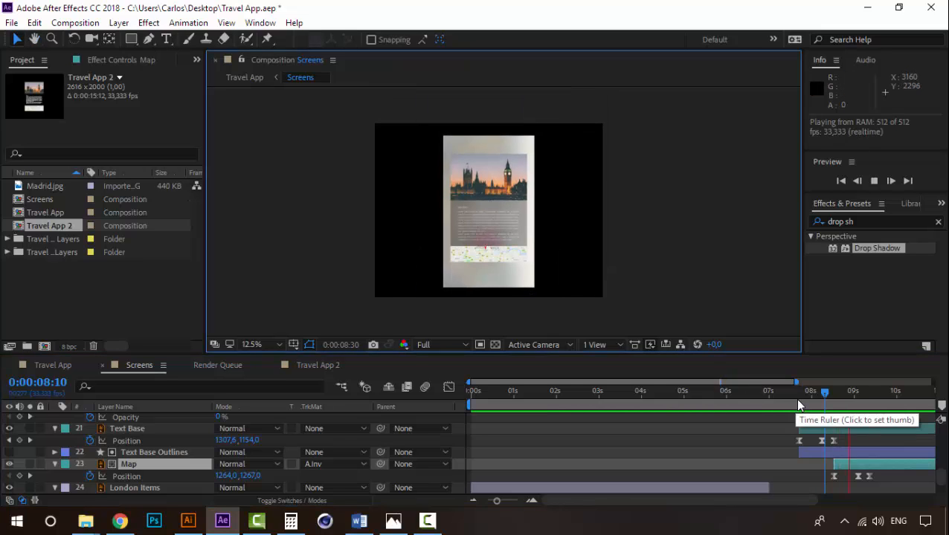
left_click_drag(821, 392, 764, 394)
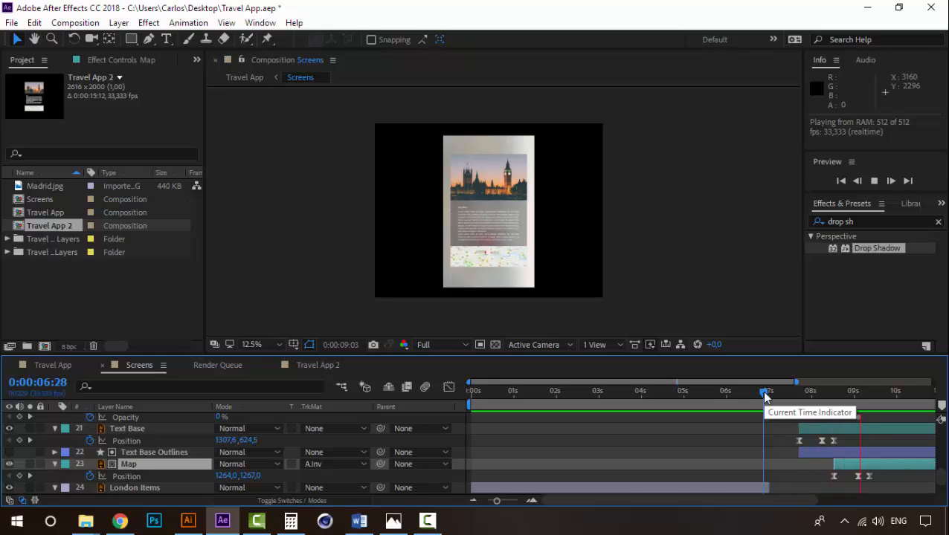
left_click_drag(764, 394, 839, 394)
- Switch to the Travel App composition and preview the animation from 0:00:05:26
left_click(54, 364)
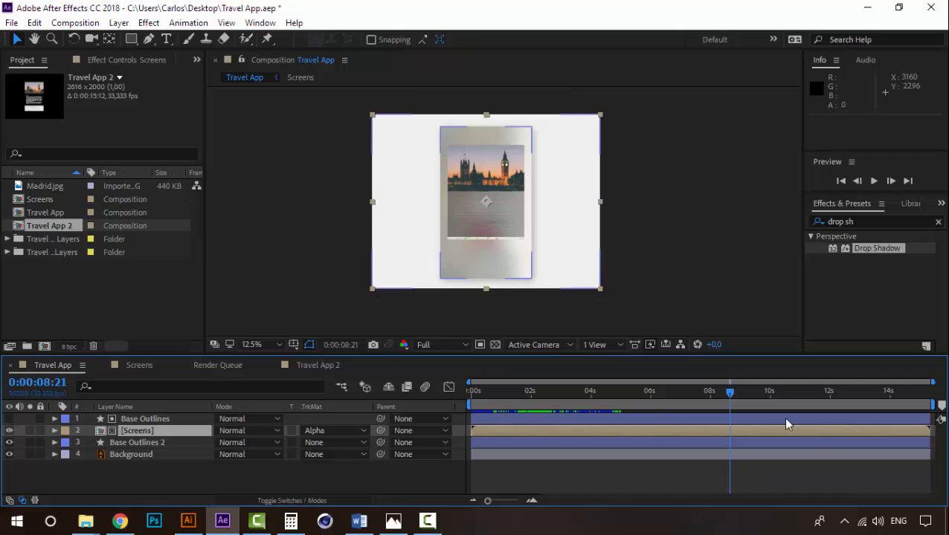
left_click_drag(728, 393, 644, 394)
left_click(678, 394)
key("space")
key("space")
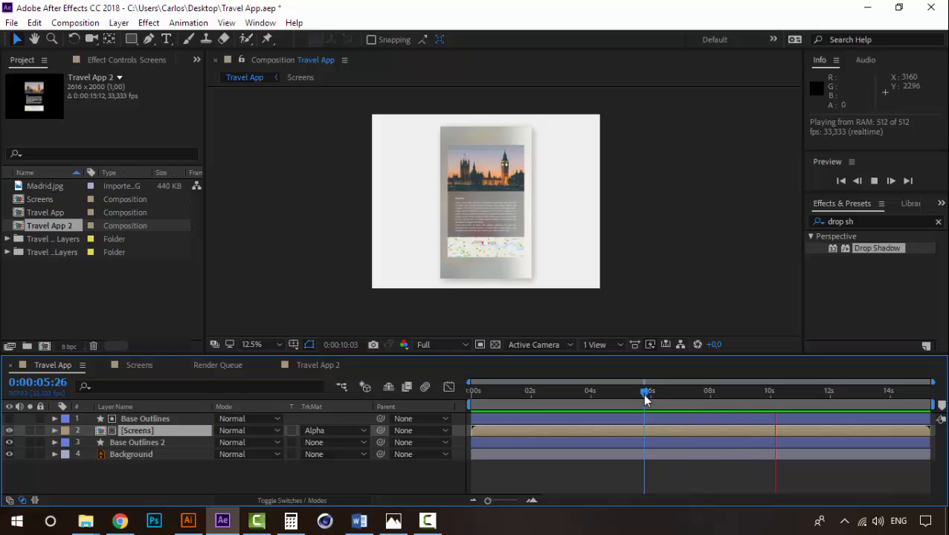
key("space")
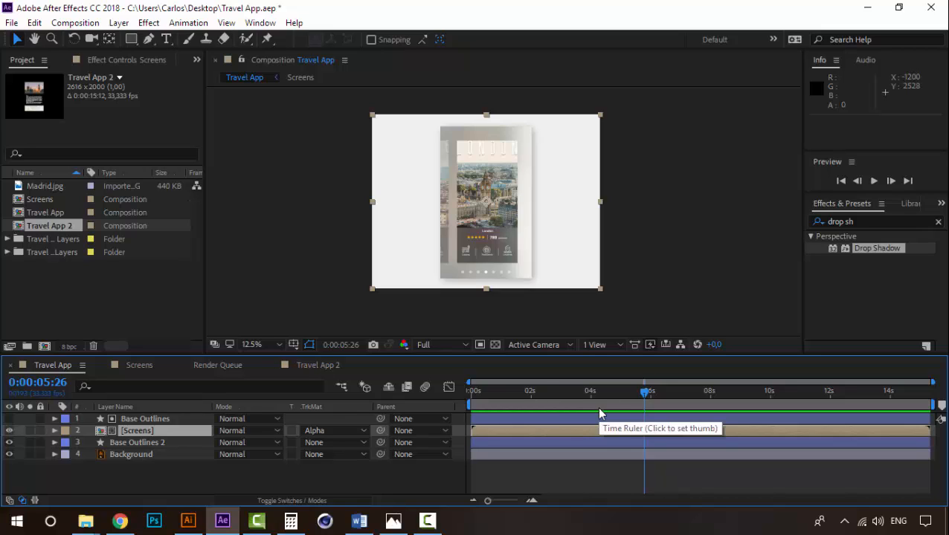
- Close the empty Travel App 2 composition and play the Screens composition from its start
left_click(317, 365)
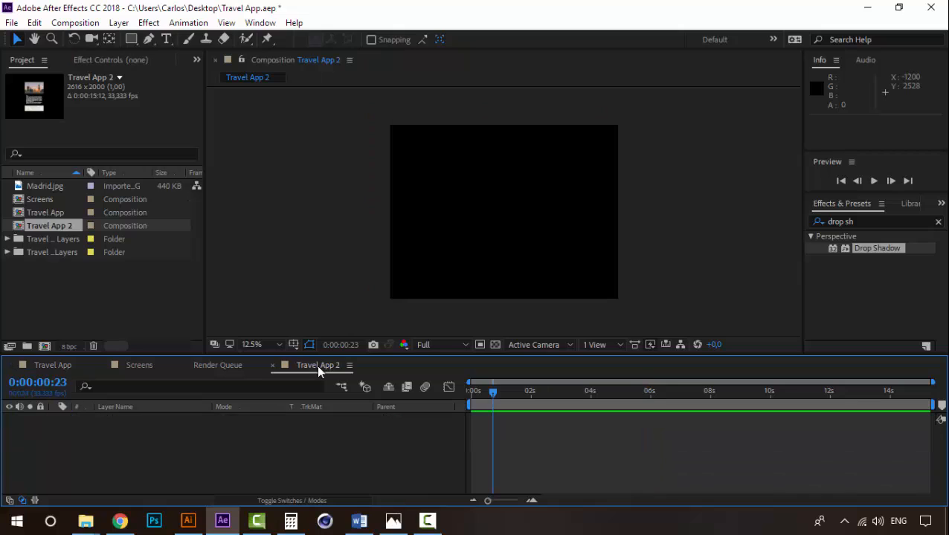
key("ctrl+w")
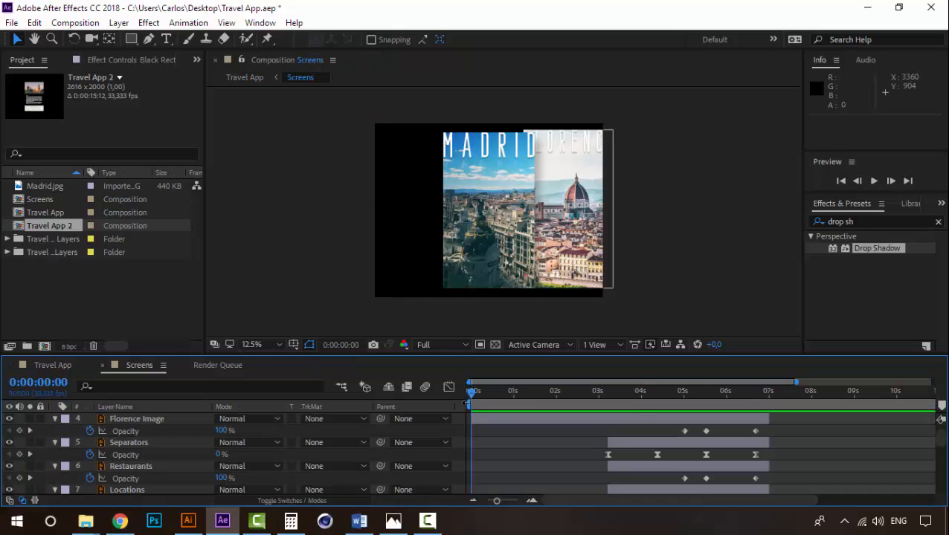
key("space")
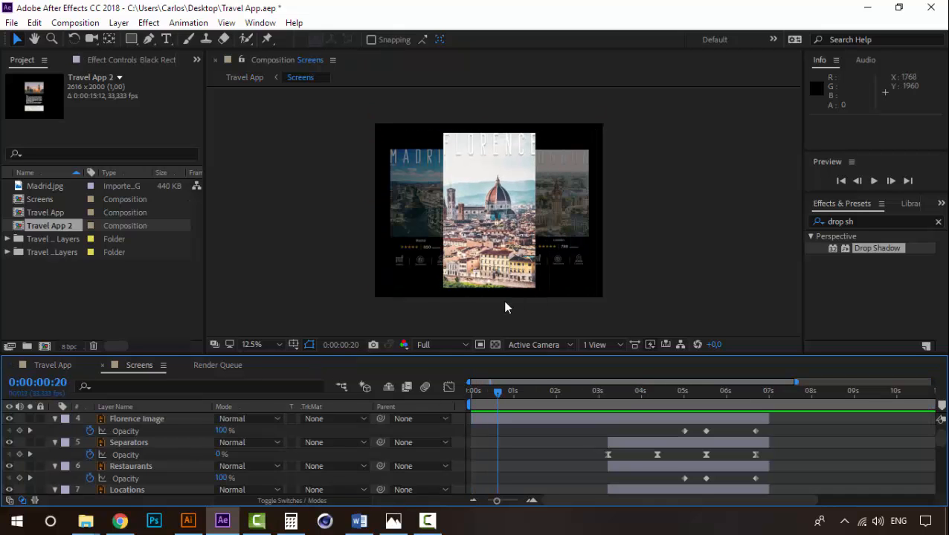
- Examine the Nav Circle and Nav Bar dots below the Florence card, around 0:00:01:24 in the Screens composition
scroll(128, 459, "up", 2)
left_click(132, 442)
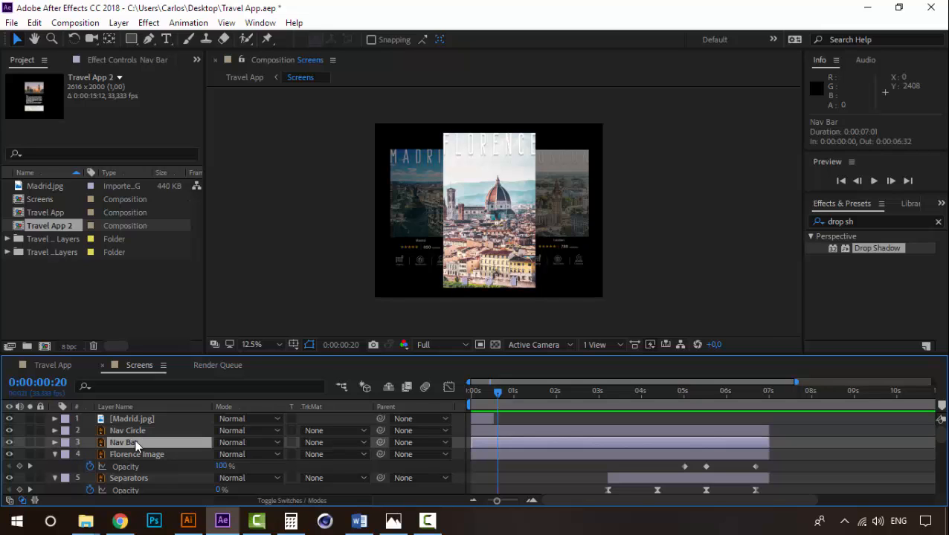
left_click(135, 432, "ctrl")
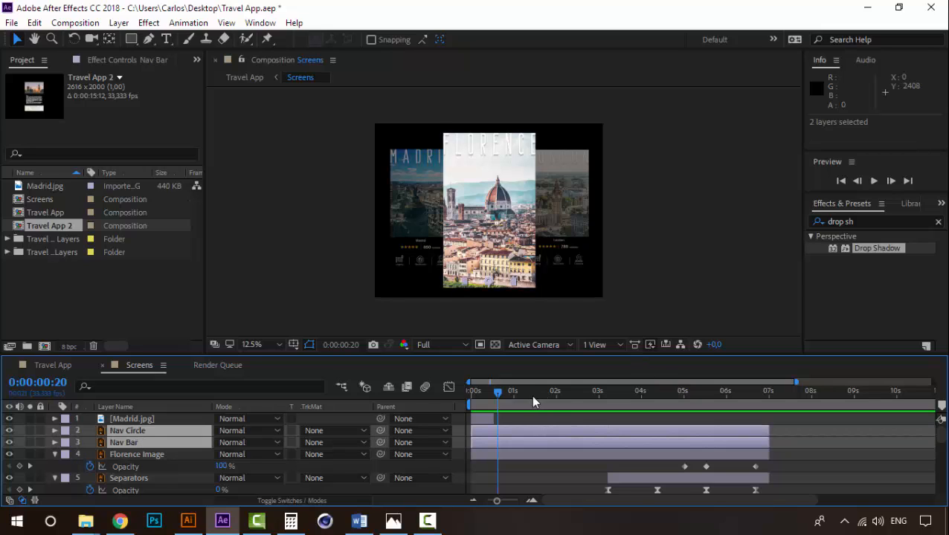
left_click_drag(532, 396, 541, 395)
key("period")
key("h")
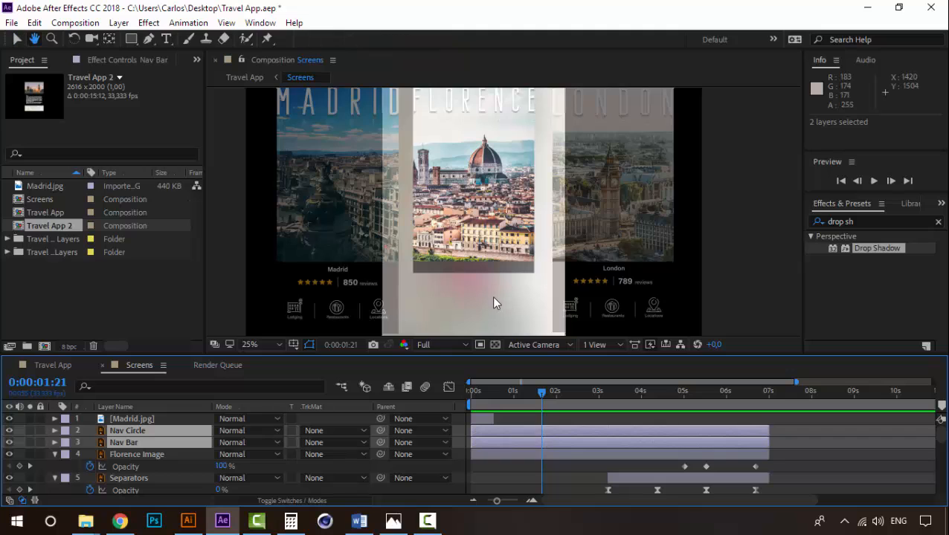
left_click_drag(491, 296, 491, 210)
key("v")
mouse_move(539, 395)
left_mouse_down()
mouse_move(482, 400)
mouse_move(529, 400)
mouse_move(544, 389)
left_mouse_up()
- Reorder Nav Circle and Nav Bar to sit between London Rectangle and Base, and go to 0:00:05:00 with the dots enlarged
left_click(146, 422)
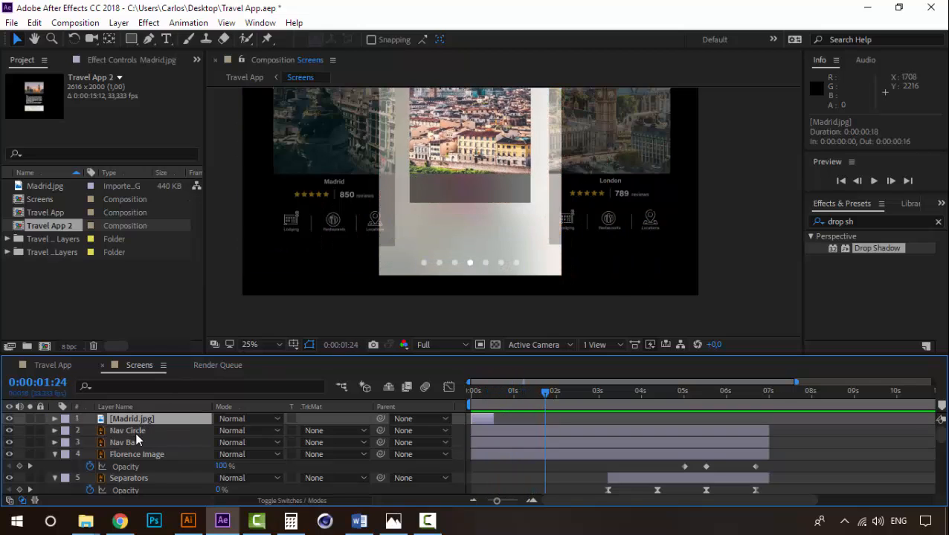
left_click(134, 432)
left_click(128, 441, "shift")
left_click_drag(135, 434, 146, 487)
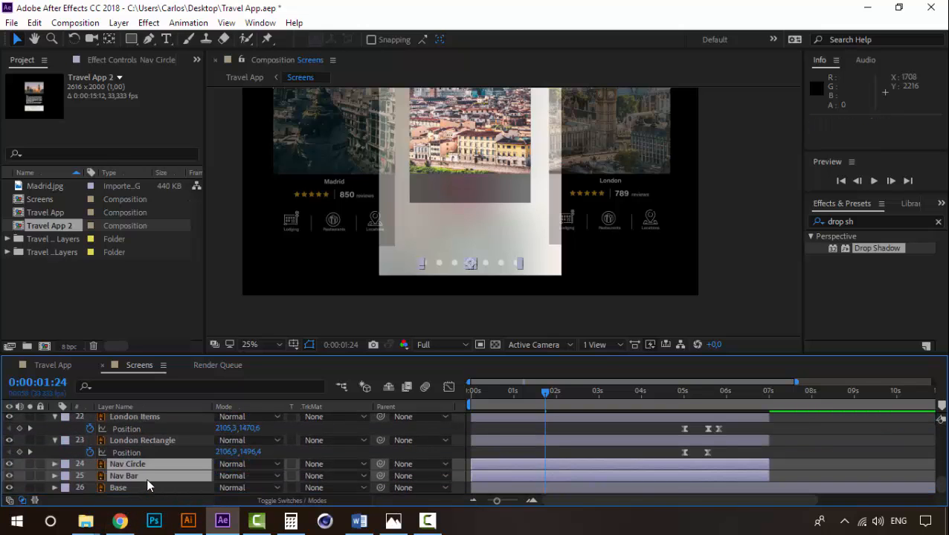
left_click_drag(541, 401, 682, 386)
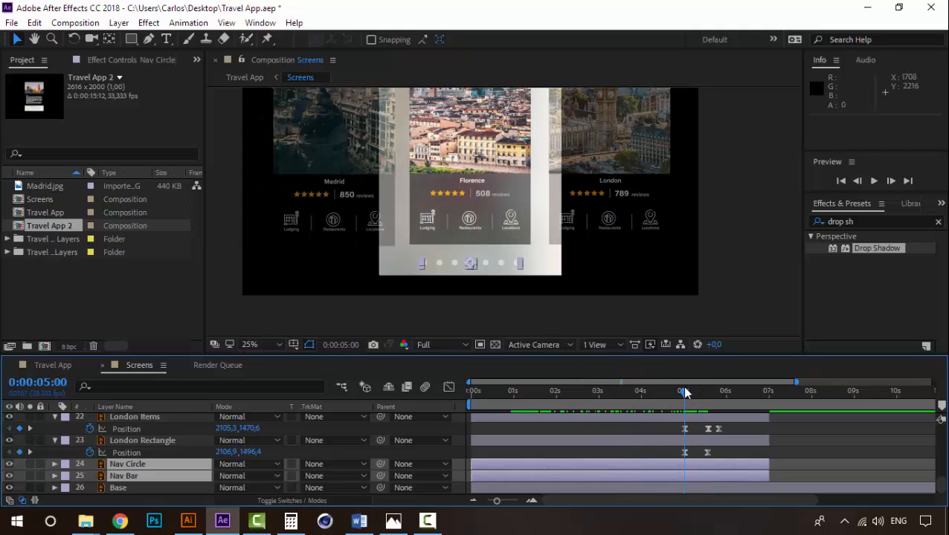
scroll(494, 252, "up", 2)
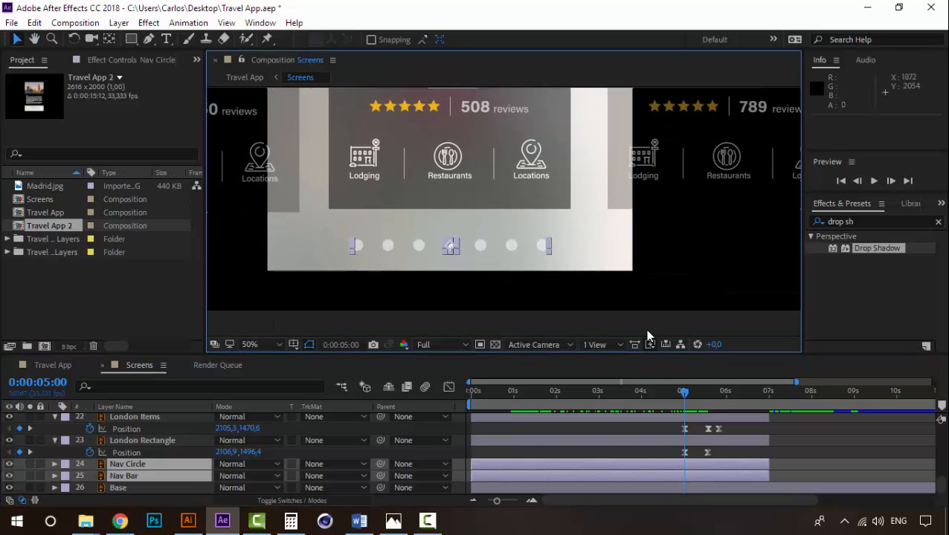
left_click_drag(451, 245, 482, 246)
left_click(612, 327)
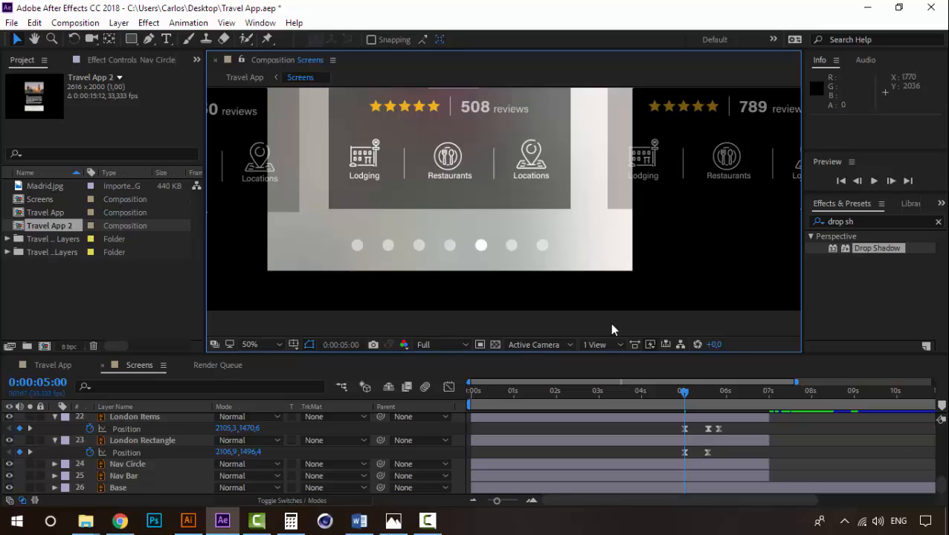
key("ctrl+z")
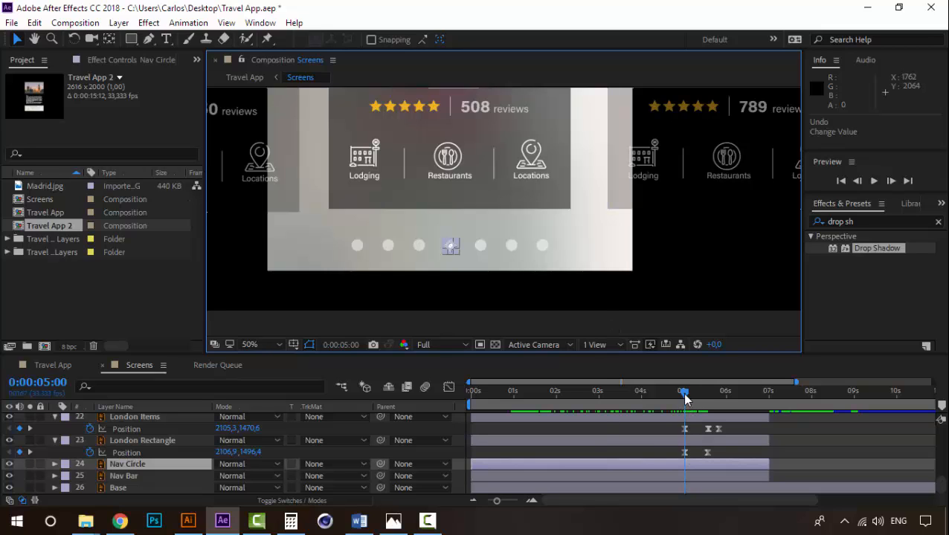
- Add a Position keyframe to the Nav Circle layer at 0:00:05:00 and apply Easy Ease to it
left_click(139, 463)
key("p")
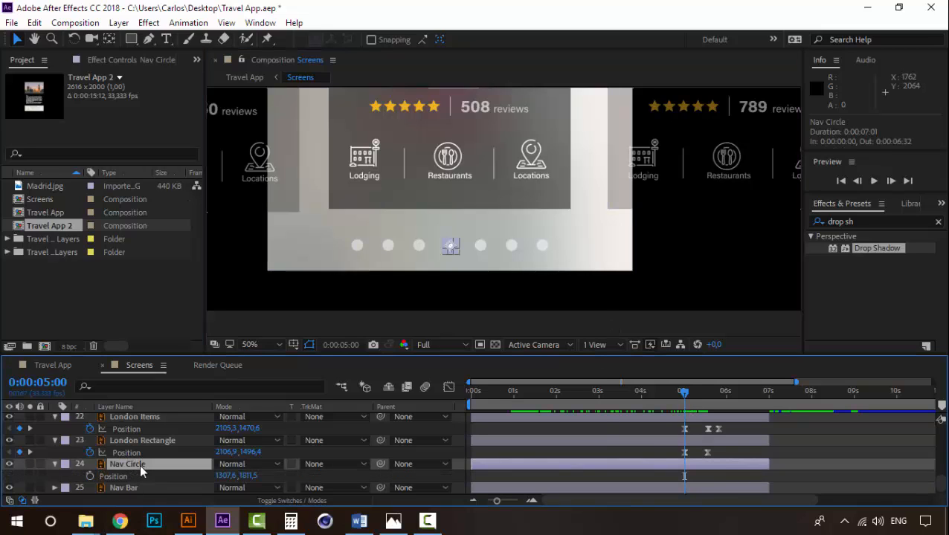
left_click(90, 476)
left_click(708, 400)
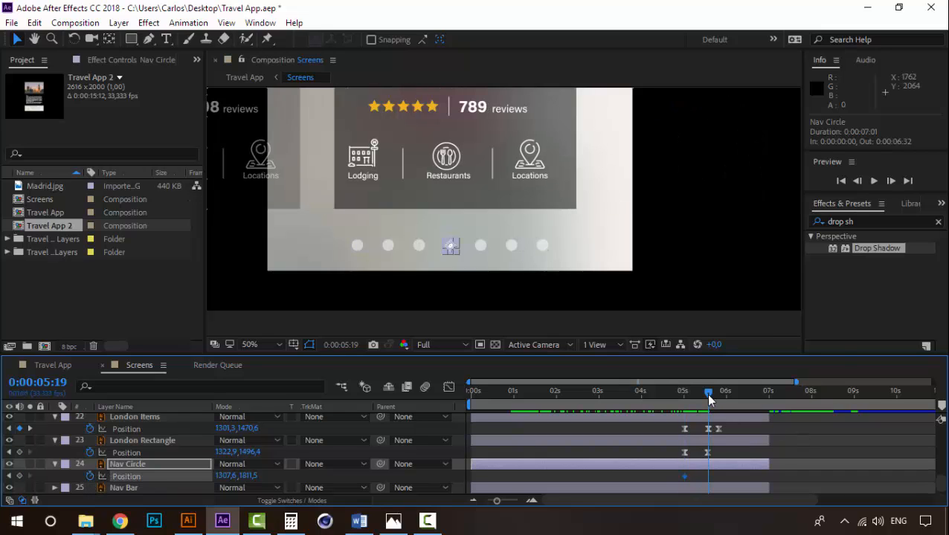
right_click(684, 476)
mouse_move(707, 467)
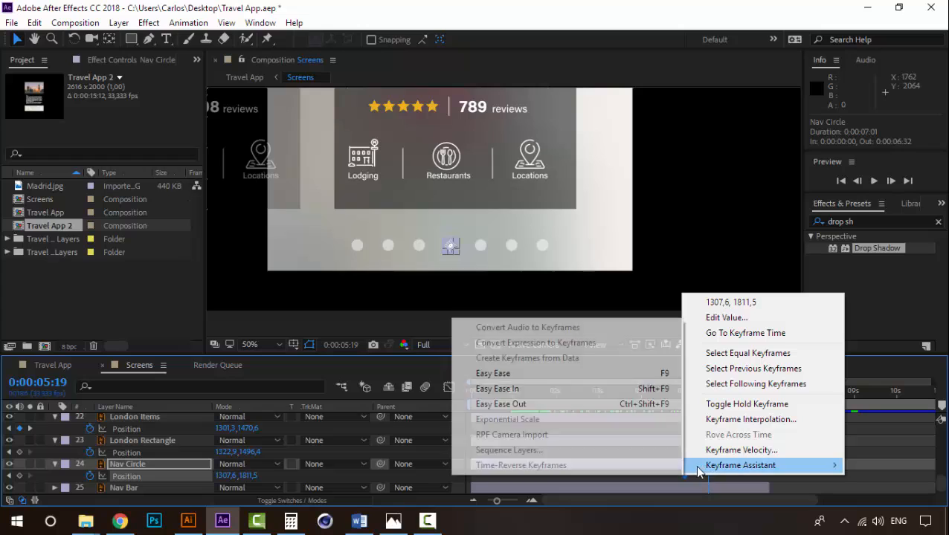
left_click(646, 371)
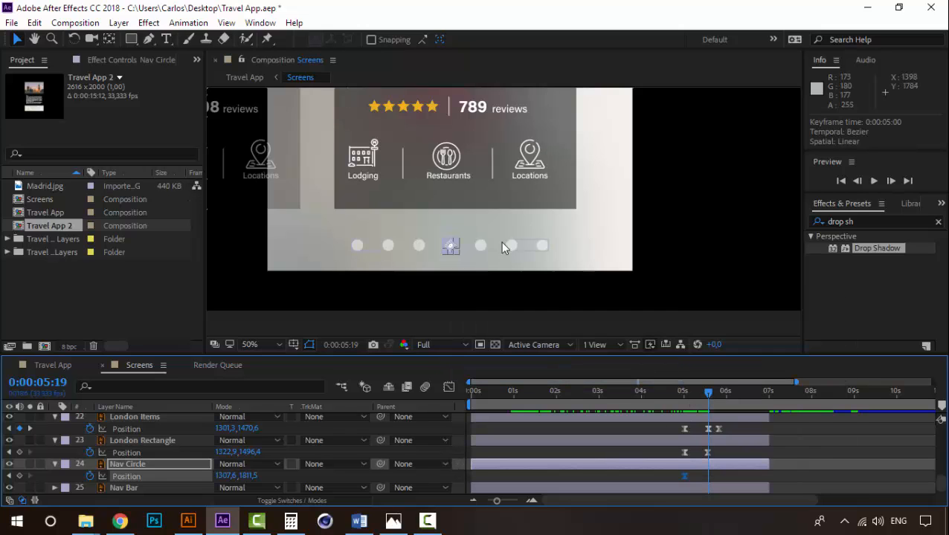
- At 0:00:05:18, move the Nav Circle onto the next dot to the right, at position 1397,6, 1811,5
left_click_drag(683, 394, 708, 395)
scroll(463, 279, "up", 2)
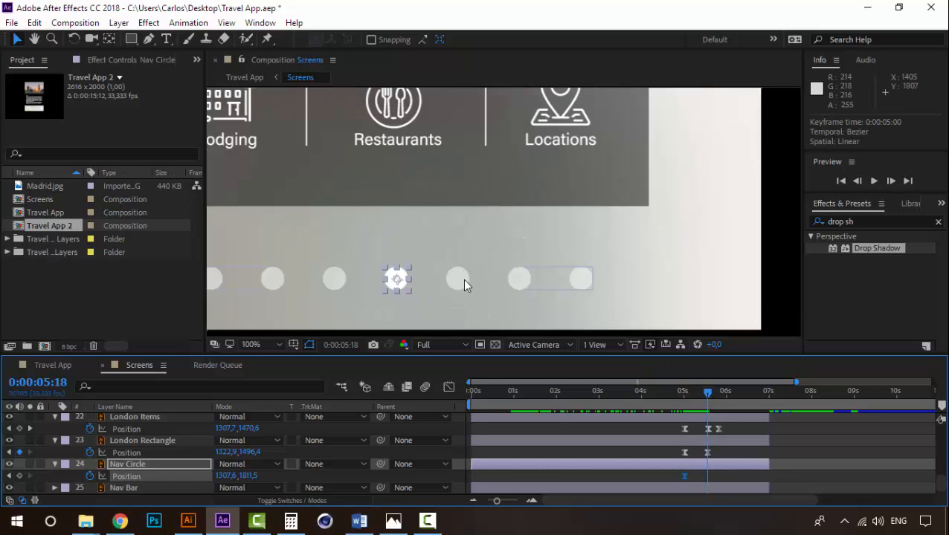
key("ctrl+z")
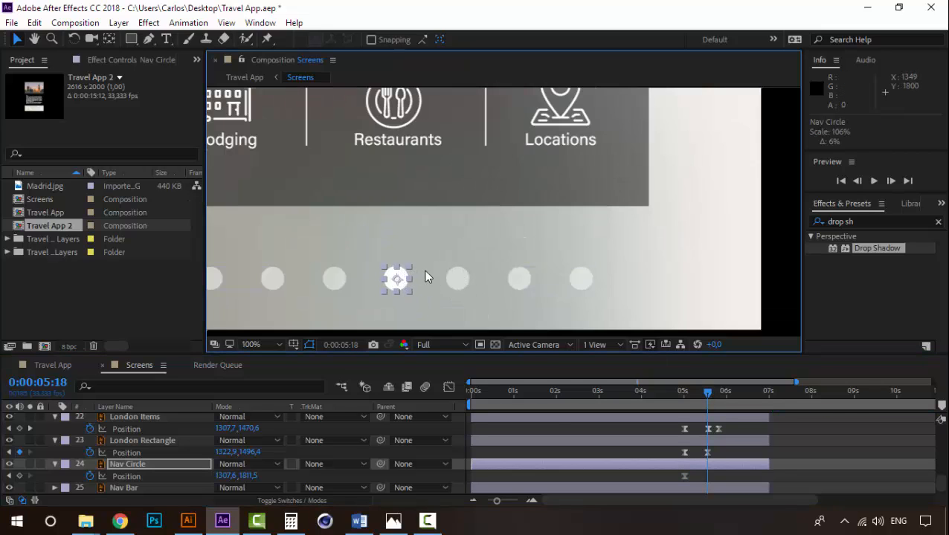
left_click_drag(404, 281, 462, 281)
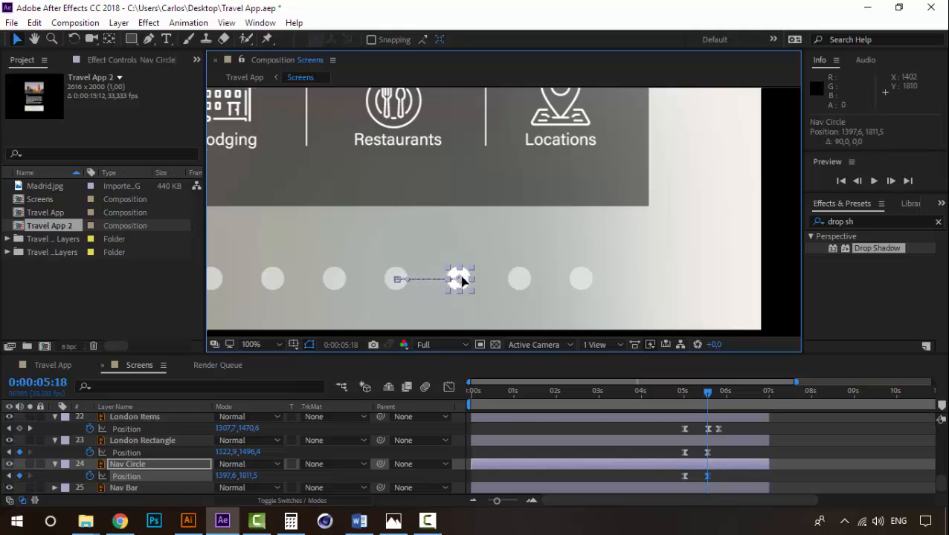
- Preview the Nav Circle's move between dots with the cards in view, playing from 0:00:04:24, 0:00:04:10 and 0:00:04:32
left_click(671, 392)
key("space")
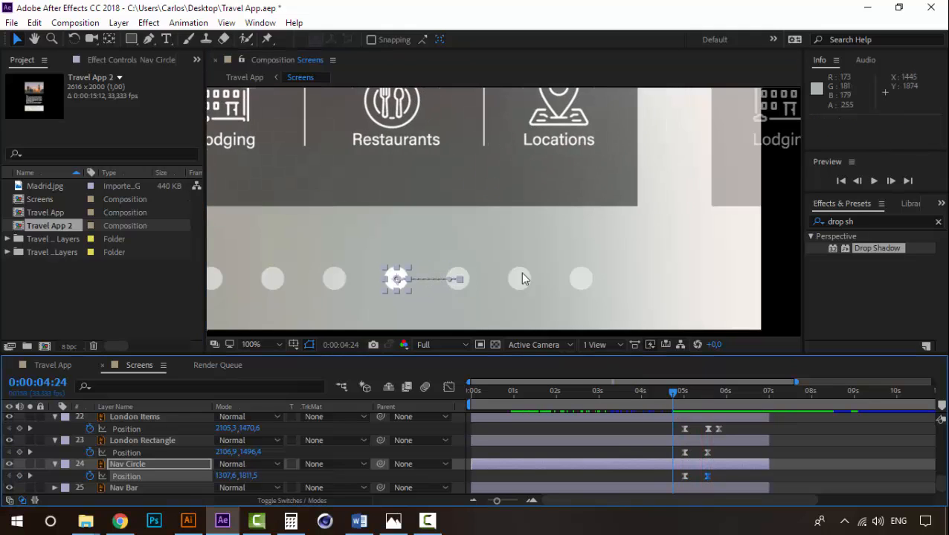
key("space")
scroll(521, 272, "down", 4)
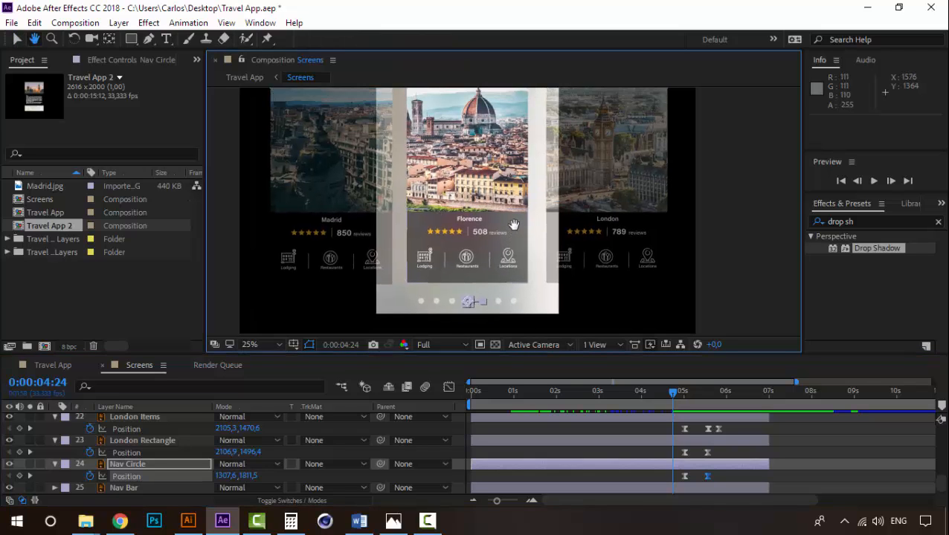
key("space")
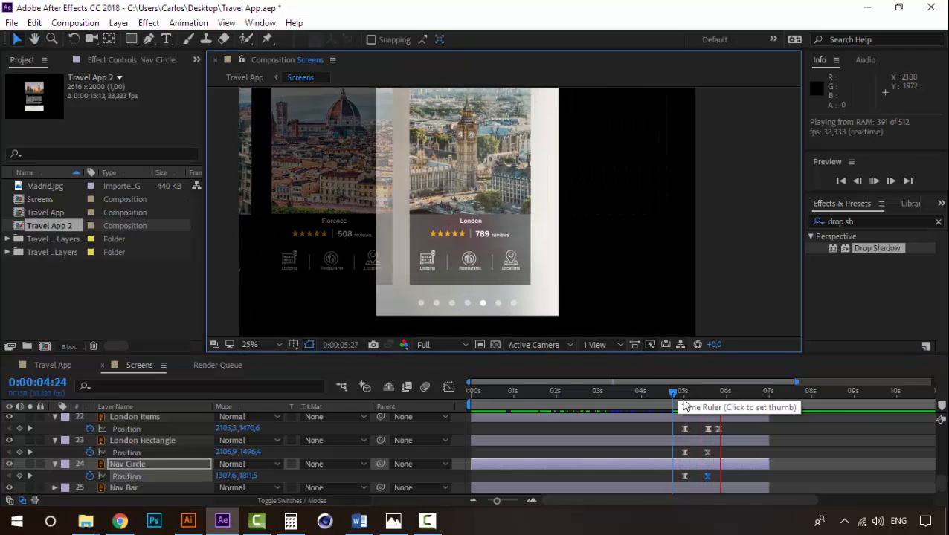
left_click_drag(673, 393, 662, 398)
key("space")
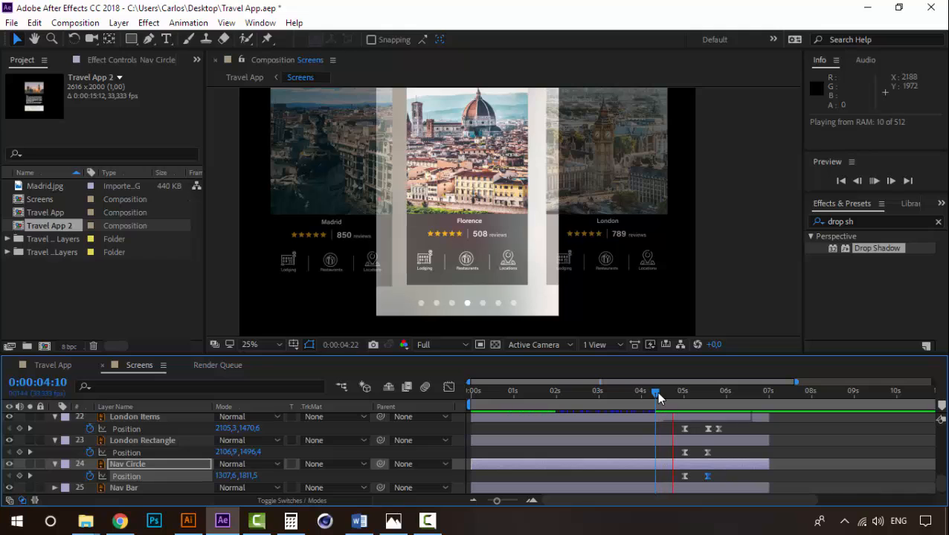
key("space")
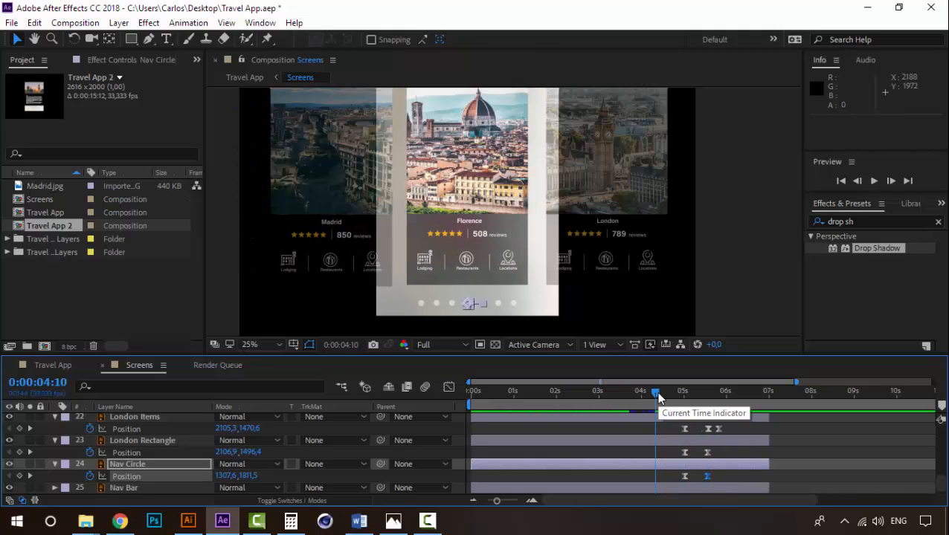
left_click_drag(658, 398, 686, 382)
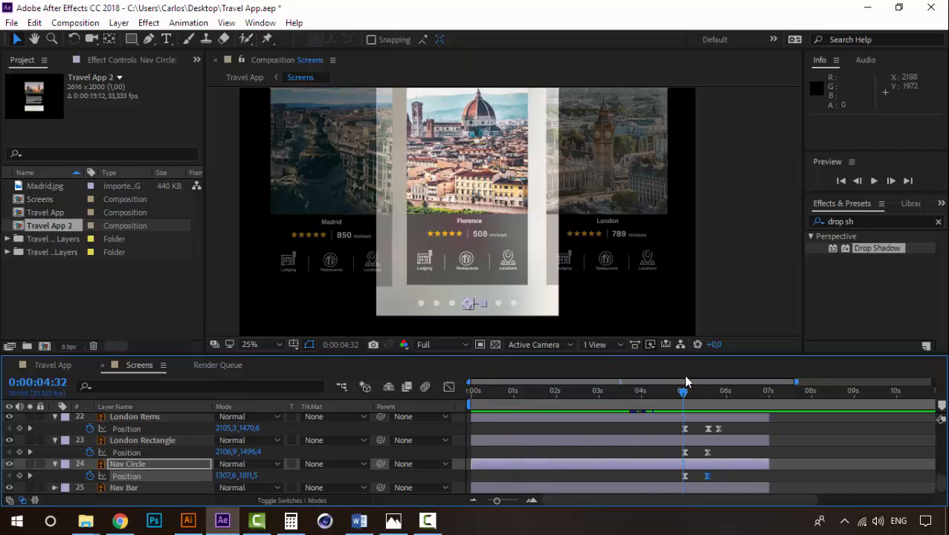
key("space")
mouse_move(680, 397)
left_mouse_down()
mouse_move(658, 397)
mouse_move(698, 397)
mouse_move(690, 397)
left_mouse_up()
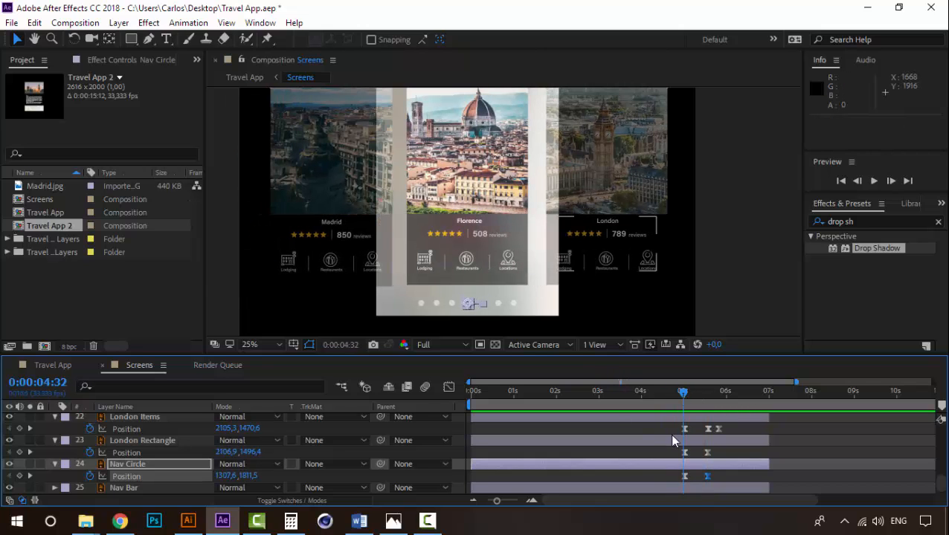
- Apply the Hue/Saturation effect to the Base layer and undo the trial adjustment of its settings
scroll(152, 461, "down", 1)
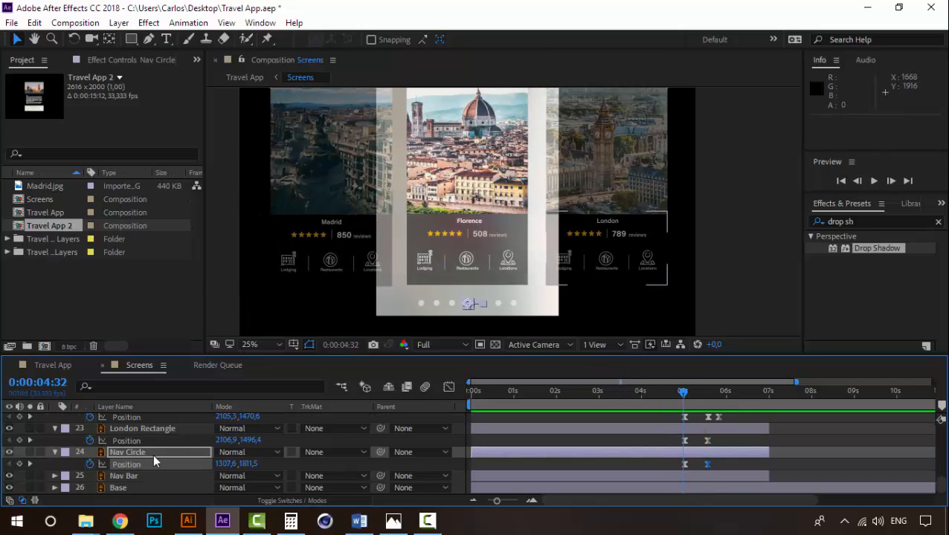
left_click(119, 488)
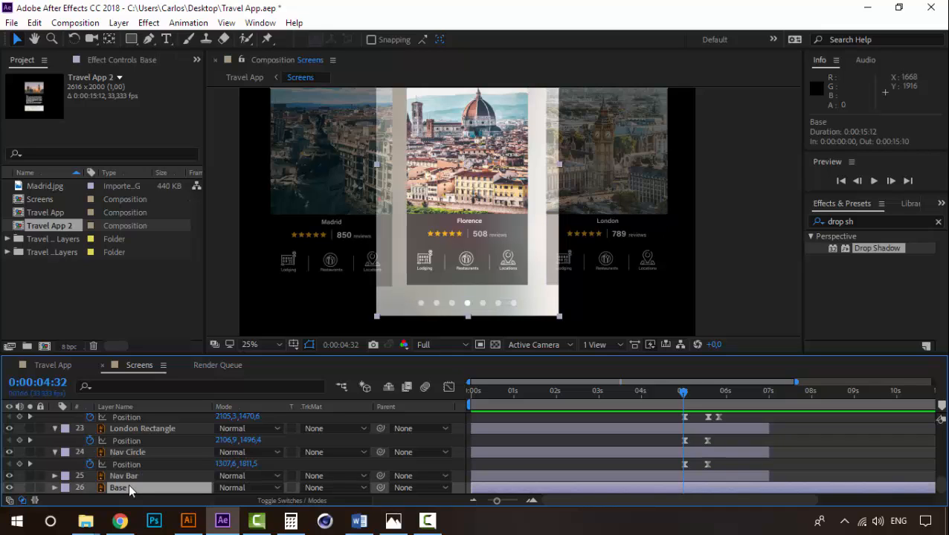
left_click(884, 222)
type("hue")
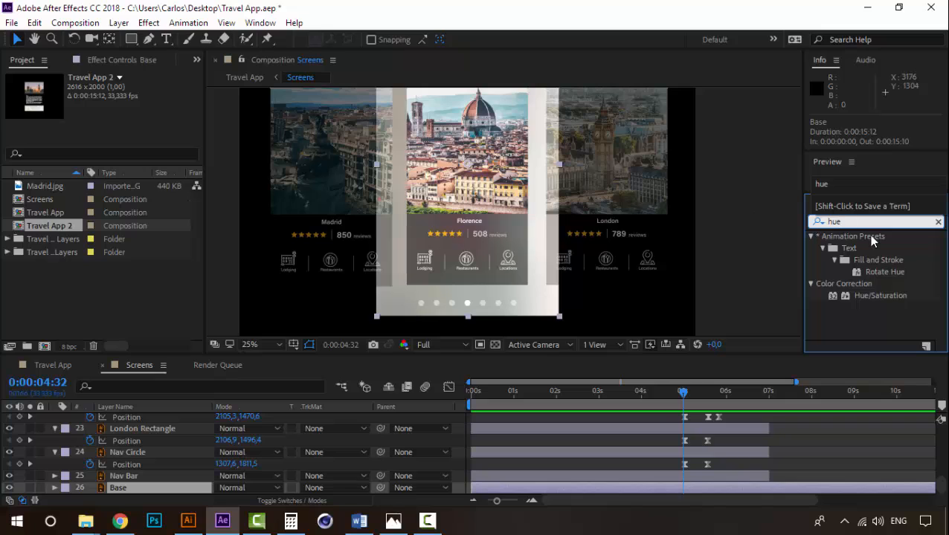
double_click(898, 294)
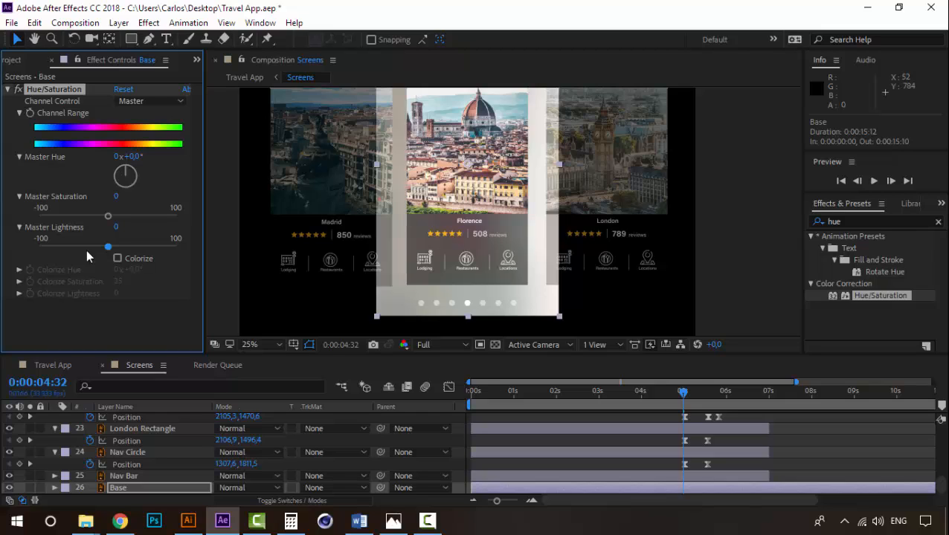
key("ctrl+z")
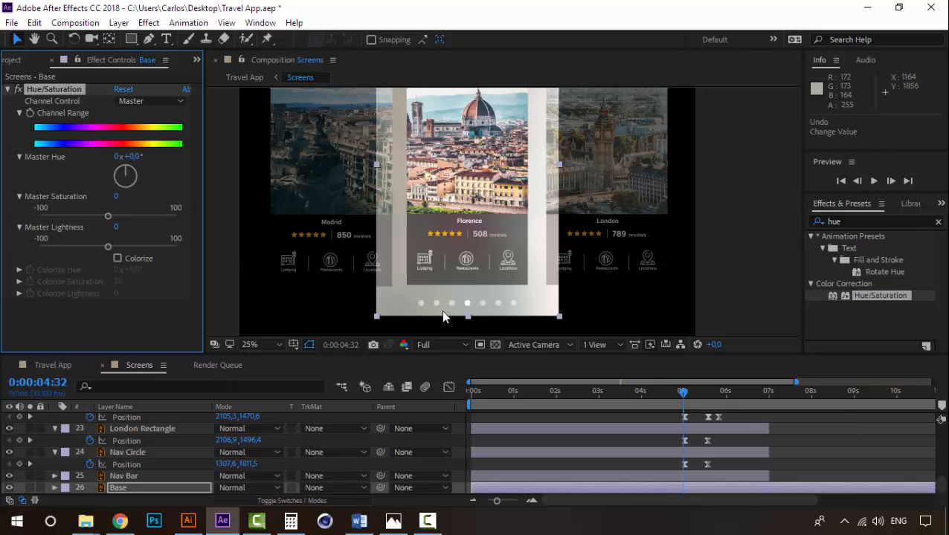
- Keyframe the Base layer's Hue/Saturation Channel Range at 0:00:05:00 and reveal the layer's keyframed properties
mouse_move(678, 396)
left_mouse_down()
mouse_move(707, 397)
mouse_move(684, 403)
left_mouse_up()
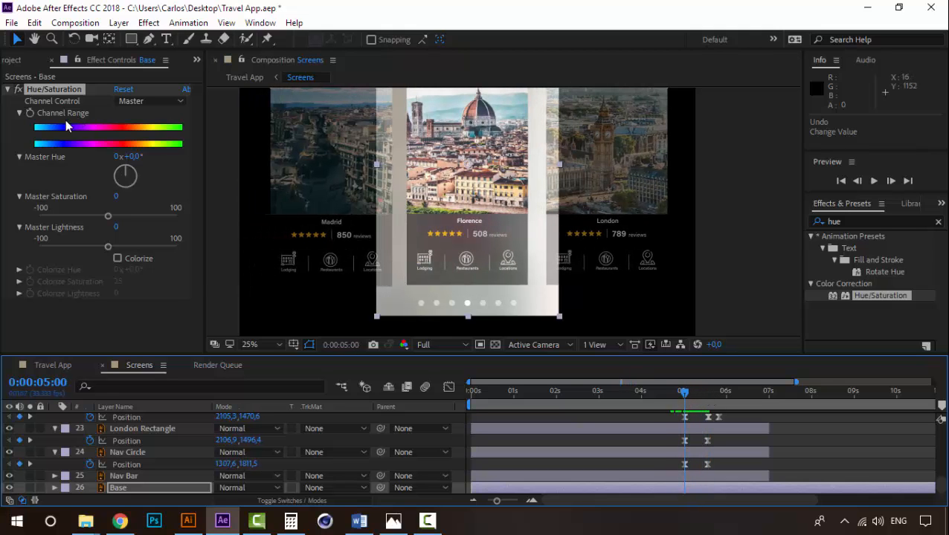
left_click(29, 113)
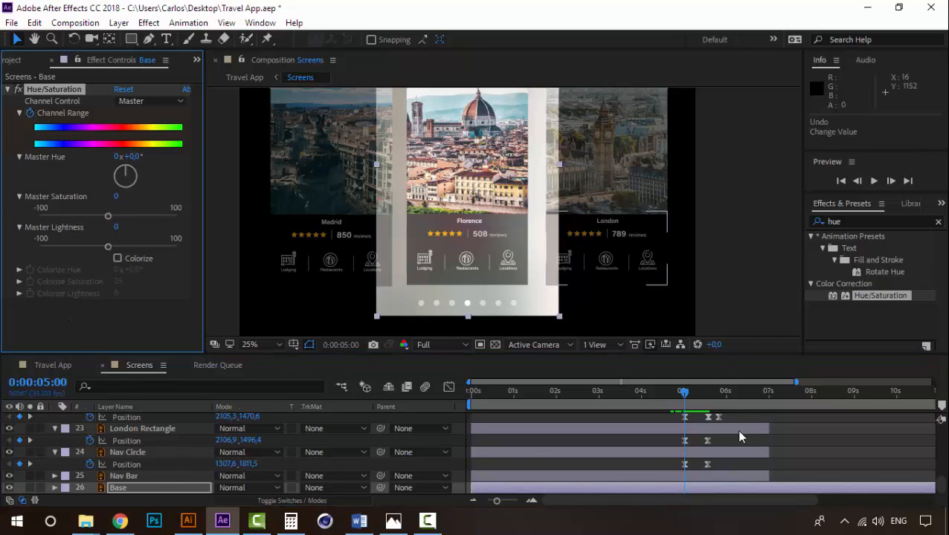
left_click(127, 489)
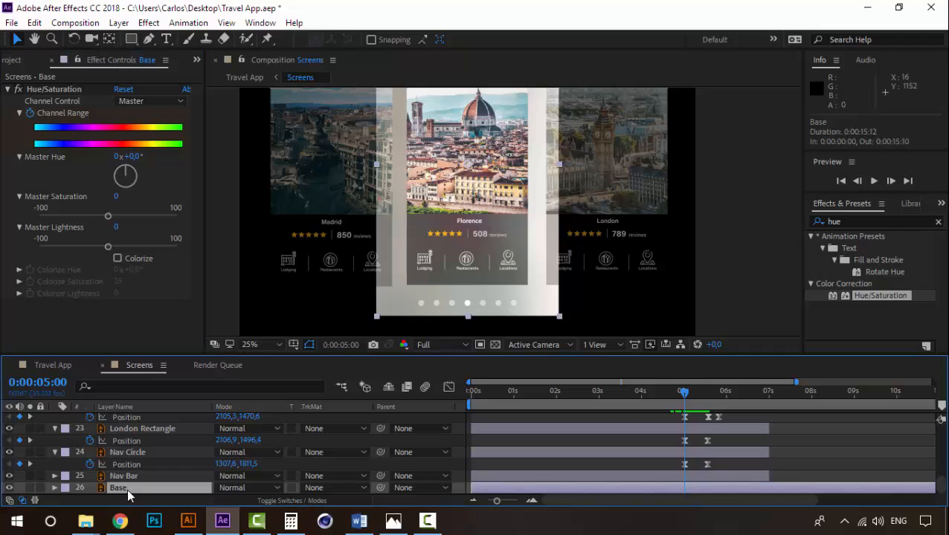
key("u")
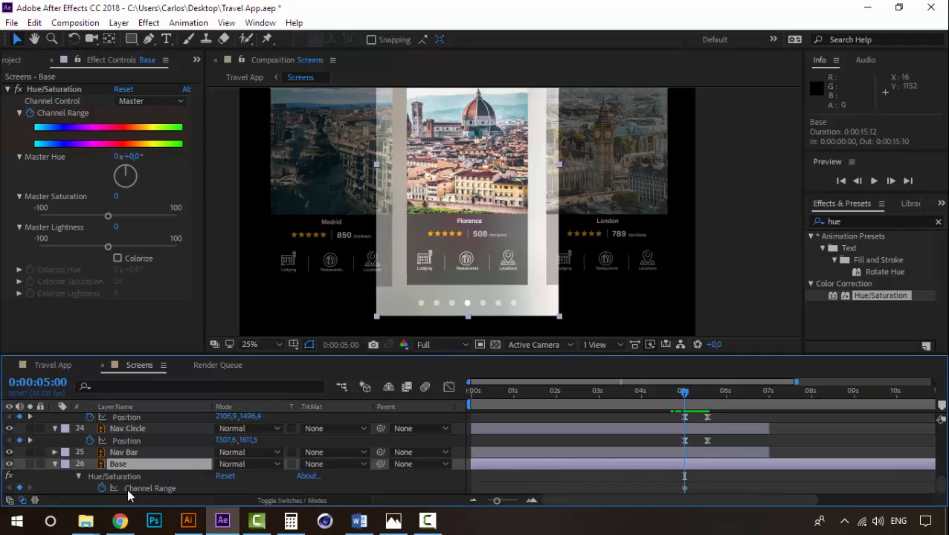
- At 0:00:05:19, set the Base layer's Master Hue to -229,0°
left_click(709, 392)
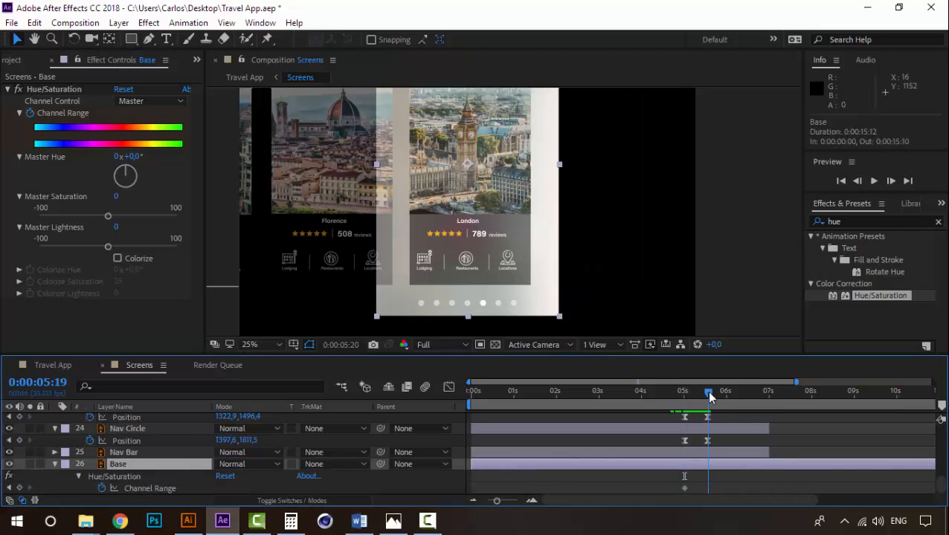
key("Page_Up")
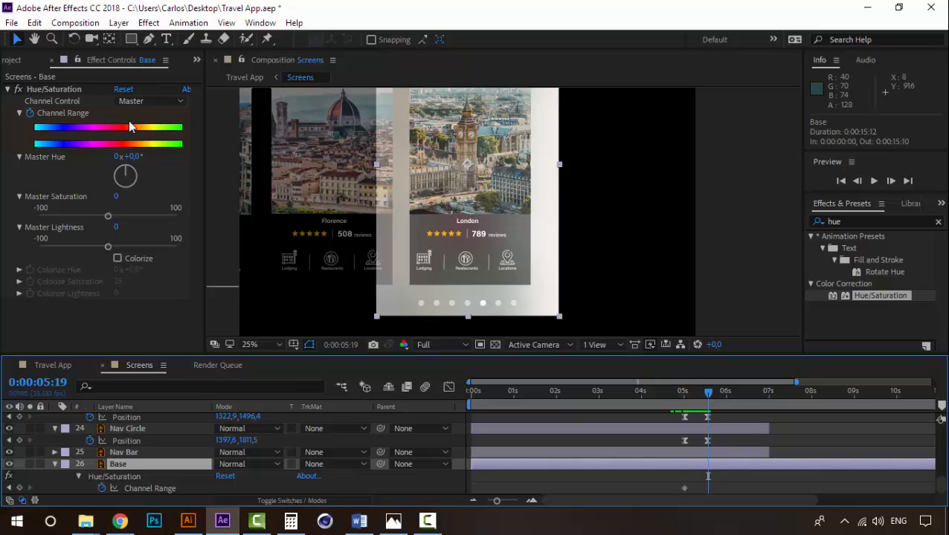
left_click_drag(124, 177, 139, 193)
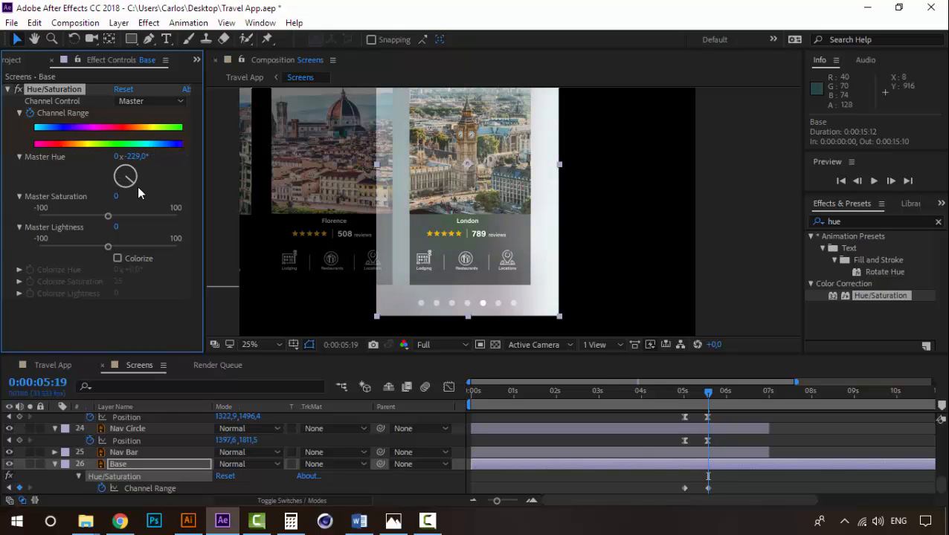
- Preview the Base layer's hue change during the Florence-to-London card transition, playing from 0:00:04:29
left_click(682, 390)
key("space")
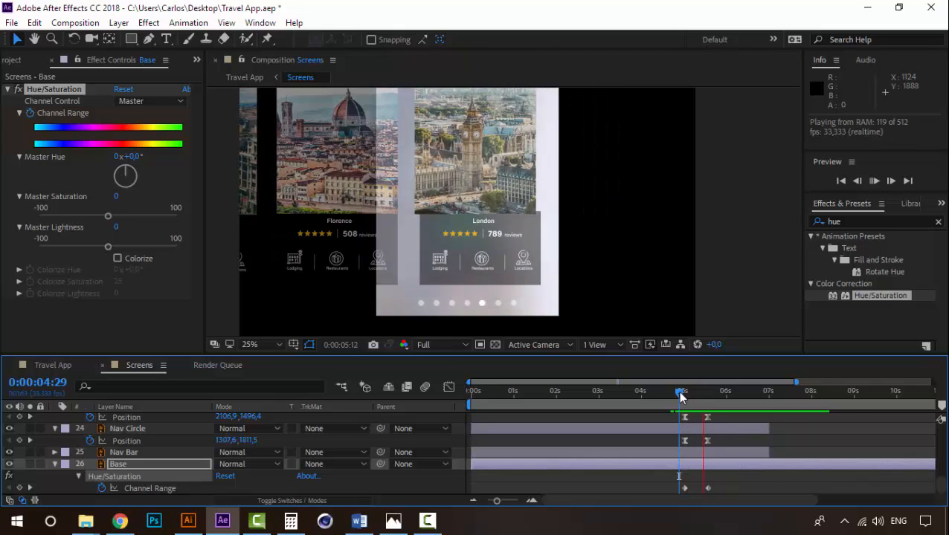
left_click(711, 393)
- Keyframe the Base layer's unchanged Channel Range at 0:00:06:32 and set its Master Hue to -98,0° at 0:00:07:25
left_click_drag(711, 393, 770, 389)
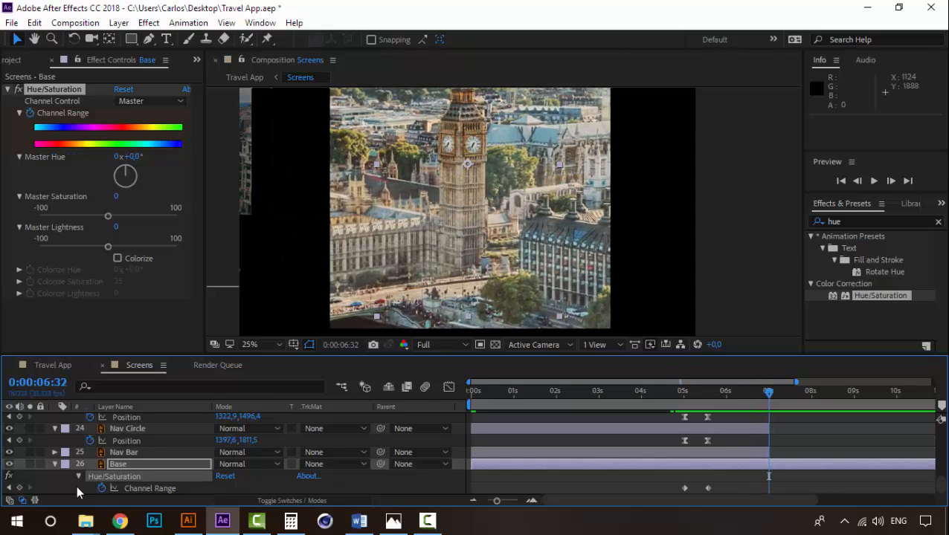
left_click(20, 488)
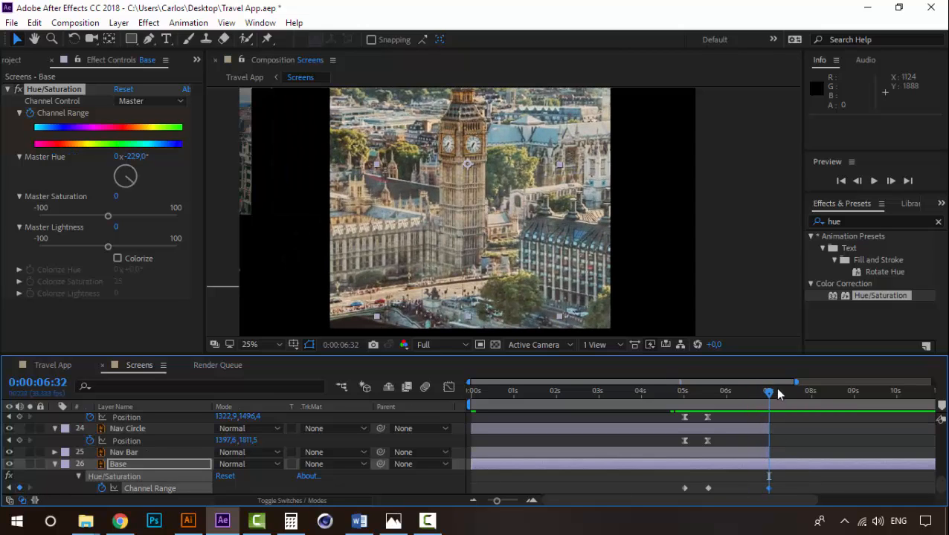
left_click_drag(770, 396, 804, 395)
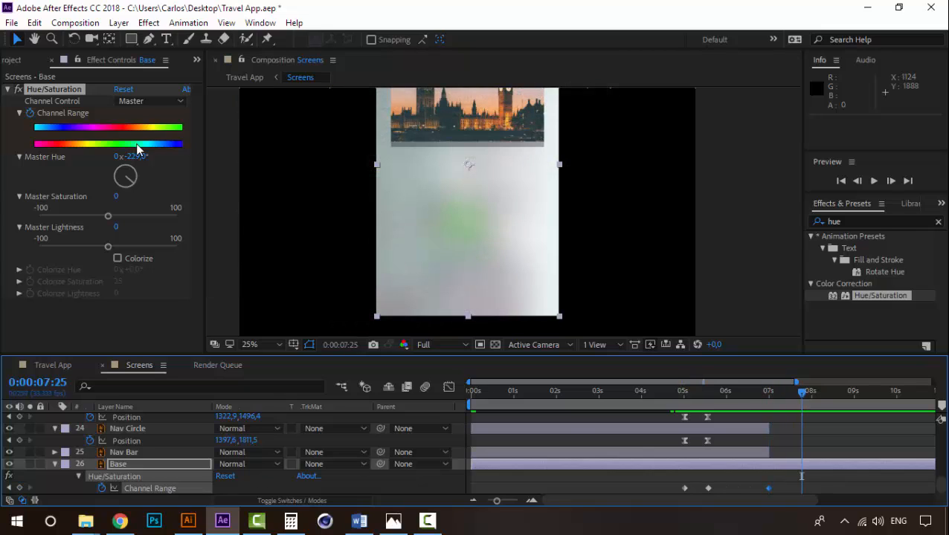
left_click_drag(124, 188, 113, 183)
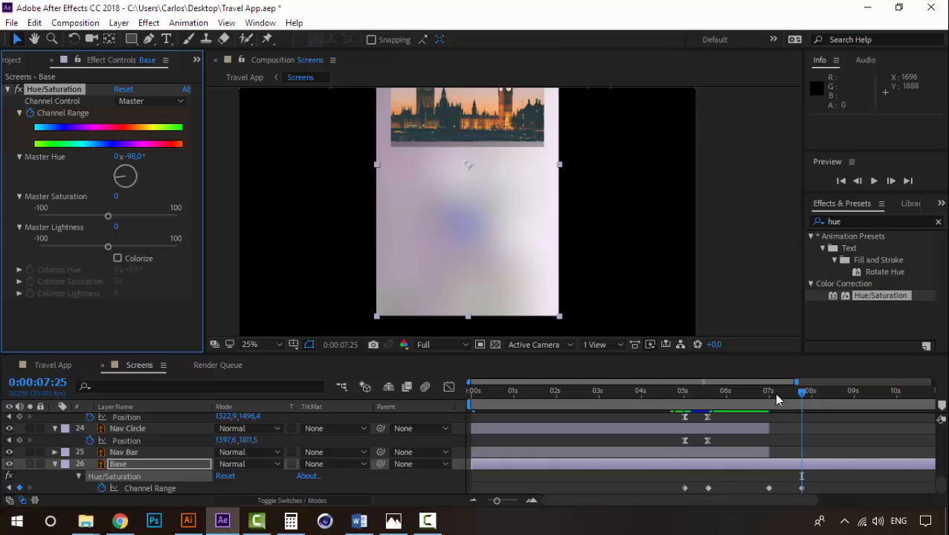
- Preview the Base layer's hue changes in Screens, playing from 0:00:06:12 and 0:00:04:07
left_click(743, 394)
key("space")
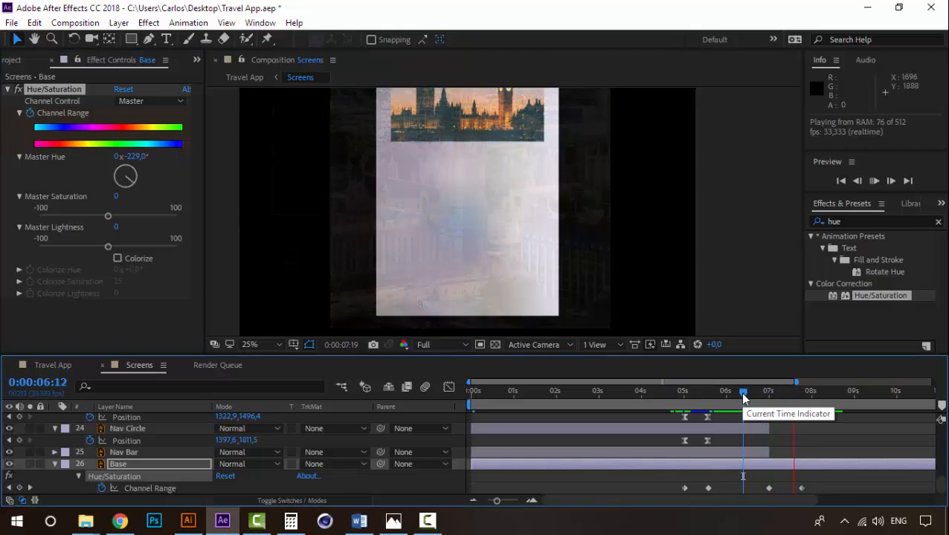
left_click_drag(743, 394, 669, 394)
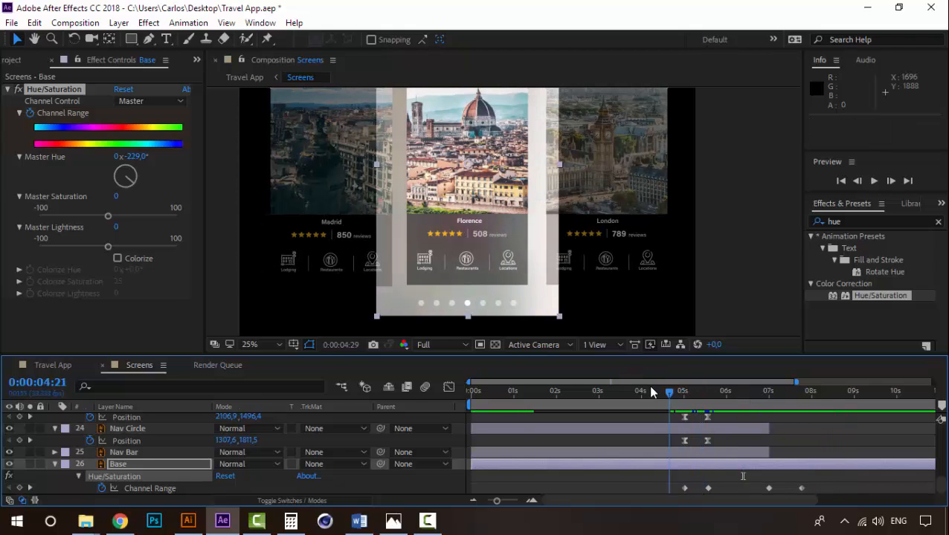
left_click(651, 392)
key("space")
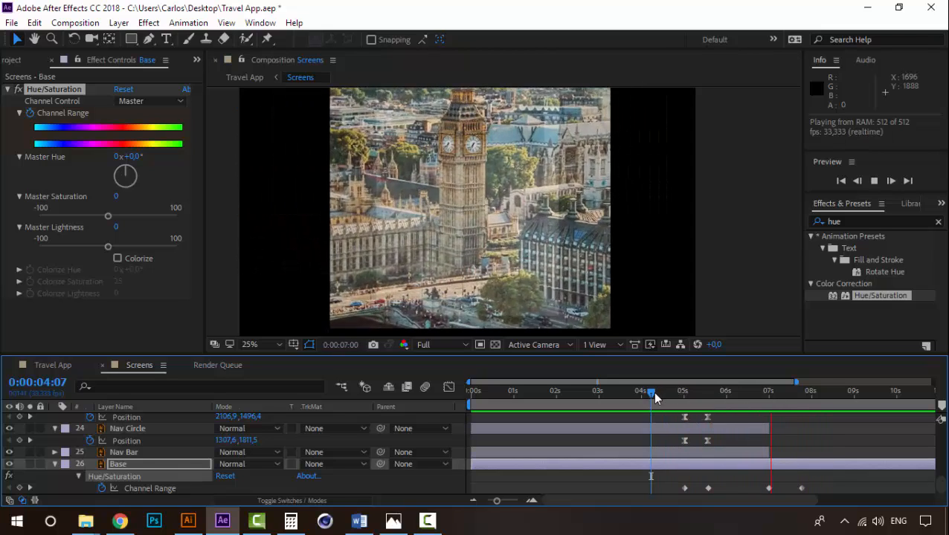
left_click(729, 394)
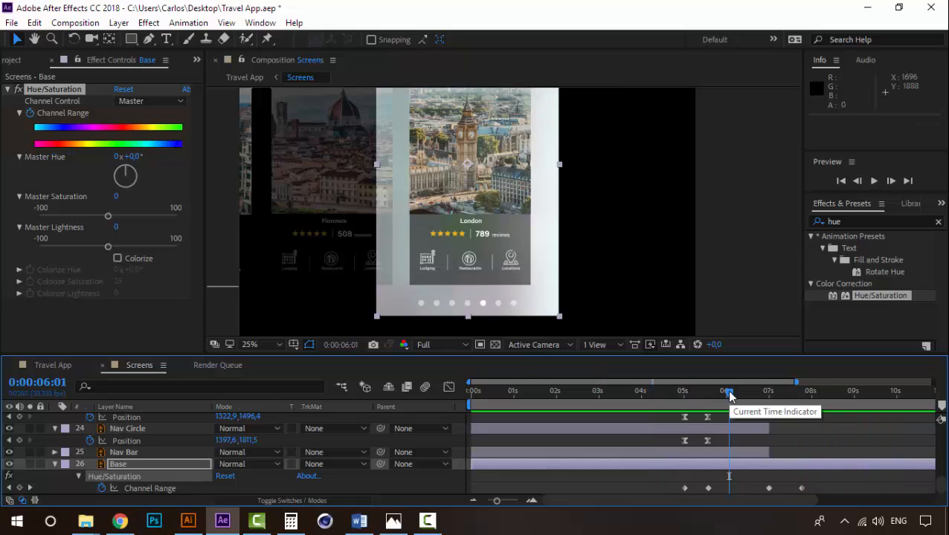
- Open the Travel App composition and review the Madrid, Florence and London screens from the start up to 0:00:06:10
left_click(51, 367)
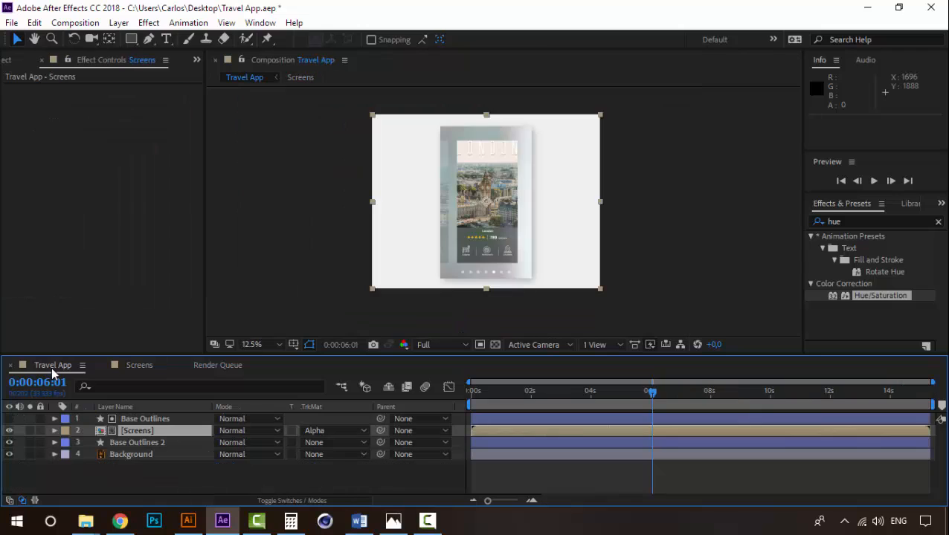
left_click_drag(623, 398, 443, 391)
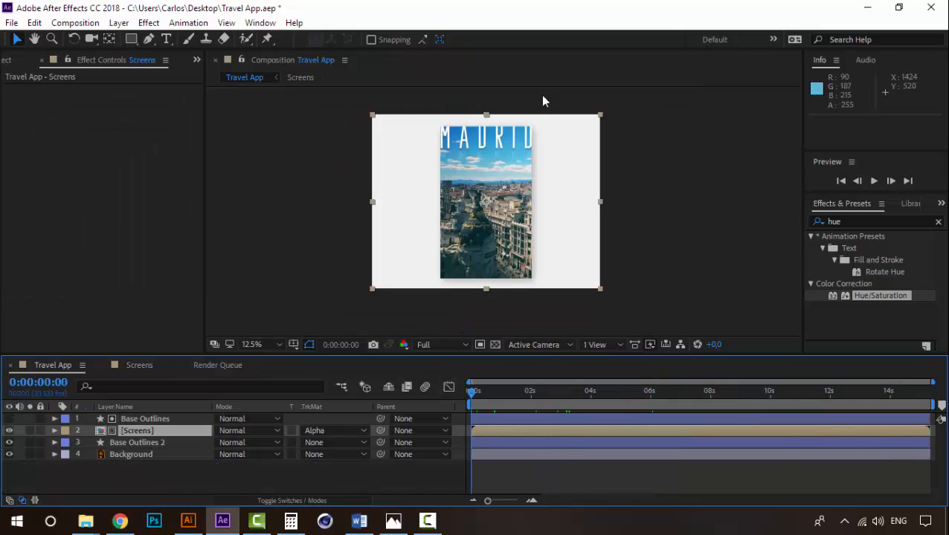
scroll(505, 187, "up", 1)
scroll(505, 187, "down", 1)
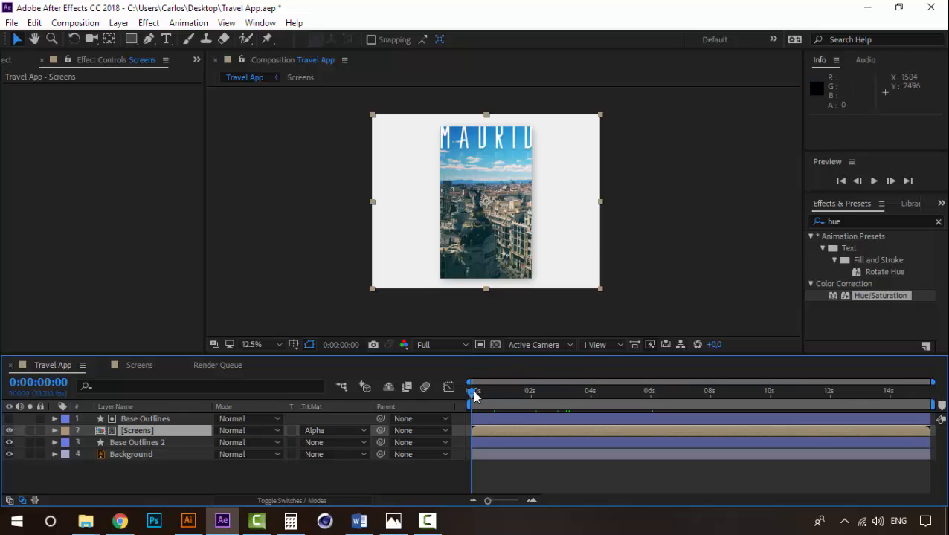
left_click_drag(473, 393, 592, 394)
scroll(505, 261, "up", 1)
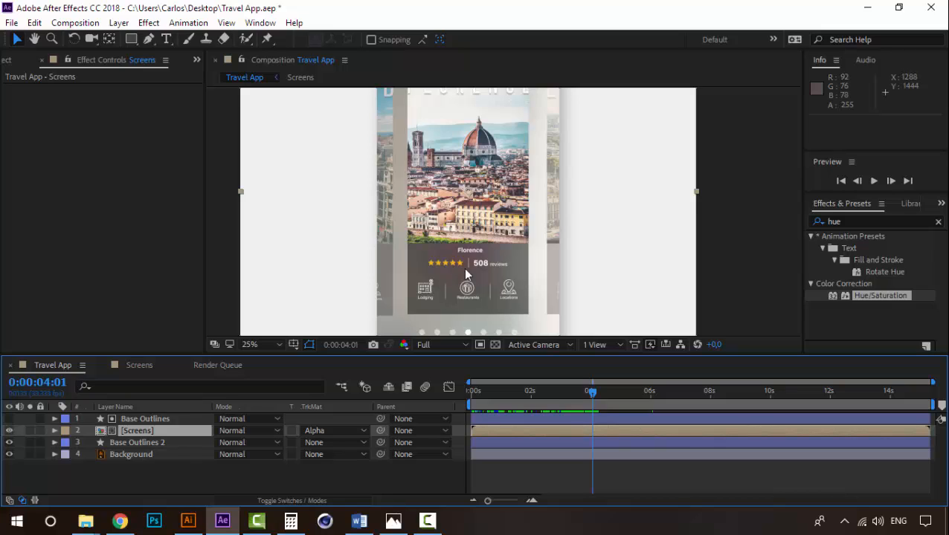
mouse_move(592, 395)
left_mouse_down()
mouse_move(630, 396)
mouse_move(606, 399)
left_mouse_up()
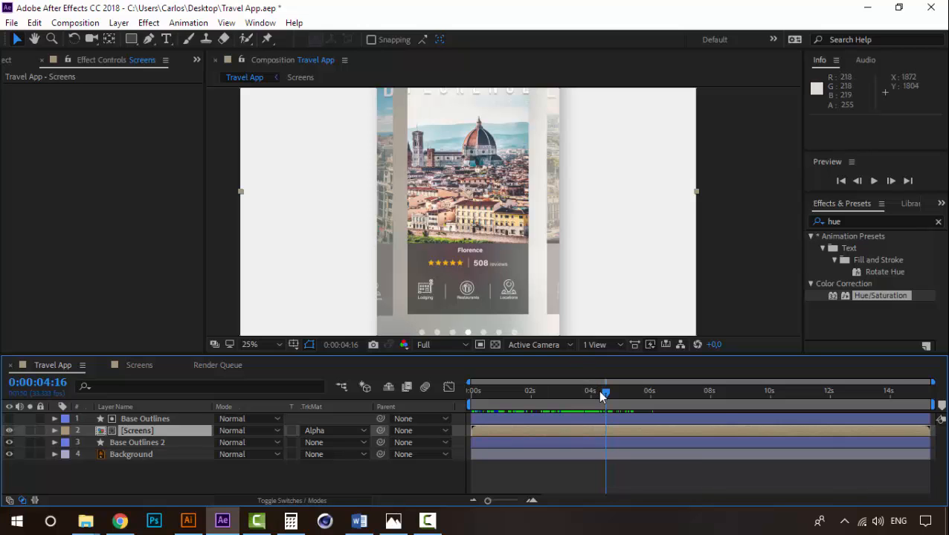
left_click_drag(600, 391, 660, 402)
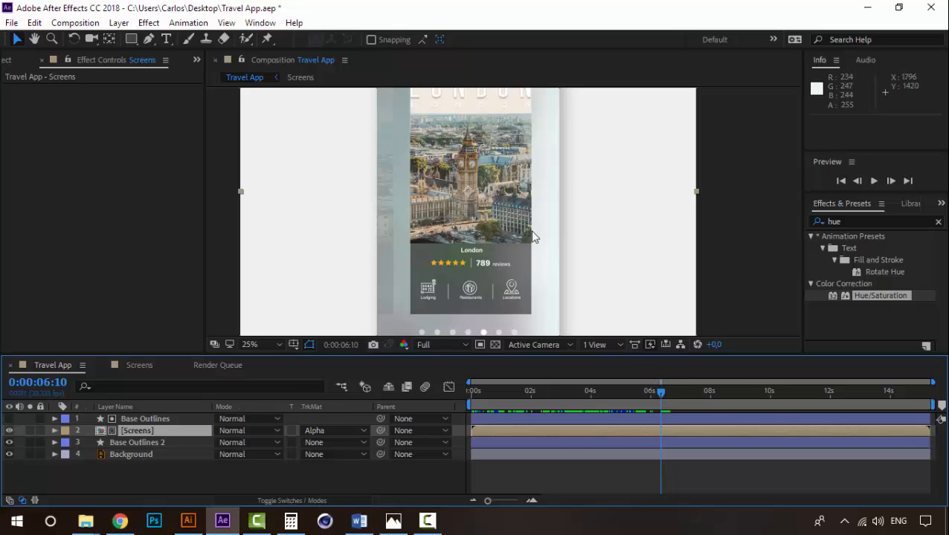
- Examine the London detail screen in Travel App at 0:00:07:26, 0:00:08:32 and 0:00:09:19
left_click_drag(661, 394, 705, 397)
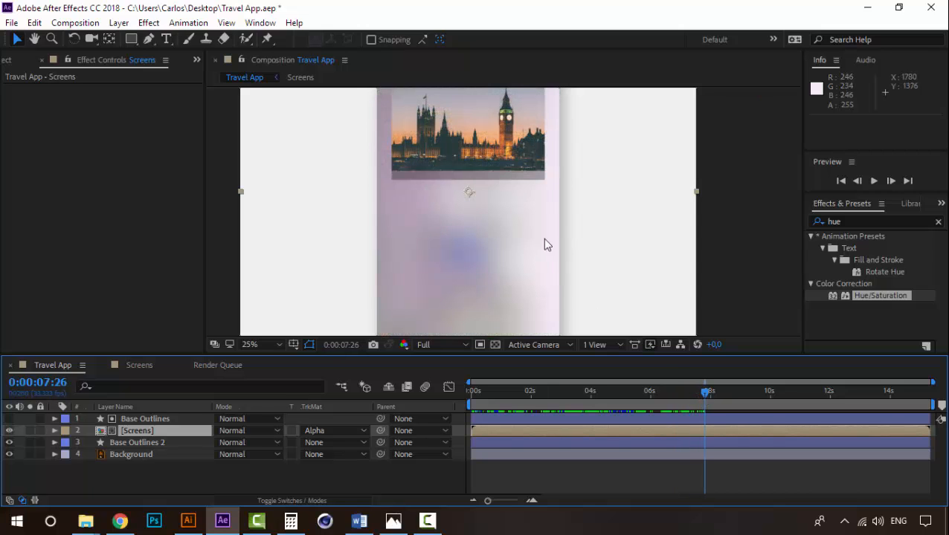
key("space")
left_click_drag(521, 161, 517, 201)
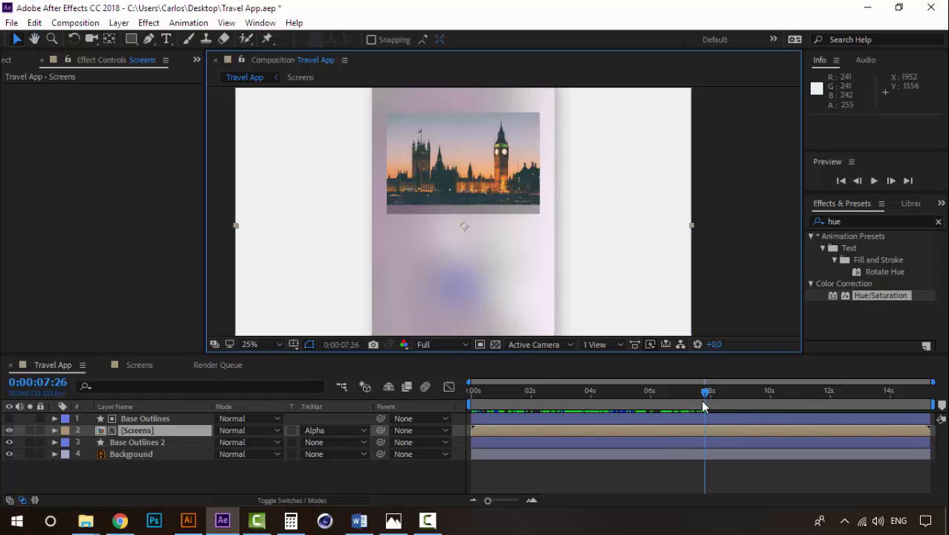
left_click_drag(705, 394, 739, 398)
key("space")
left_click_drag(550, 276, 549, 267)
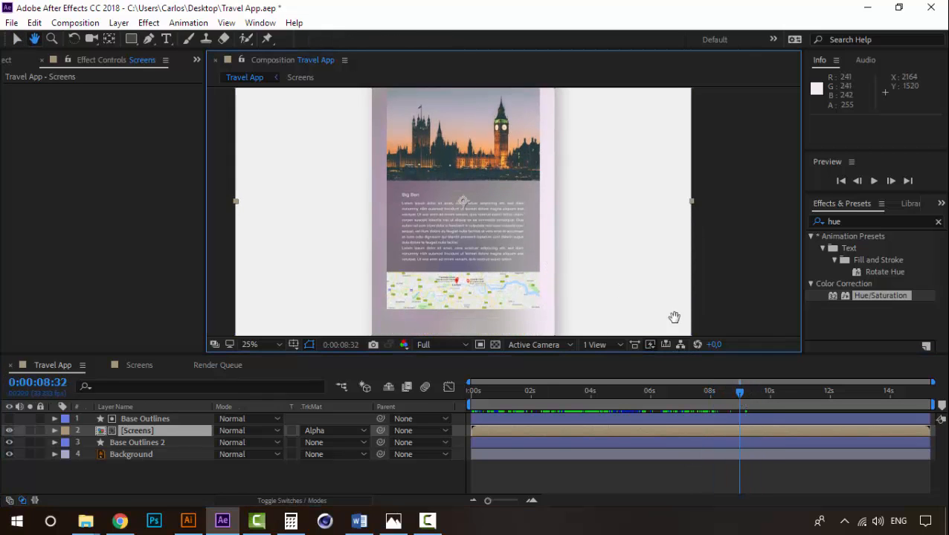
left_click_drag(739, 395, 758, 395)
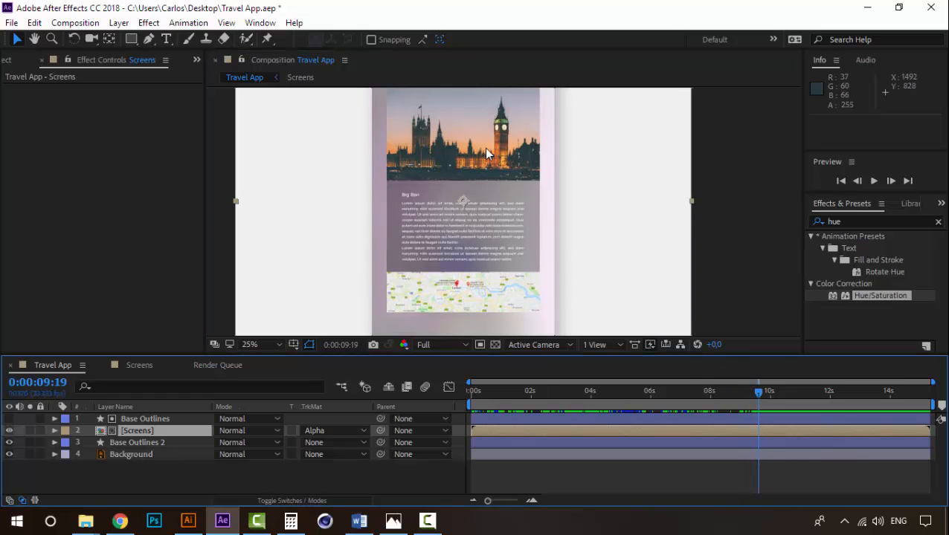
- Play the Travel App composition from the beginning at 12.5% view size and return to 0:00:00:00
left_click_drag(758, 392, 475, 393)
key("comma")
key("space")
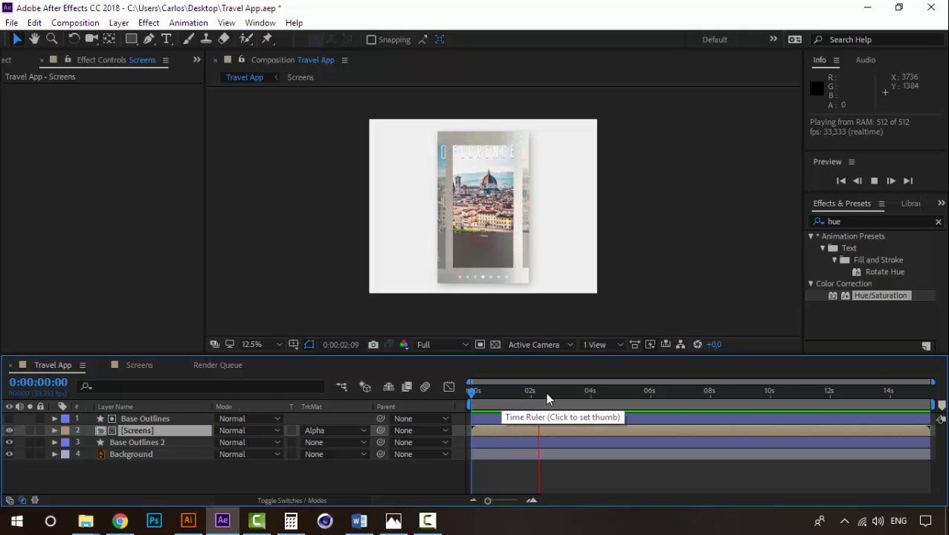
left_click_drag(548, 391, 468, 386)
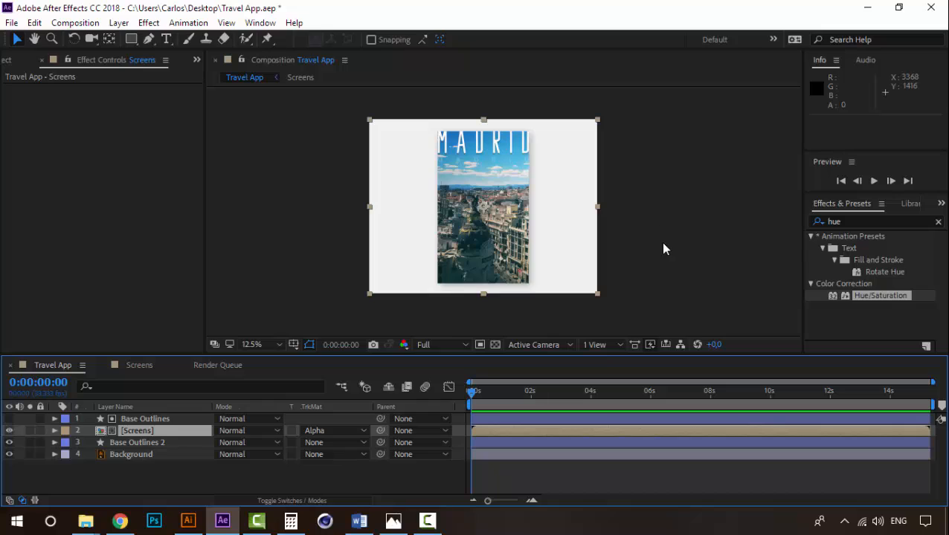